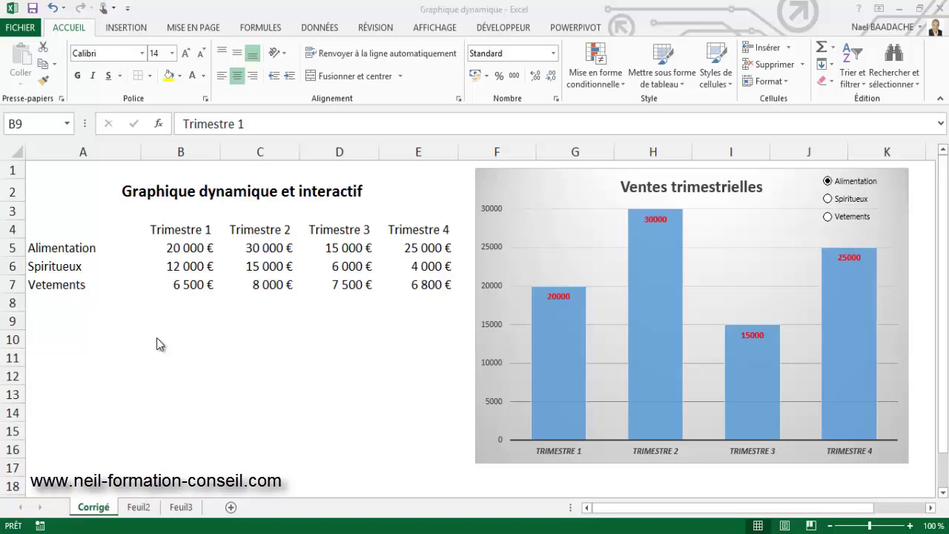
- Review the source table and D10's formula, then switch the chart between Spiritueux, Vetements and Alimentation
{"action": "left_click_drag", "start_coordinate": [52, 248], "coordinate": [54, 268]}
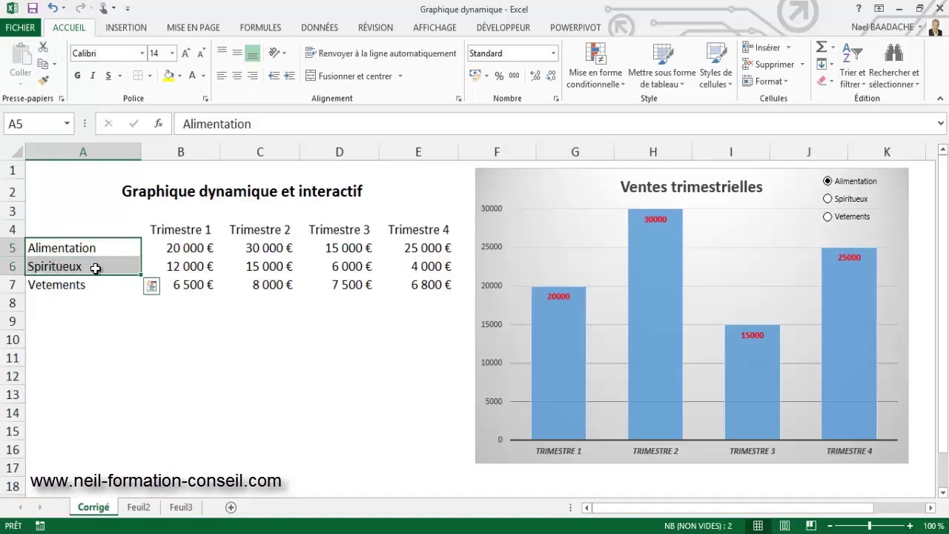
{"action": "left_click_drag", "start_coordinate": [182, 231], "coordinate": [407, 232]}
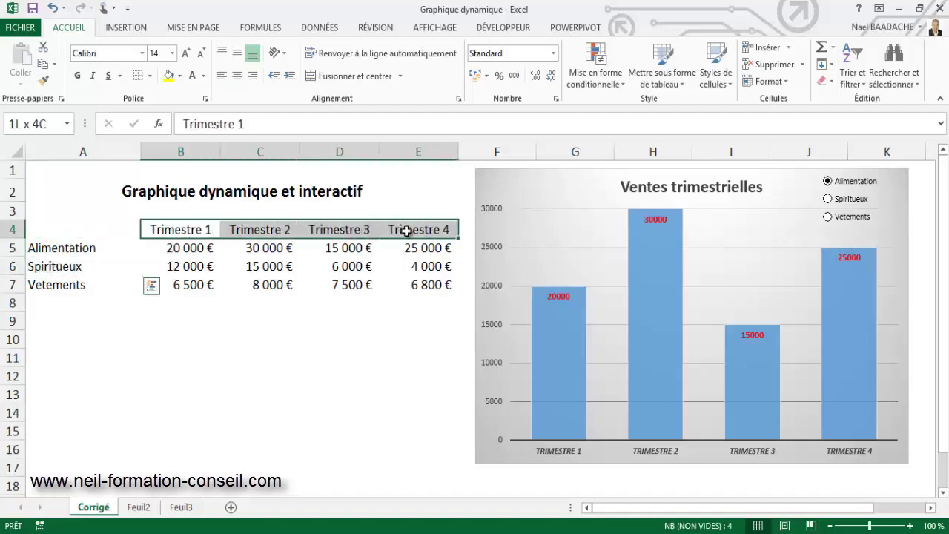
{"action": "left_click", "coordinate": [313, 344]}
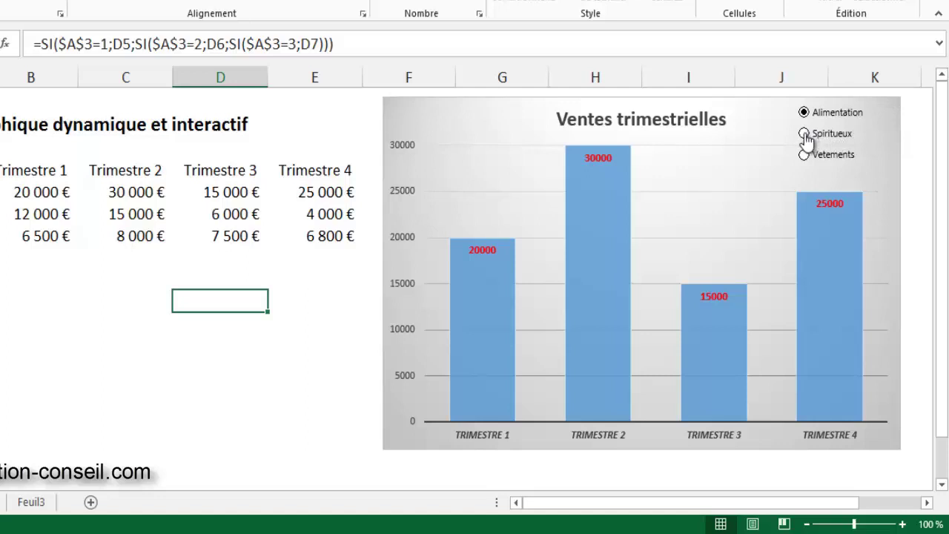
{"action": "left_click", "coordinate": [804, 134]}
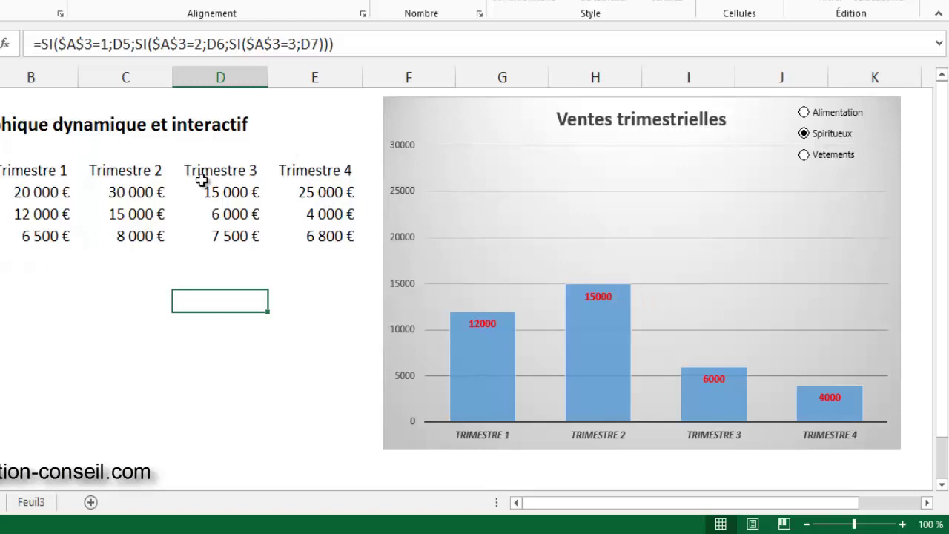
{"action": "left_click", "coordinate": [805, 157]}
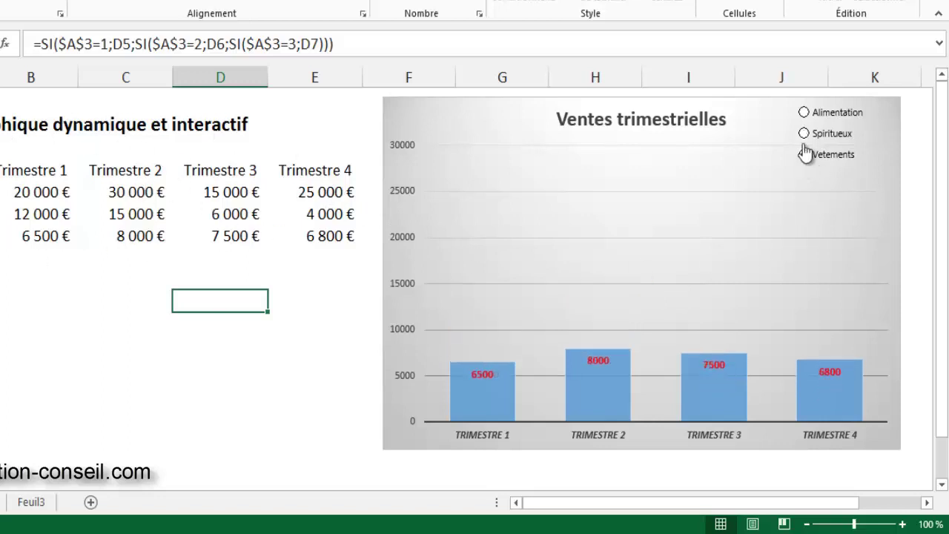
{"action": "left_click", "coordinate": [805, 115]}
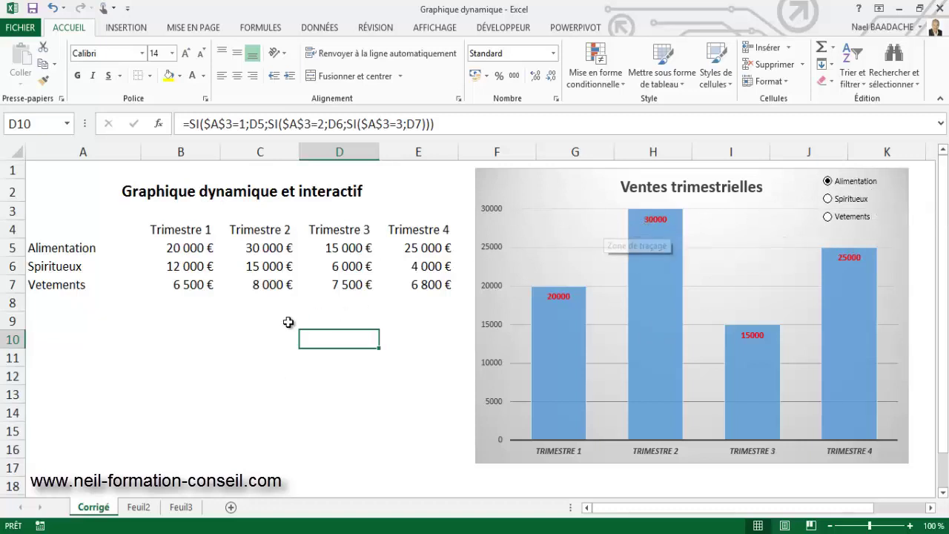
{"action": "left_click", "coordinate": [221, 324]}
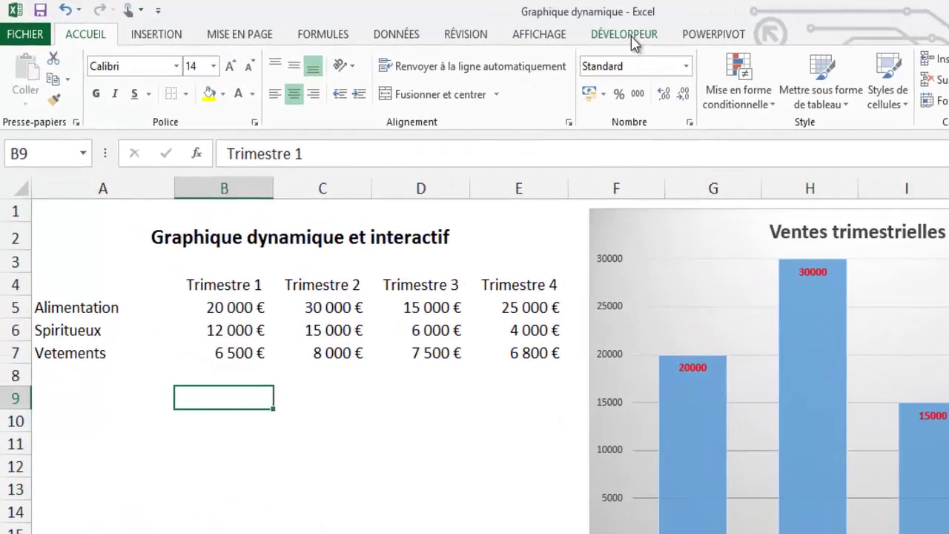
- Enable the Développeur tab through the ribbon customization in Excel Options
{"action": "left_click", "coordinate": [631, 35]}
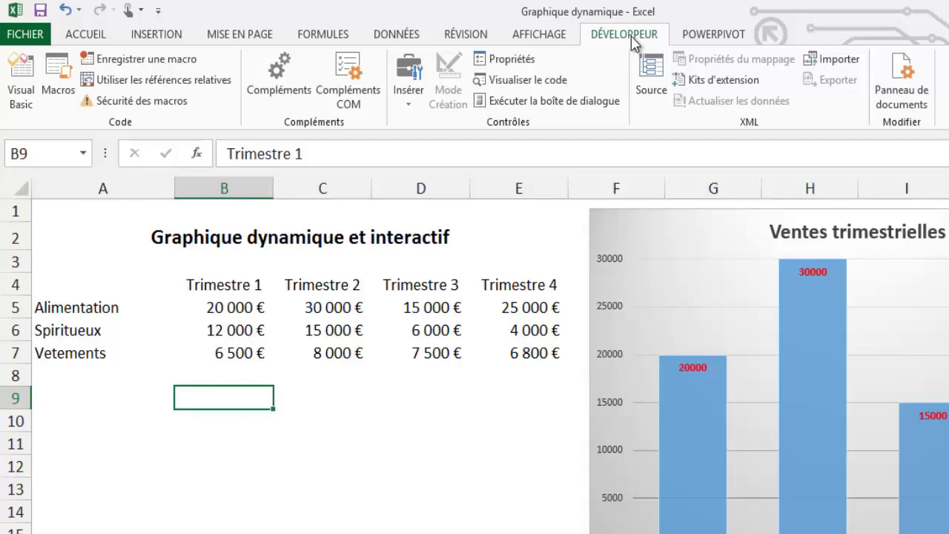
{"action": "left_click", "coordinate": [26, 37]}
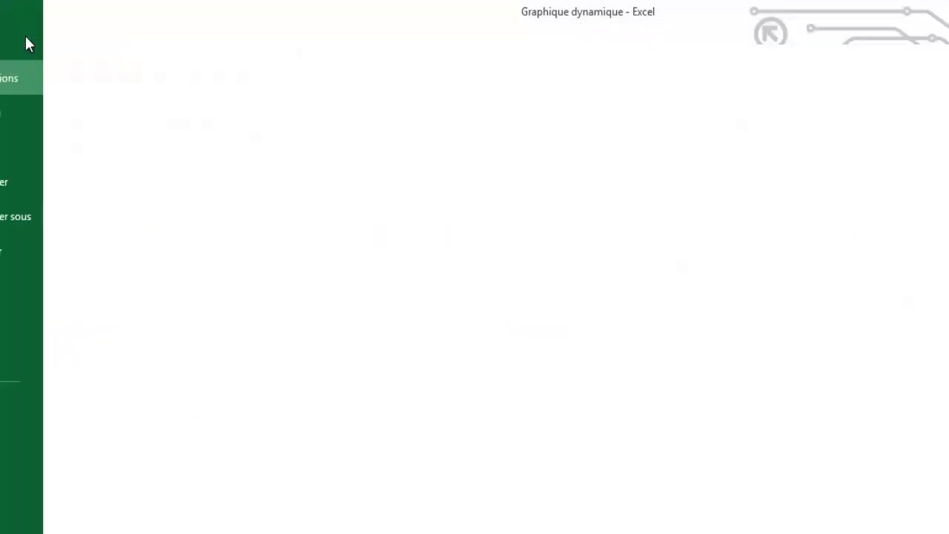
{"action": "left_click", "coordinate": [57, 442]}
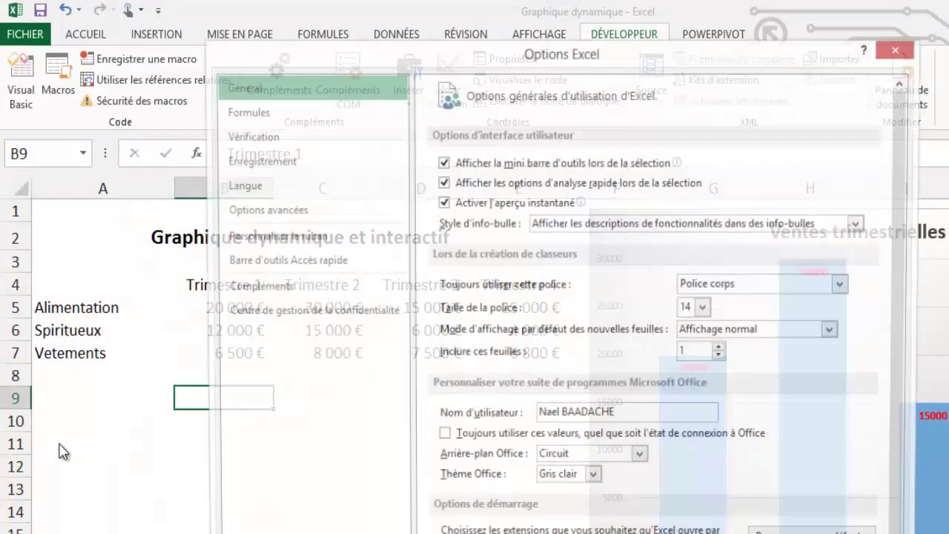
{"action": "left_click", "coordinate": [246, 243]}
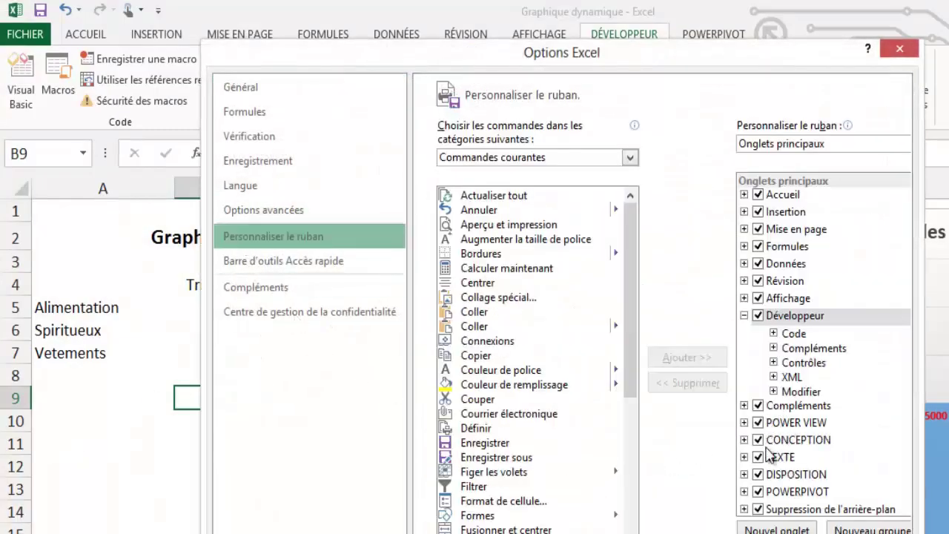
{"action": "left_click", "coordinate": [765, 320]}
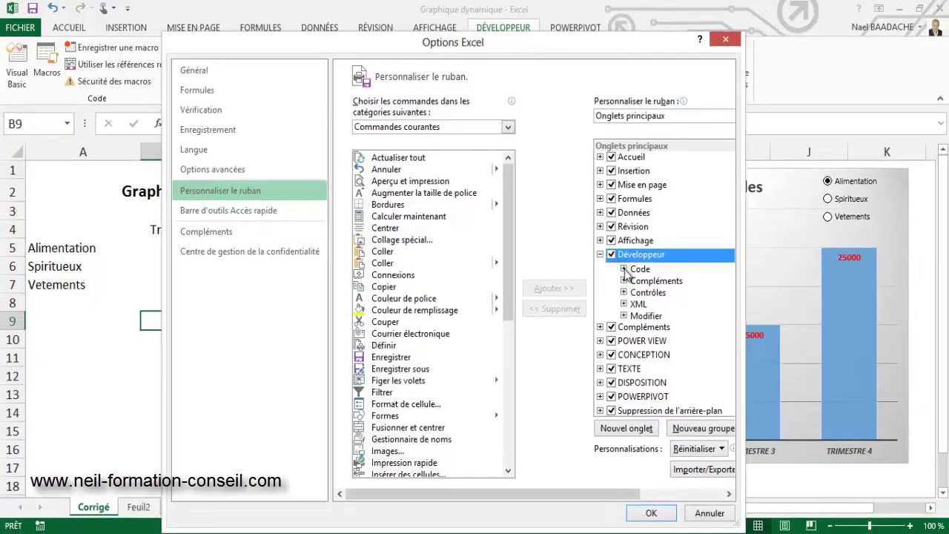
{"action": "left_click", "coordinate": [652, 513]}
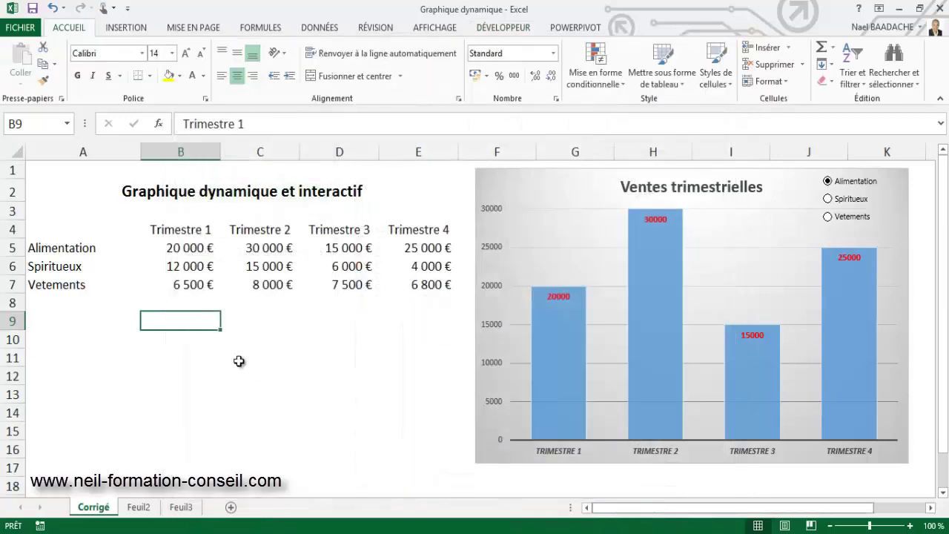
- Switch the chart to Spiritueux and then Vetements with its option buttons
{"action": "left_click", "coordinate": [197, 356]}
{"action": "left_click", "coordinate": [205, 321]}
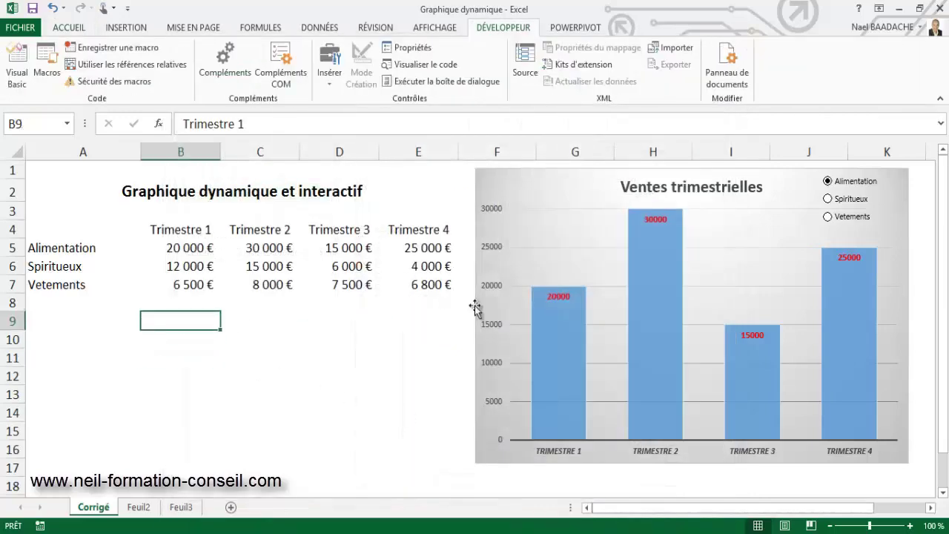
{"action": "left_click", "coordinate": [828, 200]}
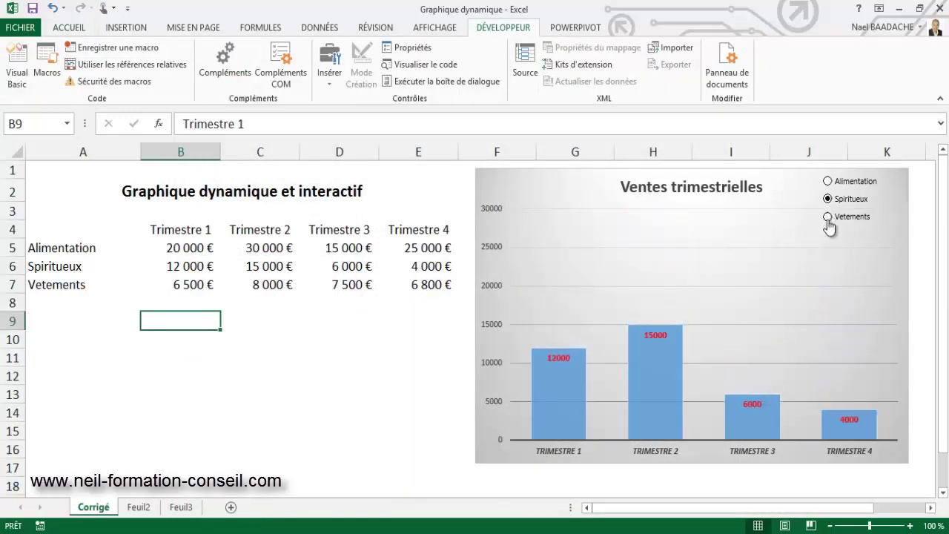
{"action": "left_click", "coordinate": [829, 217]}
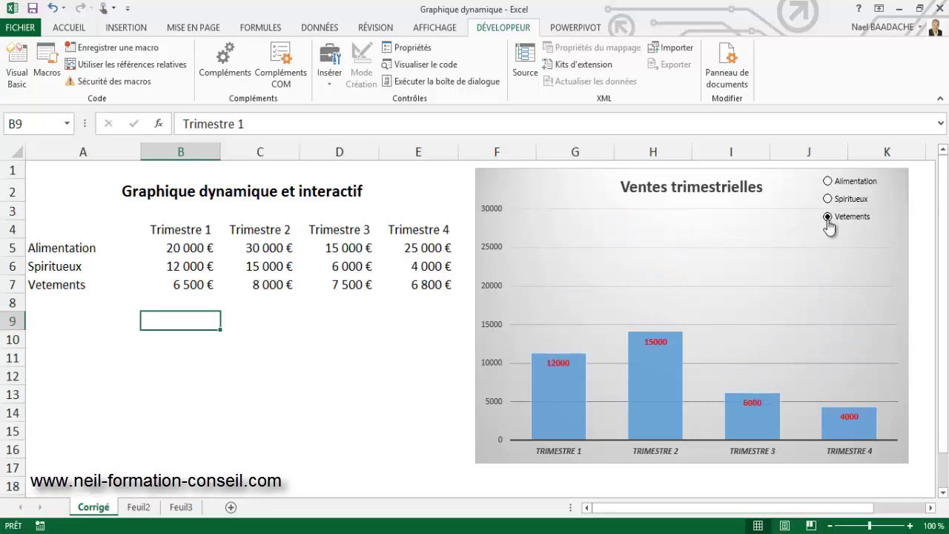
- Switch to Feuil2 and hide the worksheet gridlines from the Affichage options
{"action": "left_click", "coordinate": [139, 507]}
{"action": "left_click", "coordinate": [99, 319]}
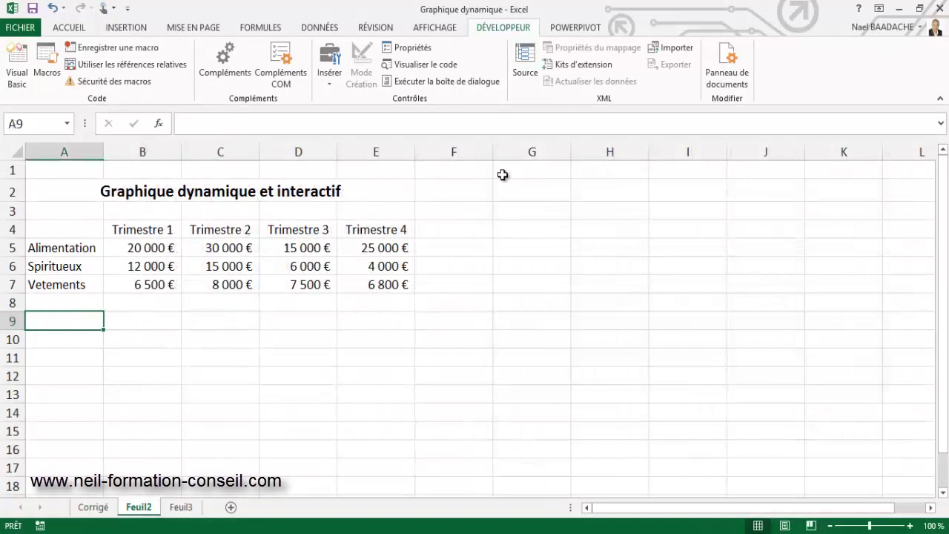
{"action": "left_click", "coordinate": [437, 29]}
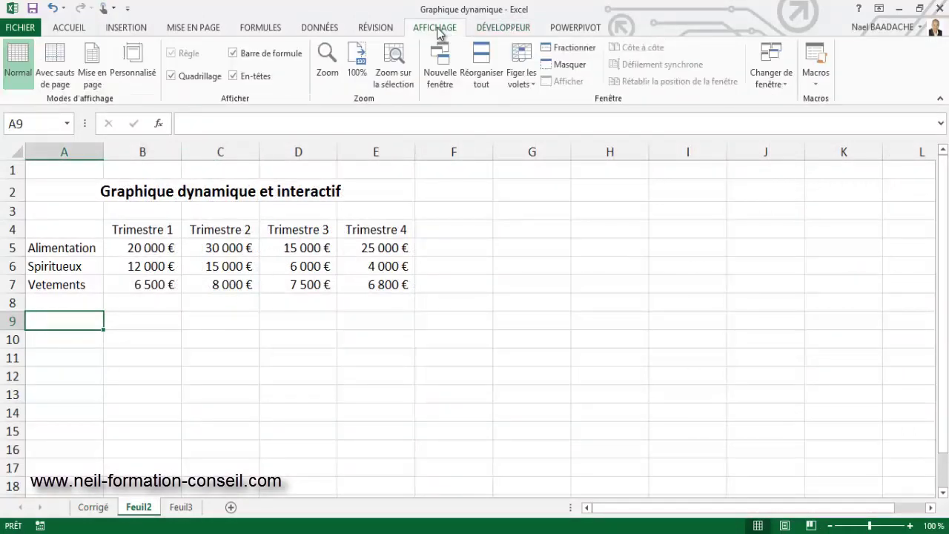
{"action": "left_click", "coordinate": [170, 77]}
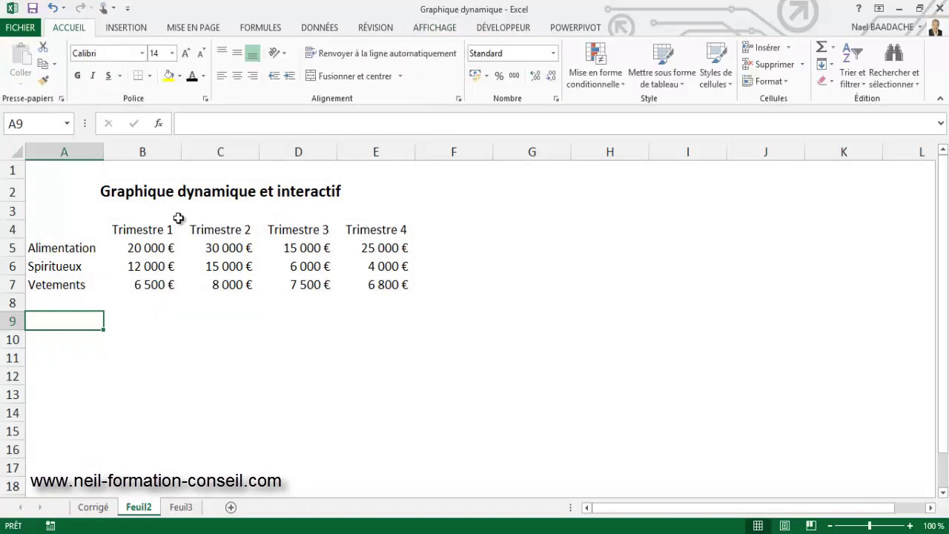
- Copy the Trimestre 1–4 headers into row 9 starting at B9
{"action": "left_click_drag", "start_coordinate": [137, 230], "coordinate": [345, 232]}
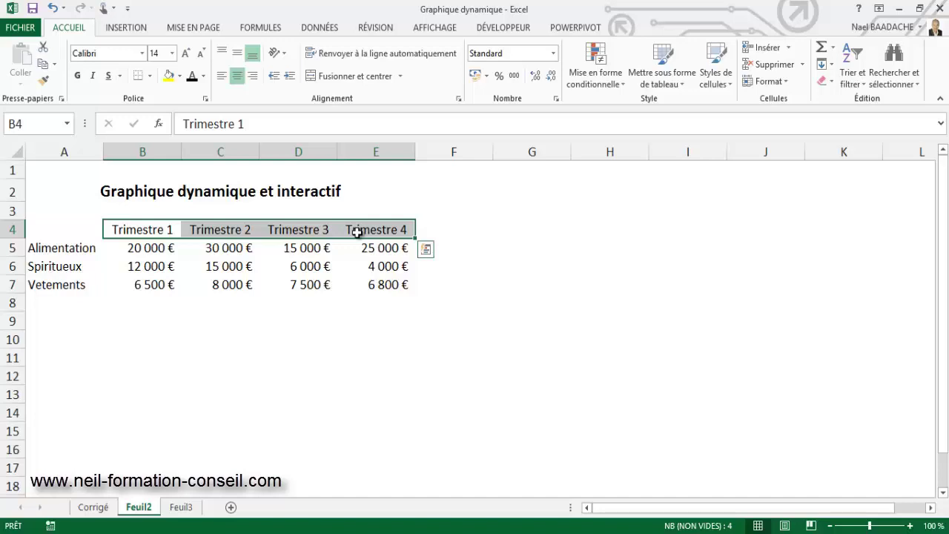
{"action": "key", "text": "ctrl+c"}
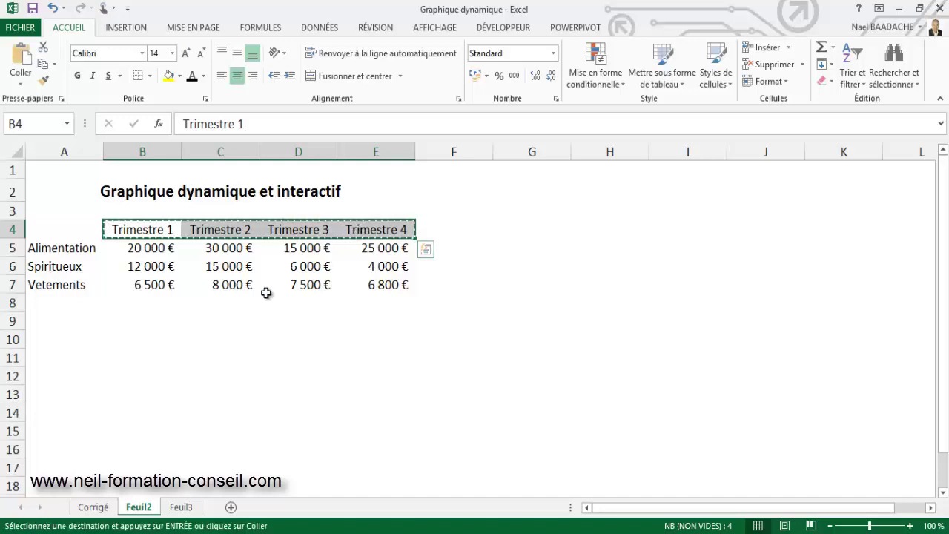
{"action": "left_click", "coordinate": [141, 324]}
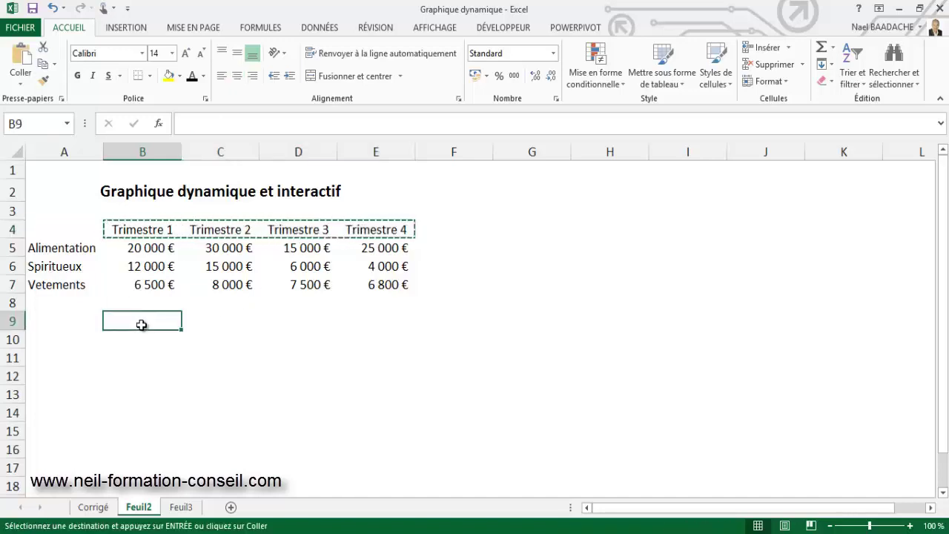
{"action": "key", "text": "ctrl+v"}
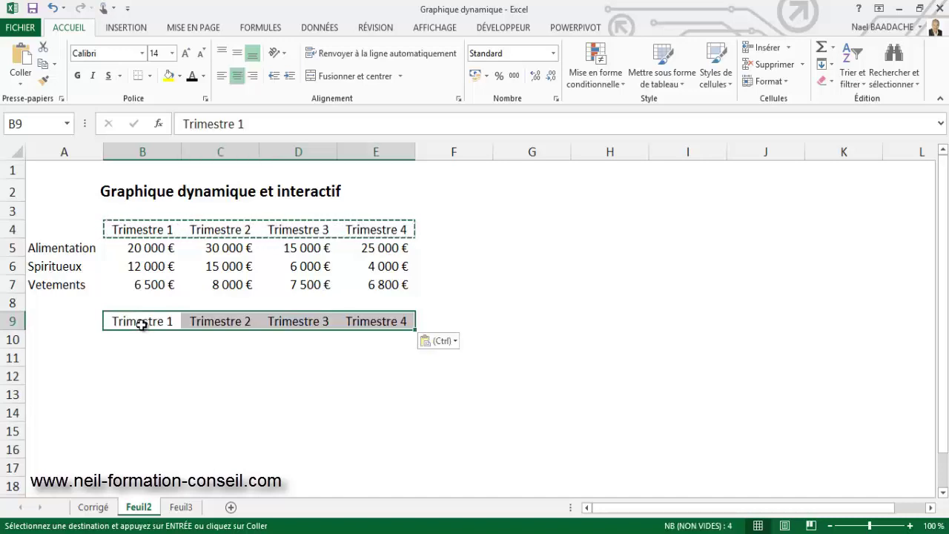
- Check the sales values in B5:B7 and C5, then leave empty cell A10 selected
{"action": "left_click", "coordinate": [66, 339]}
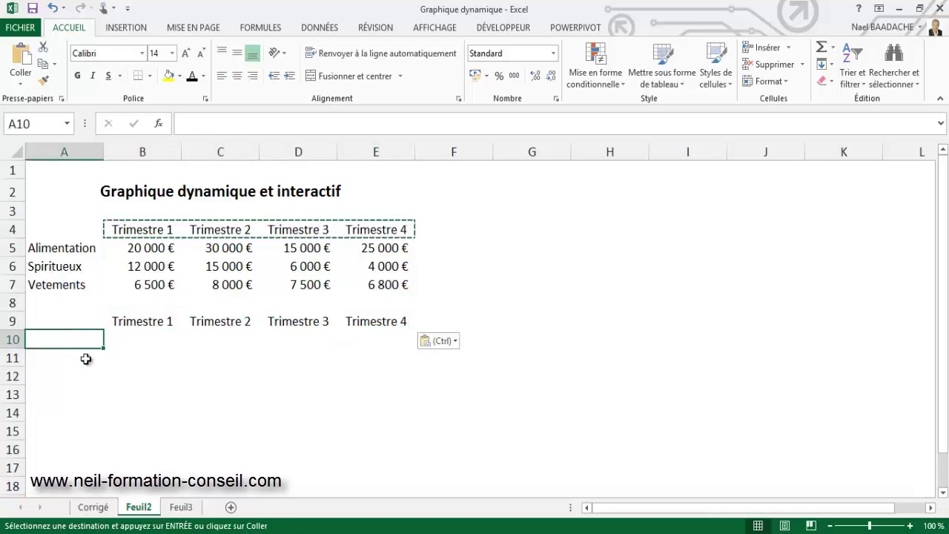
{"action": "key", "text": "Escape"}
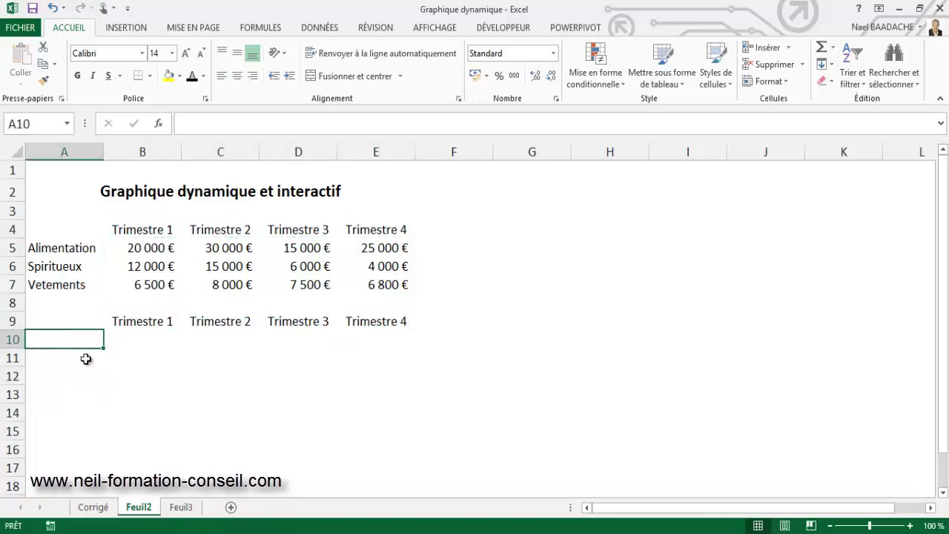
{"action": "type", "text": "="}
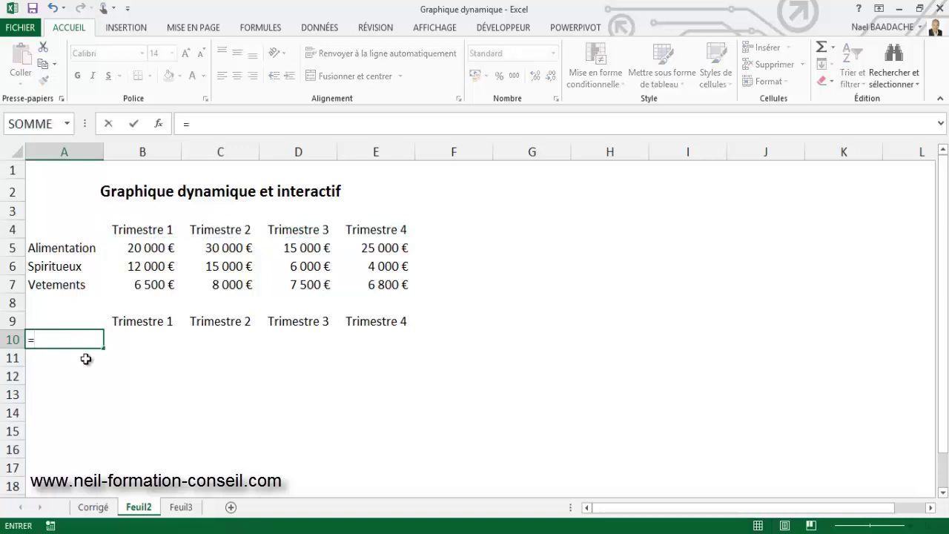
{"action": "key", "text": "Escape"}
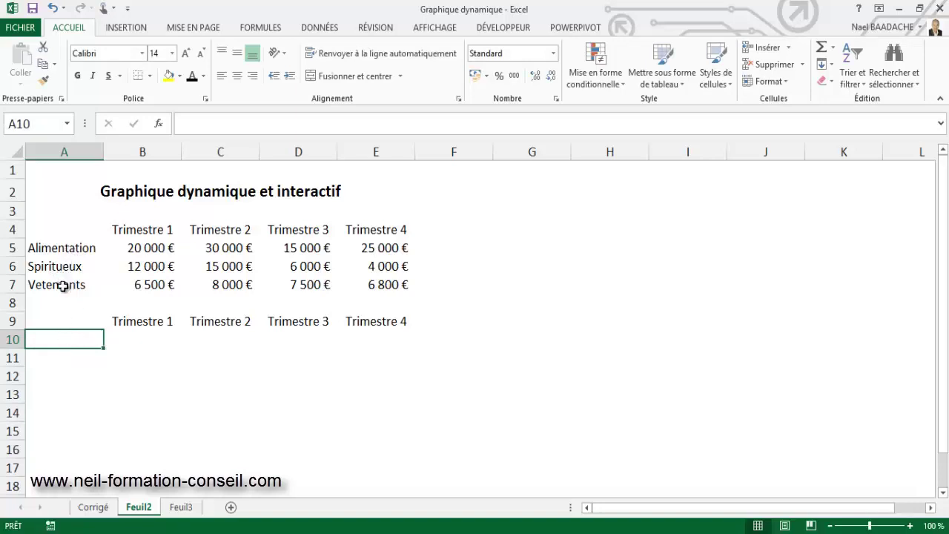
{"action": "left_click", "coordinate": [137, 339]}
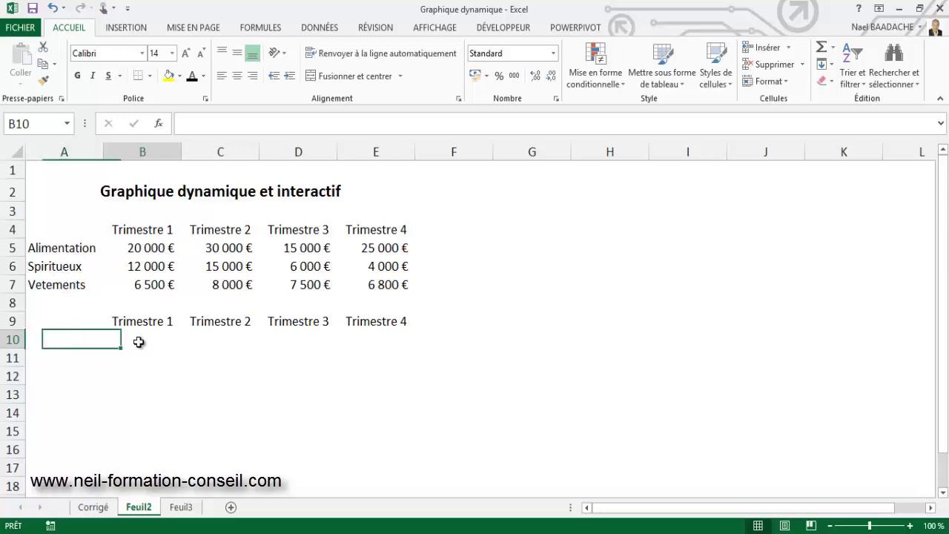
{"action": "left_click", "coordinate": [79, 337]}
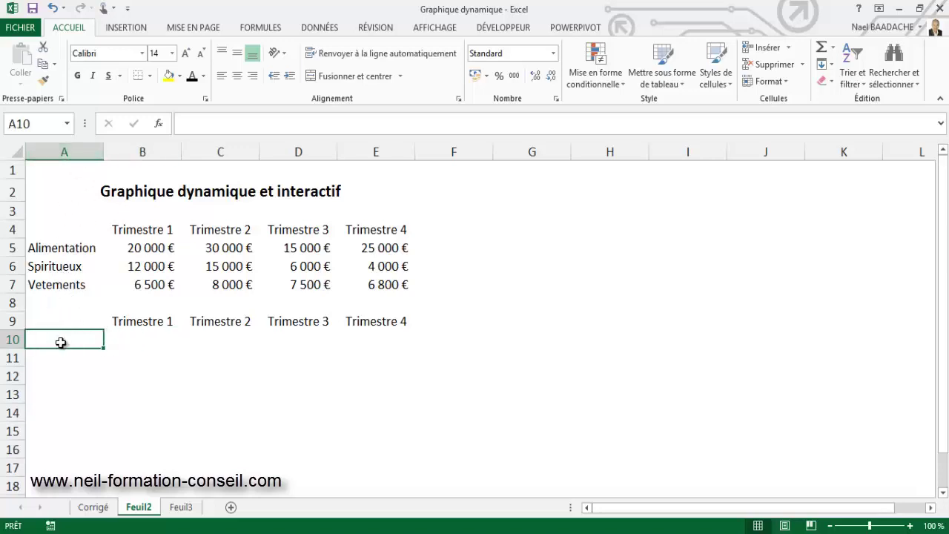
{"action": "left_click", "coordinate": [149, 250]}
{"action": "left_click", "coordinate": [149, 266]}
{"action": "left_click", "coordinate": [149, 282]}
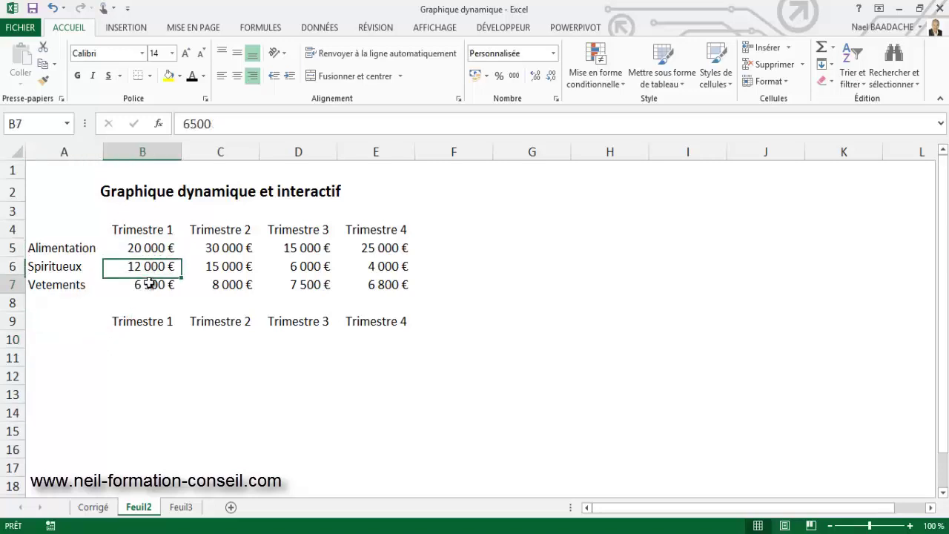
{"action": "left_click", "coordinate": [152, 249]}
{"action": "left_click", "coordinate": [217, 253]}
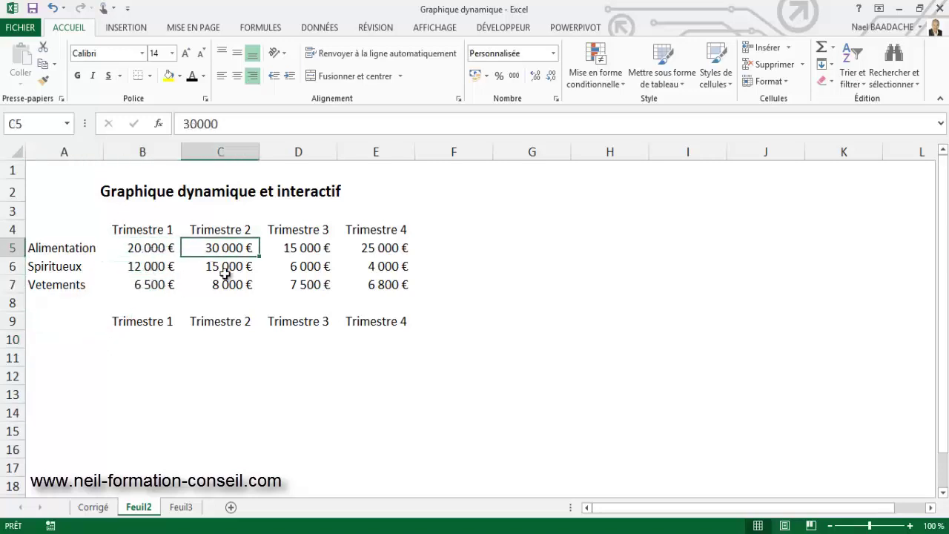
{"action": "left_click", "coordinate": [73, 344]}
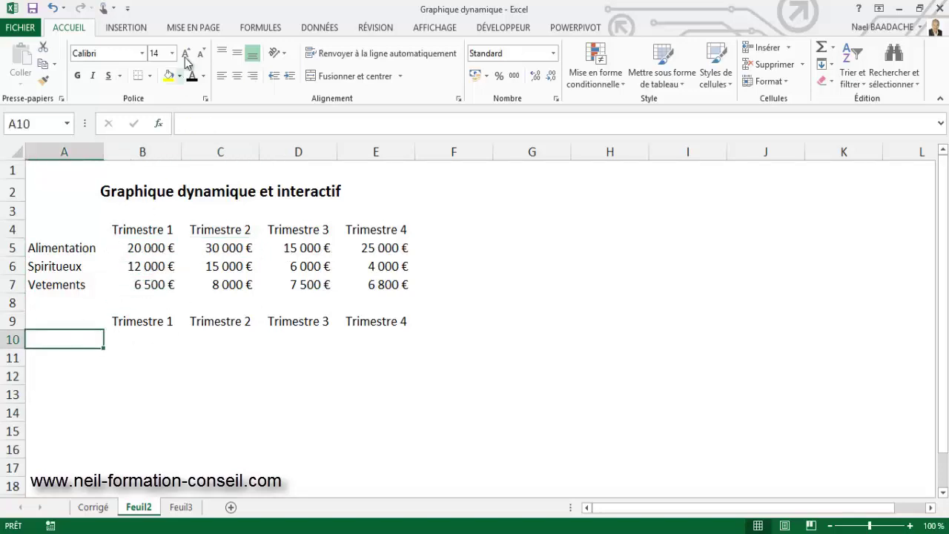
- Insert an empty 2D clustered column chart from A9:E10 and place it right of the table
{"action": "left_click_drag", "start_coordinate": [58, 316], "coordinate": [393, 338]}
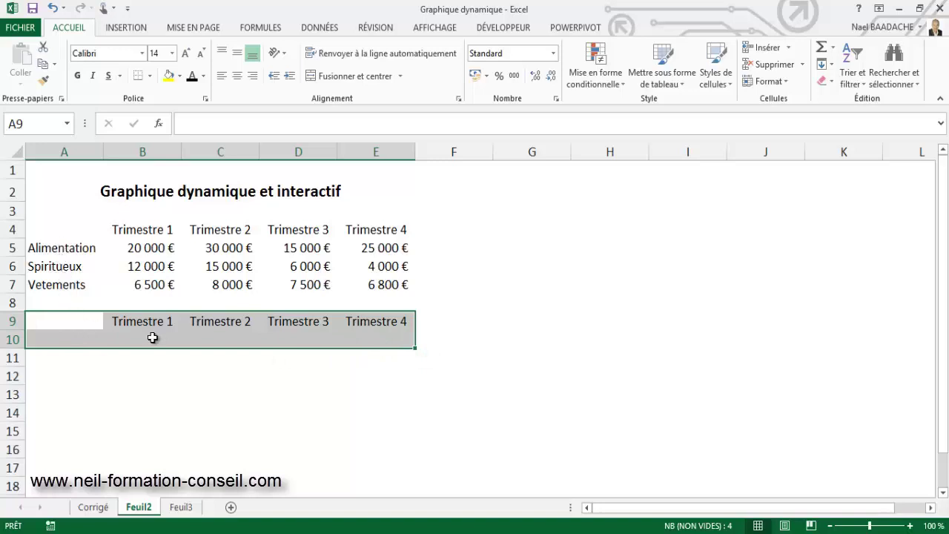
{"action": "left_click", "coordinate": [132, 28]}
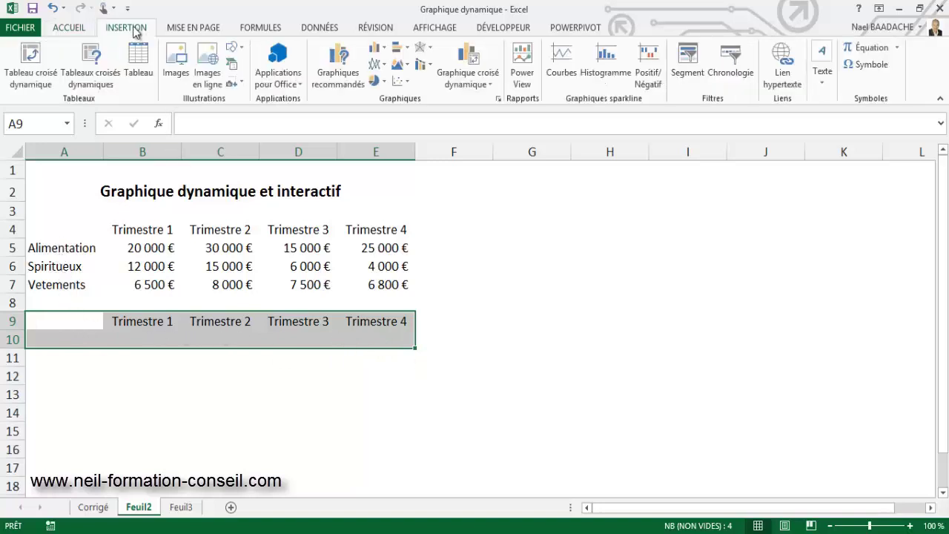
{"action": "left_click", "coordinate": [377, 50]}
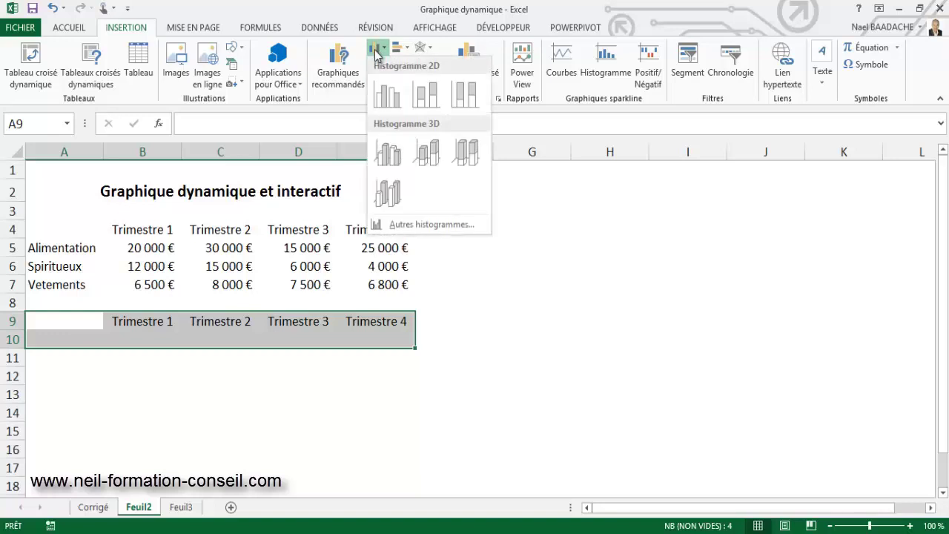
{"action": "left_click", "coordinate": [381, 96]}
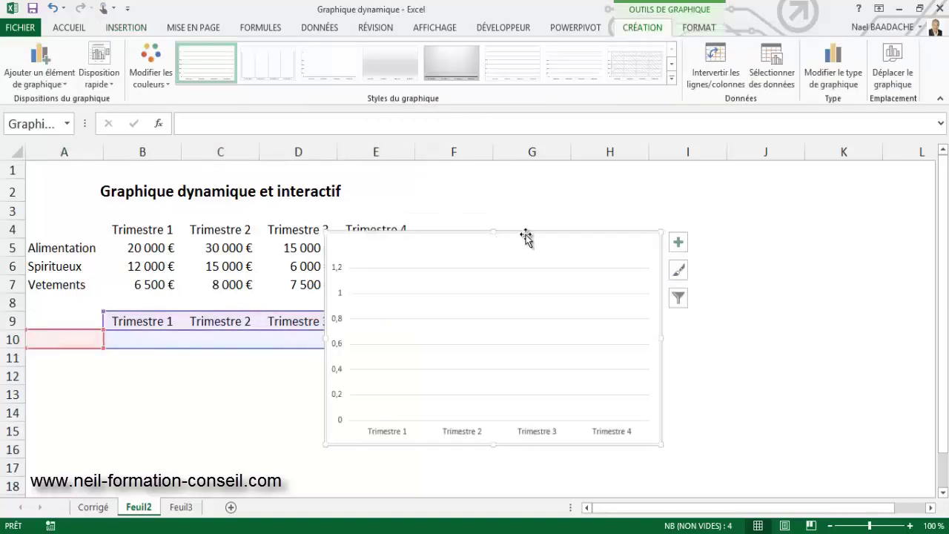
{"action": "left_click_drag", "start_coordinate": [526, 237], "coordinate": [651, 174]}
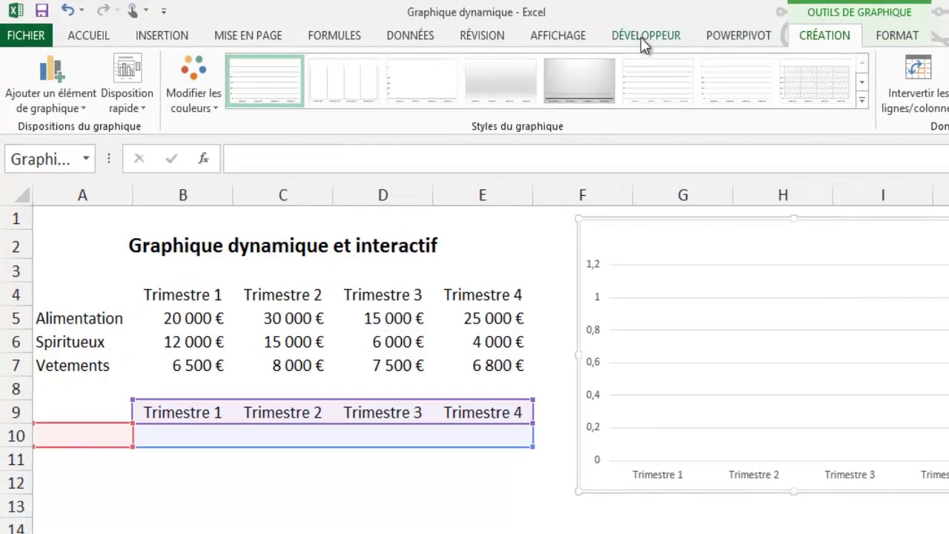
{"action": "left_click", "coordinate": [646, 35]}
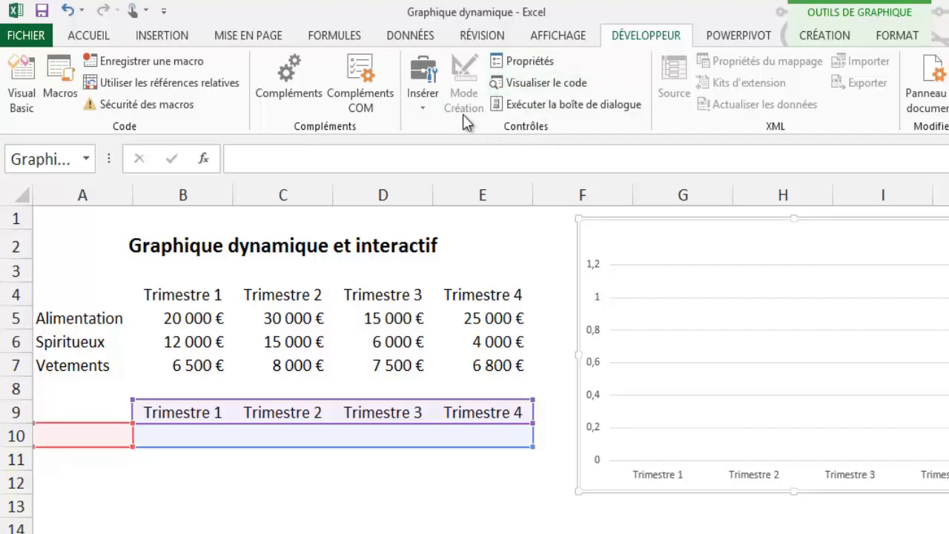
- Draw an option button in the chart's top-right corner, copy it to make three, and stack them
{"action": "left_click", "coordinate": [423, 110]}
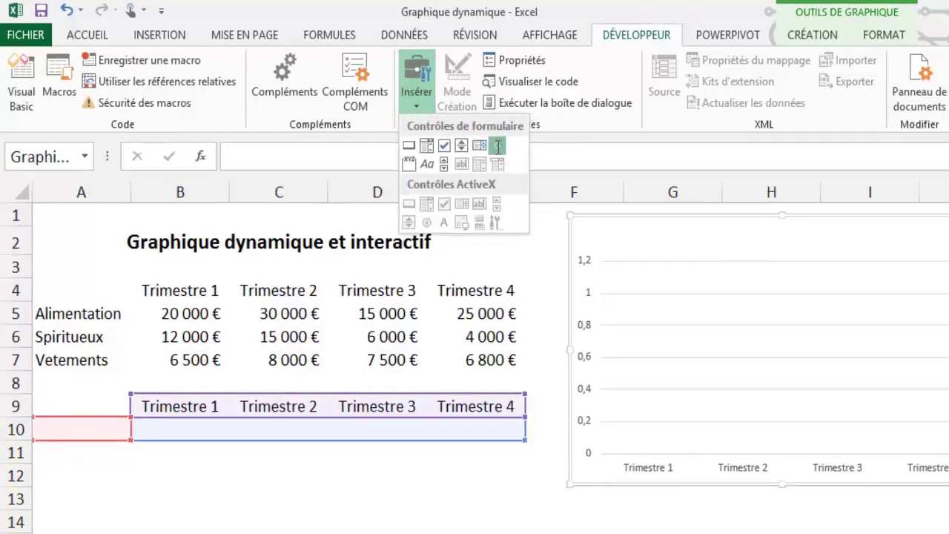
{"action": "left_click", "coordinate": [497, 146]}
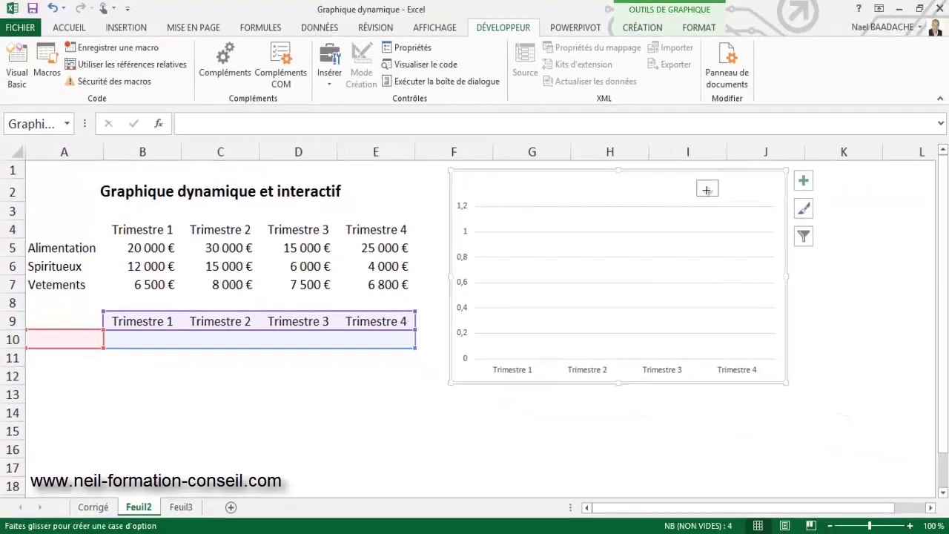
{"action": "left_click_drag", "start_coordinate": [707, 190], "coordinate": [776, 194]}
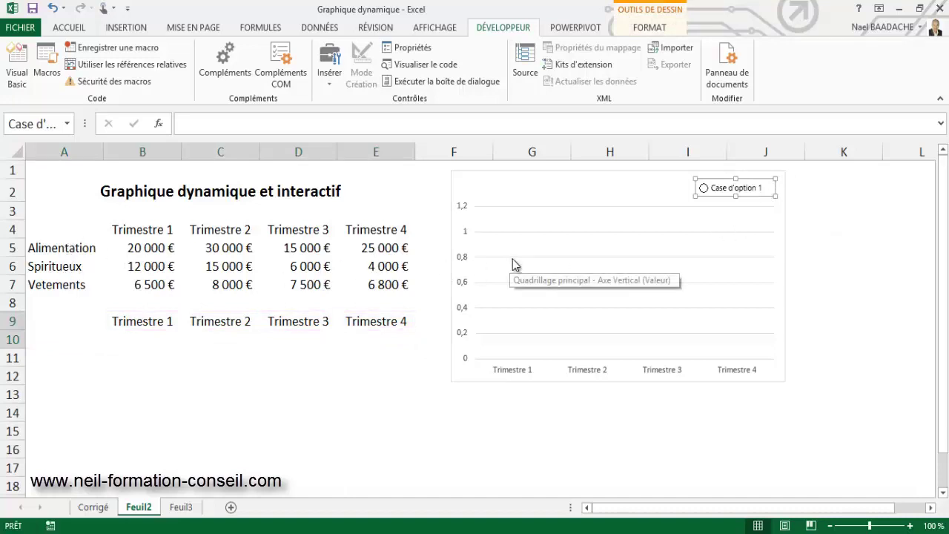
{"action": "key", "text": "ctrl+c"}
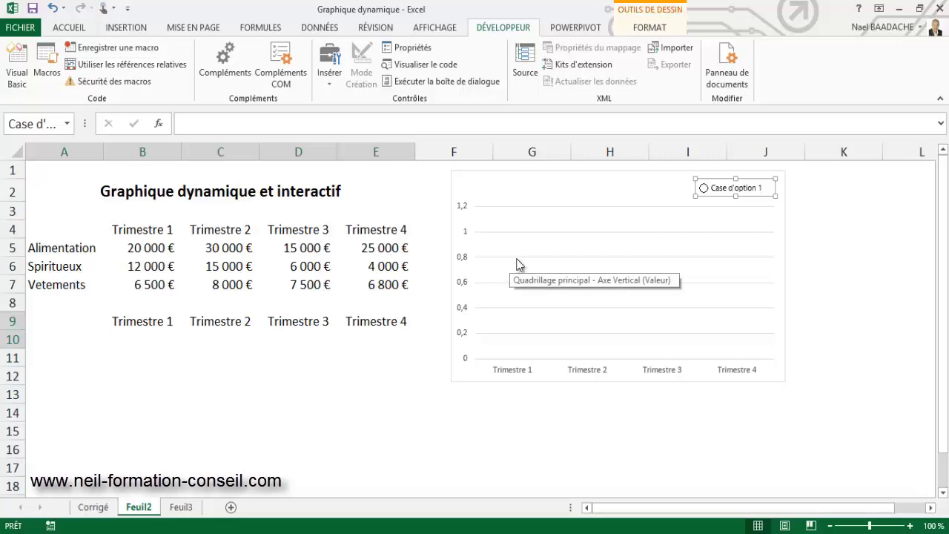
{"action": "key", "text": "ctrl+v"}
{"action": "key", "text": "ctrl+v"}
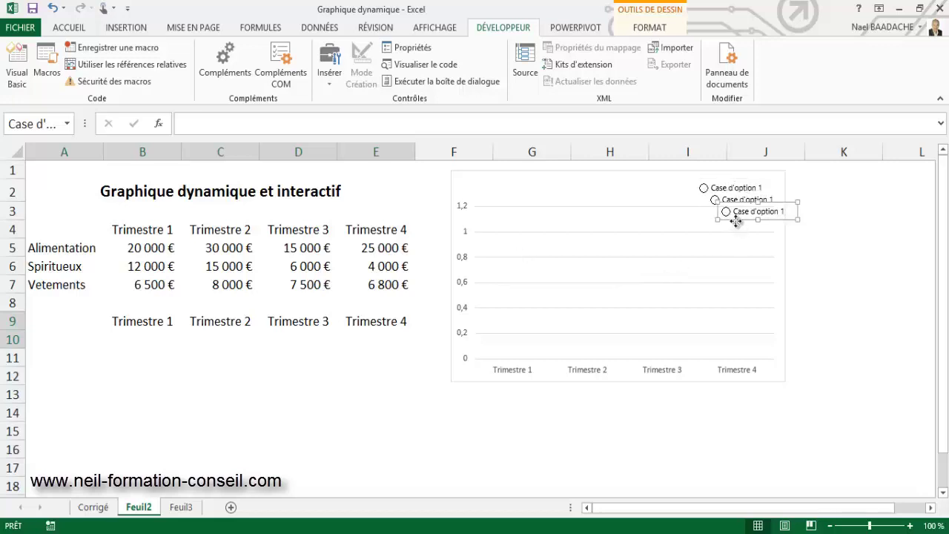
{"action": "left_click_drag", "start_coordinate": [733, 224], "coordinate": [715, 239]}
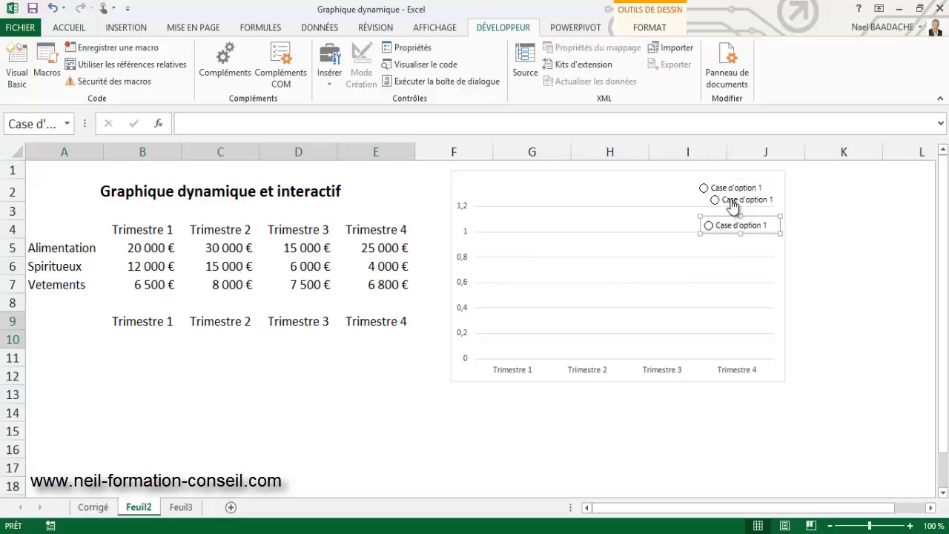
{"action": "left_click", "coordinate": [741, 209]}
{"action": "left_click", "coordinate": [820, 210]}
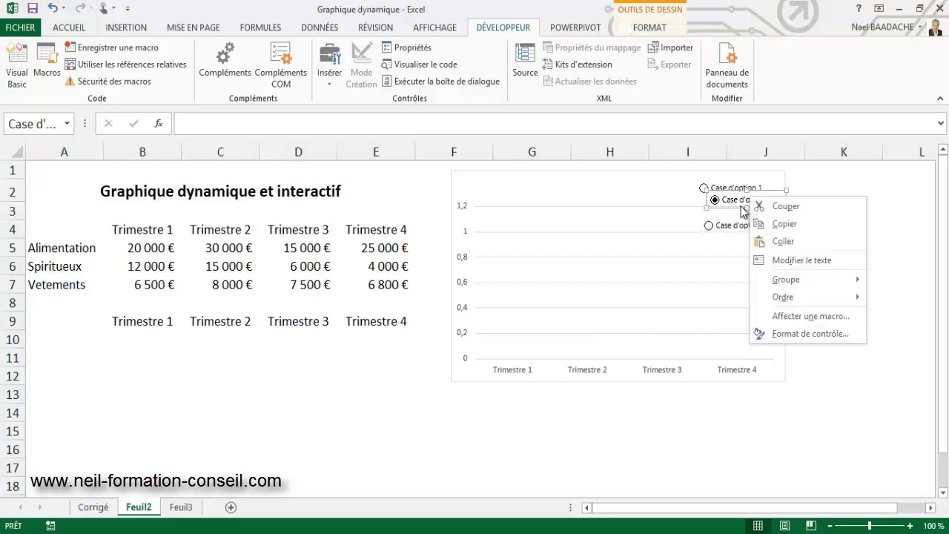
{"action": "left_click", "coordinate": [741, 205]}
{"action": "left_click_drag", "start_coordinate": [731, 209], "coordinate": [719, 214]}
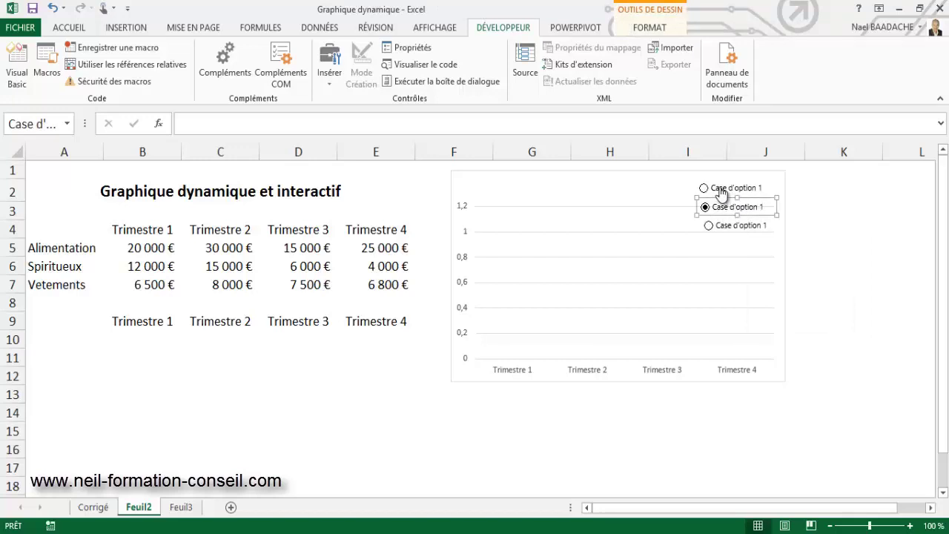
{"action": "left_click", "coordinate": [718, 187], "text": "ctrl"}
- Right-align the three option buttons and distribute them evenly in the vertical direction
{"action": "left_click", "coordinate": [729, 224], "text": "ctrl"}
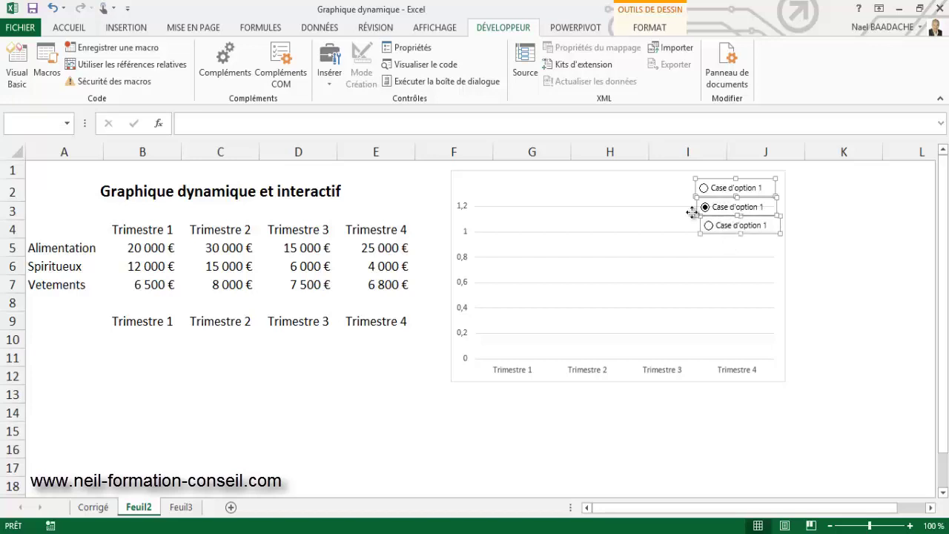
{"action": "left_click", "coordinate": [195, 27]}
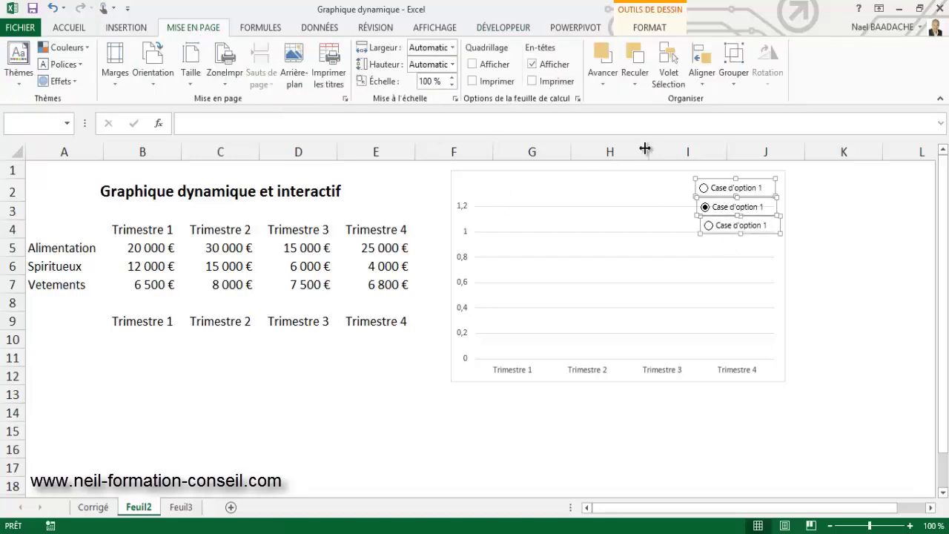
{"action": "left_click", "coordinate": [700, 88]}
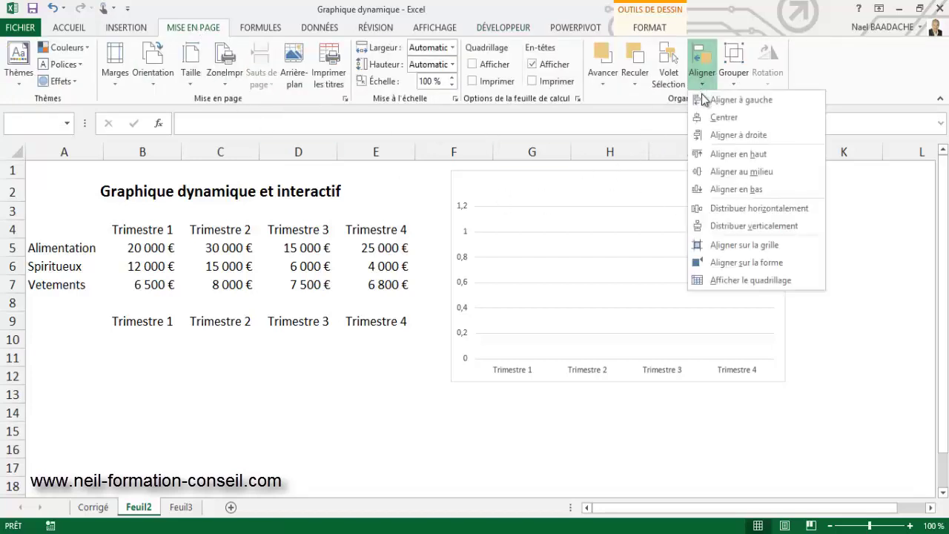
{"action": "left_click", "coordinate": [718, 137]}
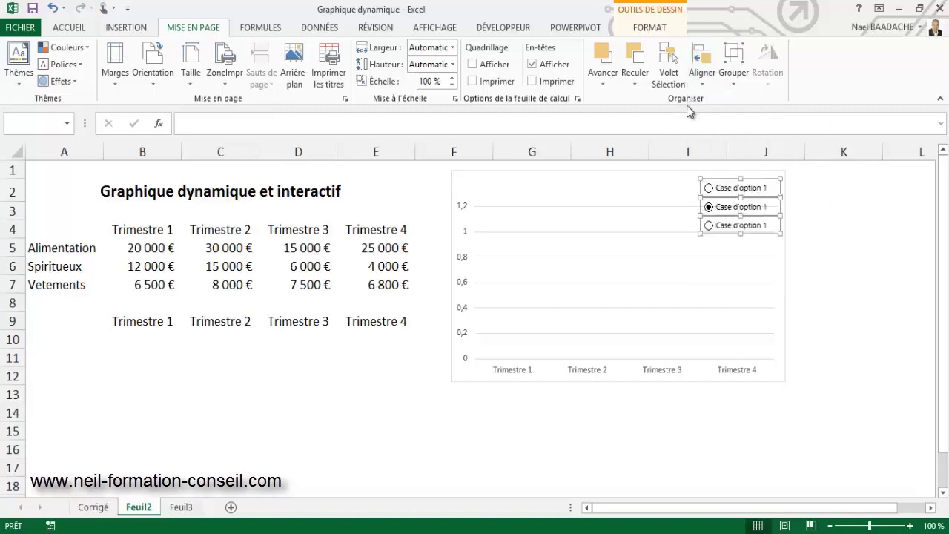
{"action": "left_click", "coordinate": [702, 78]}
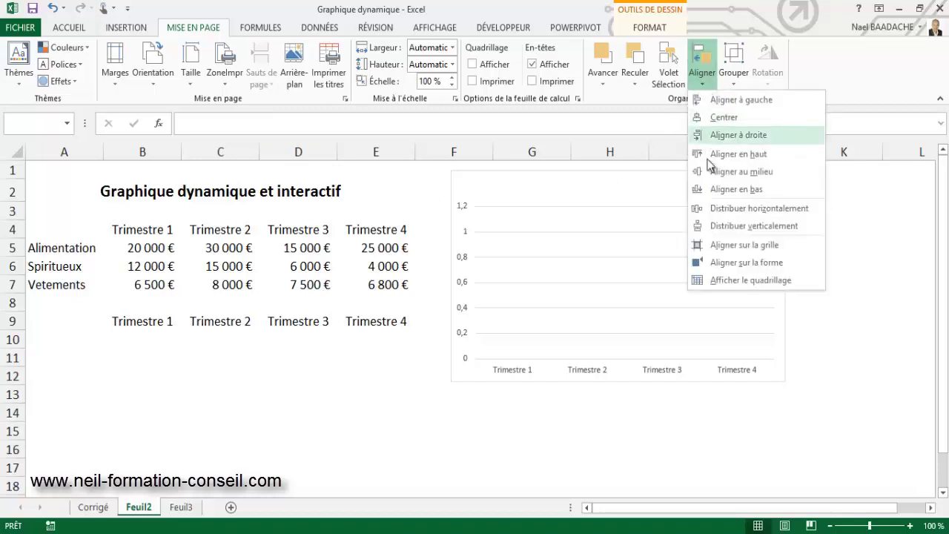
{"action": "left_click", "coordinate": [718, 226]}
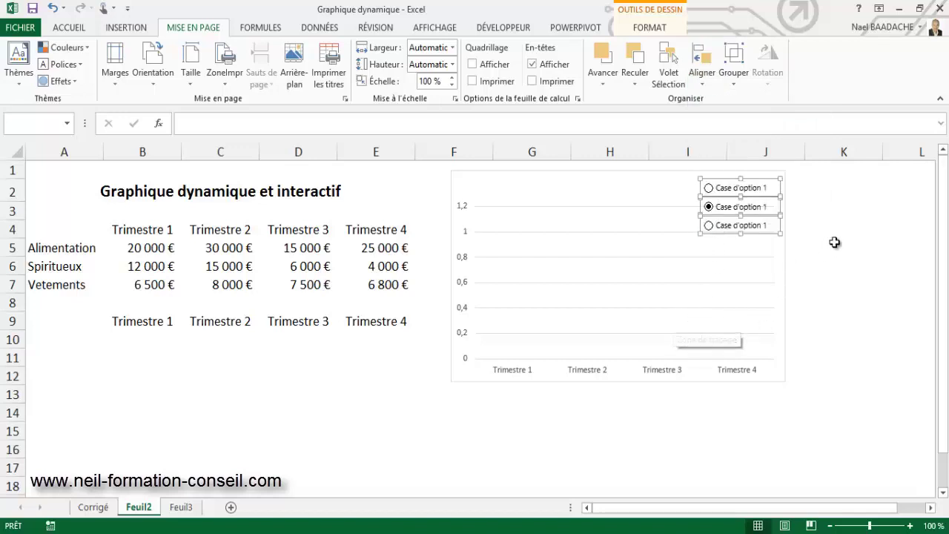
{"action": "left_click", "coordinate": [835, 244]}
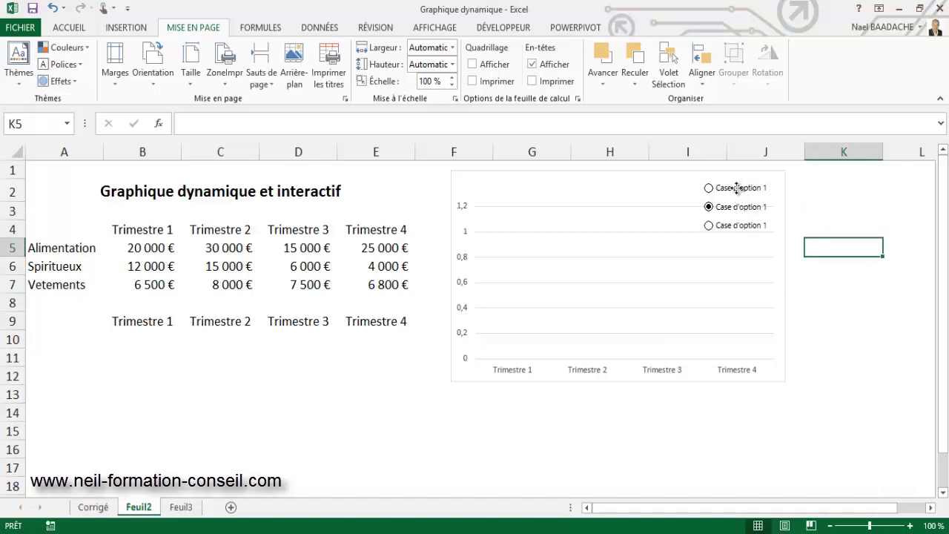
- Relabel the first two option buttons as Alimentation and Spiritueux
{"action": "right_click", "coordinate": [739, 194]}
{"action": "left_click", "coordinate": [721, 189]}
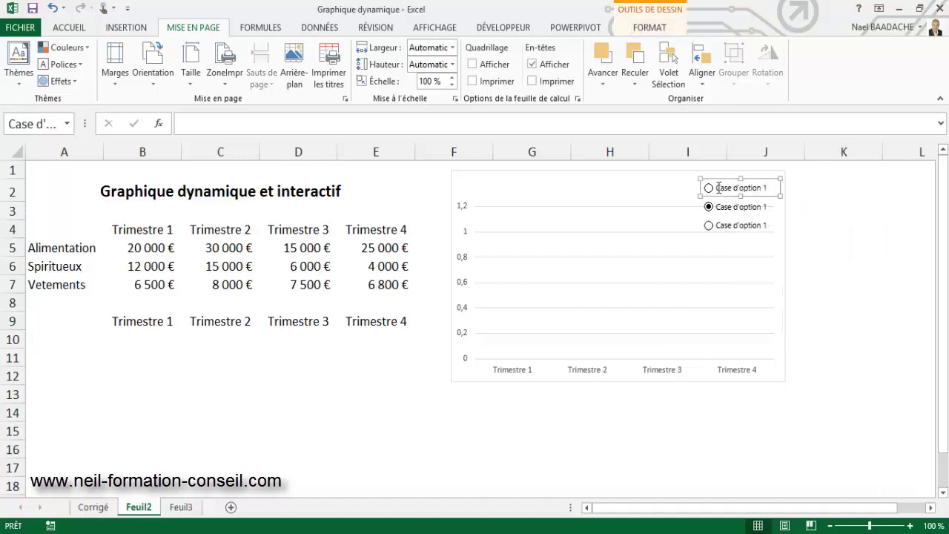
{"action": "left_click", "coordinate": [717, 188]}
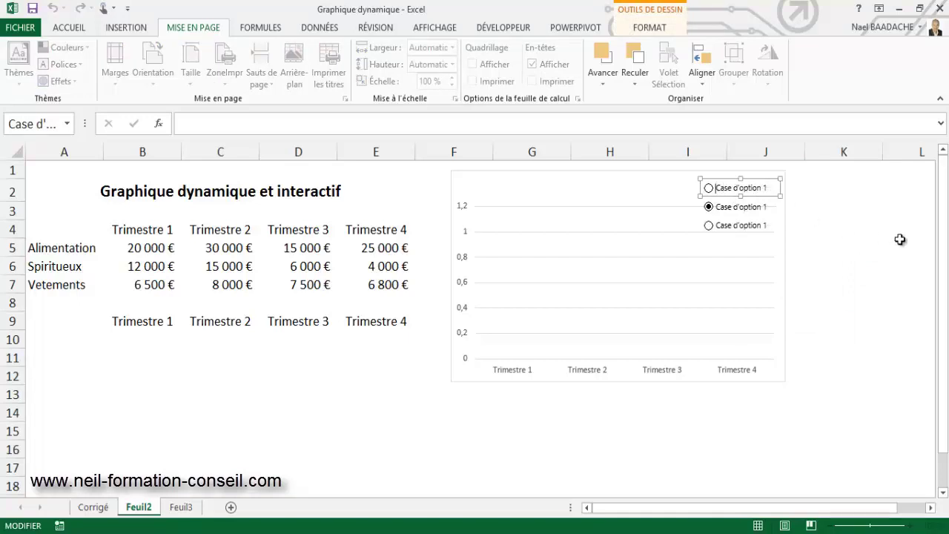
{"action": "key", "text": "Delete"}
{"action": "key", "text": "Delete"}
{"action": "key", "text": "Delete"}
{"action": "key", "text": "Delete"}
{"action": "key", "text": "Delete"}
{"action": "key", "text": "Delete"}
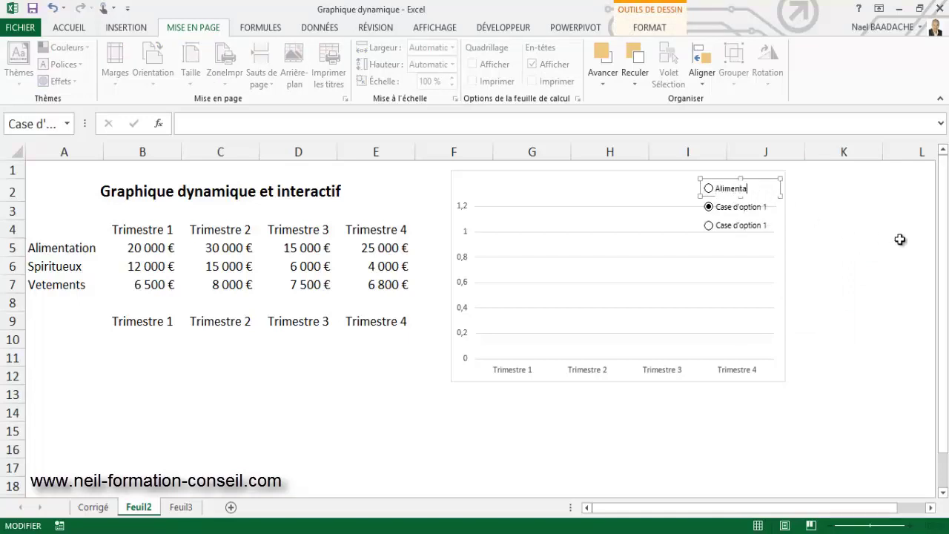
{"action": "left_click", "coordinate": [901, 259]}
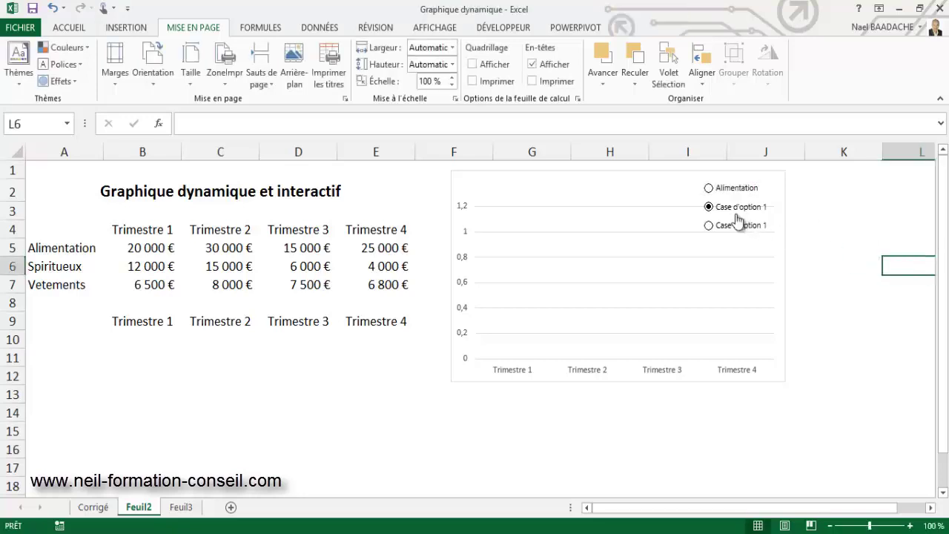
{"action": "right_click", "coordinate": [734, 213]}
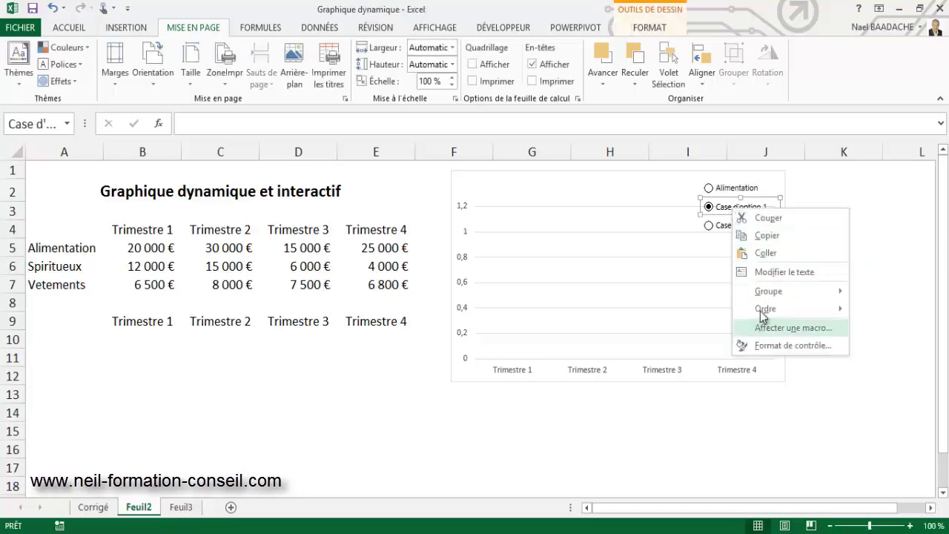
{"action": "left_click", "coordinate": [718, 208]}
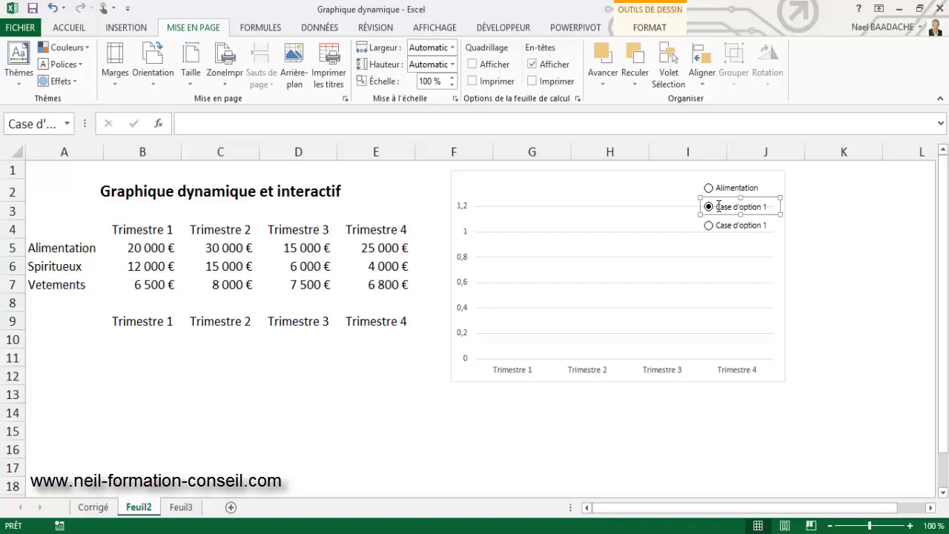
{"action": "left_click", "coordinate": [719, 207]}
{"action": "key", "text": "Delete"}
{"action": "key", "text": "Delete"}
{"action": "key", "text": "Delete"}
{"action": "key", "text": "Delete"}
{"action": "key", "text": "Delete"}
{"action": "key", "text": "Delete"}
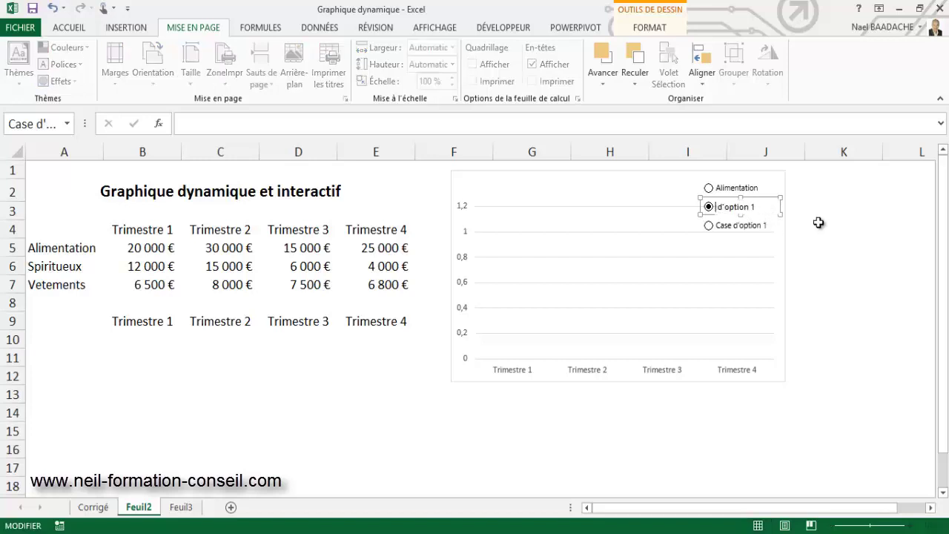
{"action": "key", "text": "Delete"}
{"action": "key", "text": "Delete"}
{"action": "key", "text": "Delete"}
{"action": "type", "text": "Spiritueux"}
{"action": "left_click", "coordinate": [833, 265]}
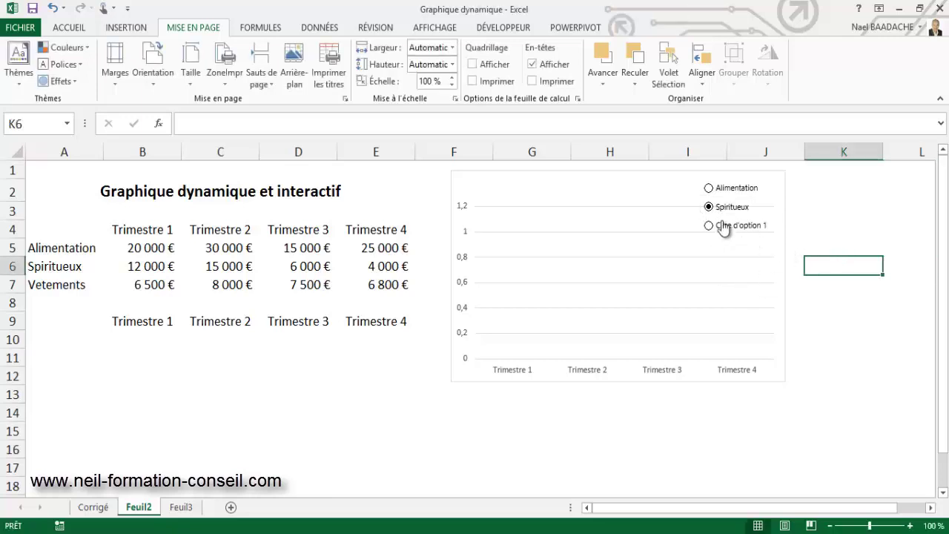
- Relabel the third option button as Vetements
{"action": "right_click", "coordinate": [722, 227]}
{"action": "key", "text": "Escape"}
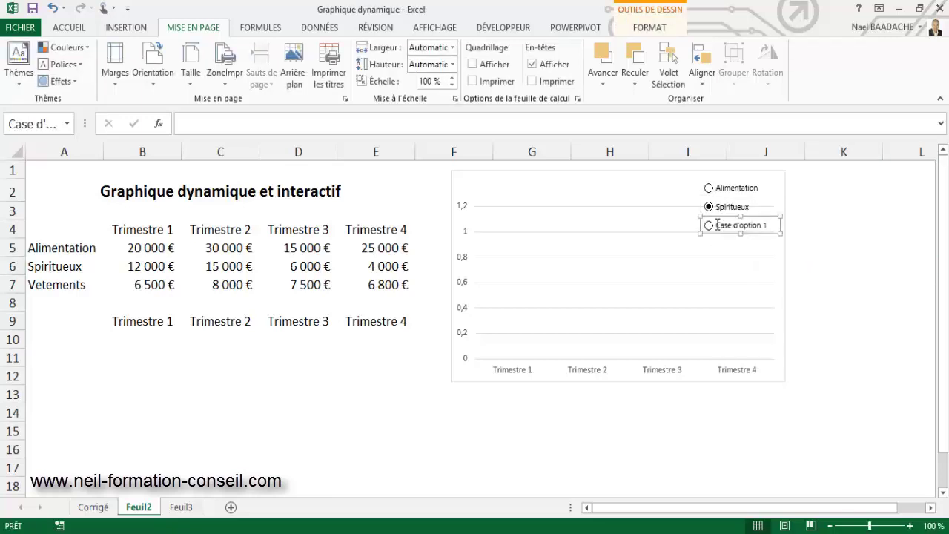
{"action": "left_click", "coordinate": [717, 225]}
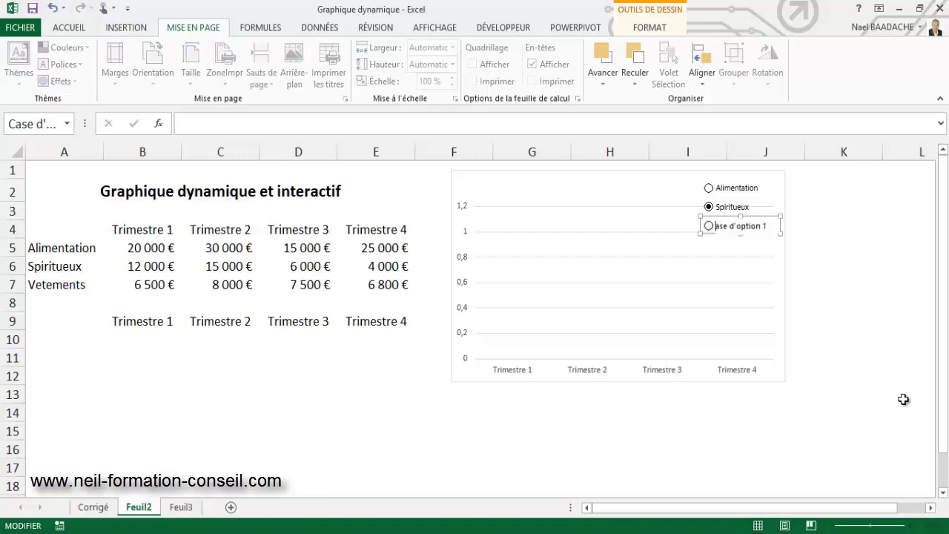
{"action": "key", "text": "Delete"}
{"action": "key", "text": "Delete"}
{"action": "key", "text": "Delete"}
{"action": "key", "text": "Delete"}
{"action": "key", "text": "Delete"}
{"action": "key", "text": "Delete"}
{"action": "left_click", "coordinate": [873, 356]}
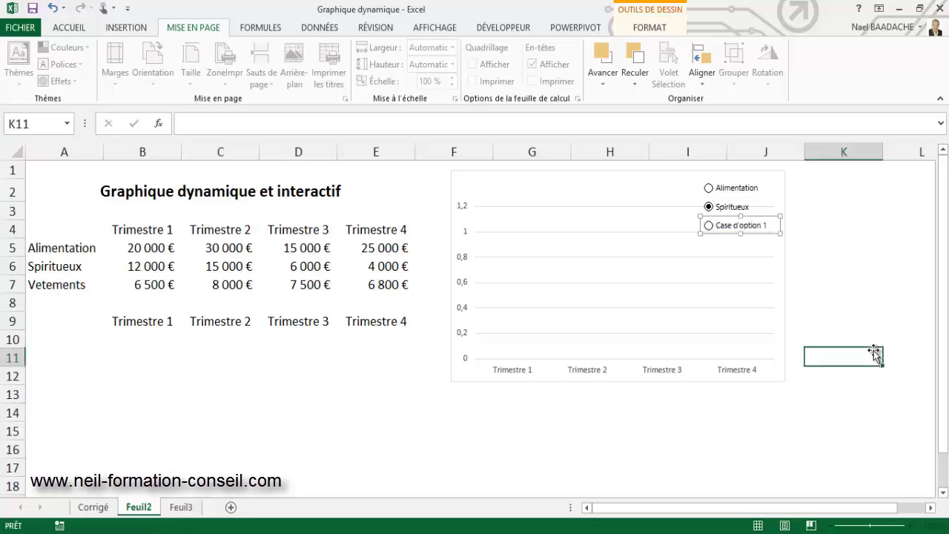
- Link the option buttons to cell $A$3 in Format de contrôle
{"action": "right_click", "coordinate": [736, 191]}
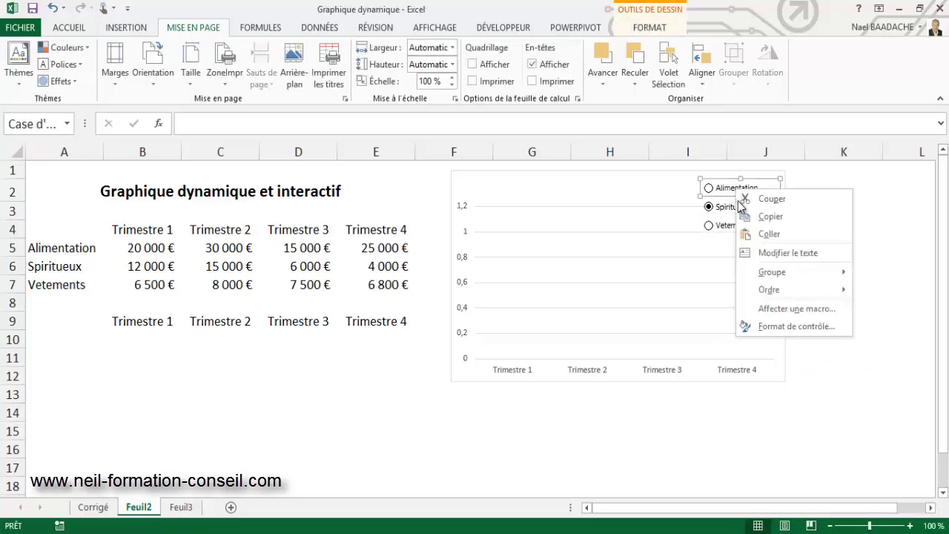
{"action": "left_click", "coordinate": [771, 327]}
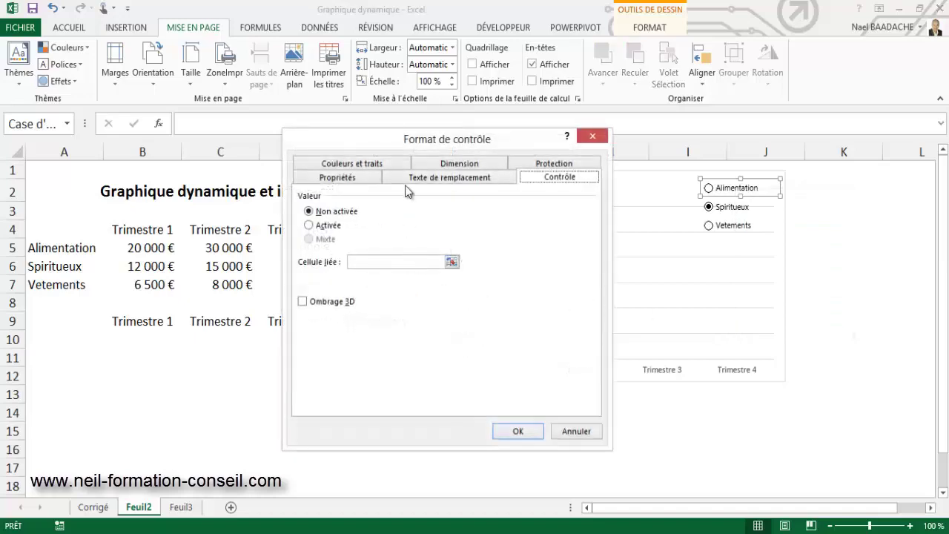
{"action": "left_click_drag", "start_coordinate": [422, 141], "coordinate": [450, 101]}
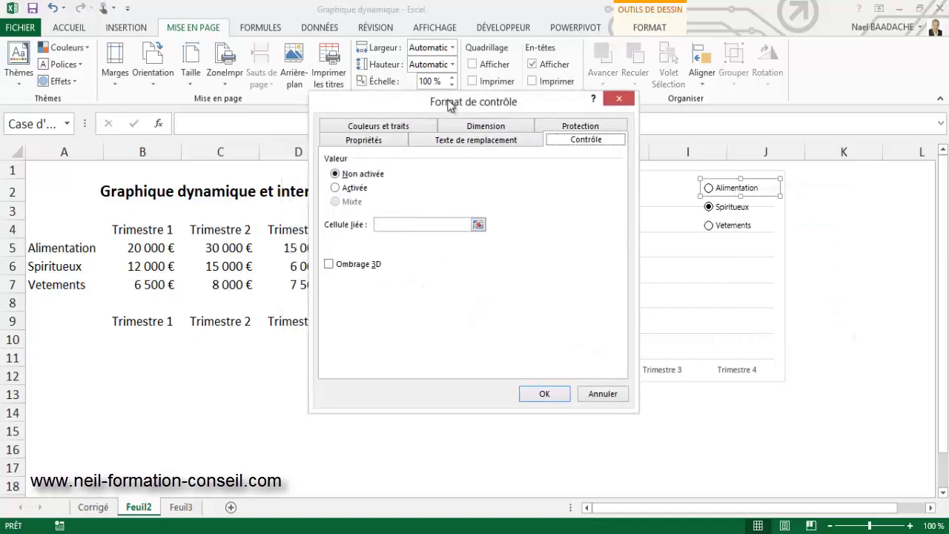
{"action": "left_click", "coordinate": [385, 223]}
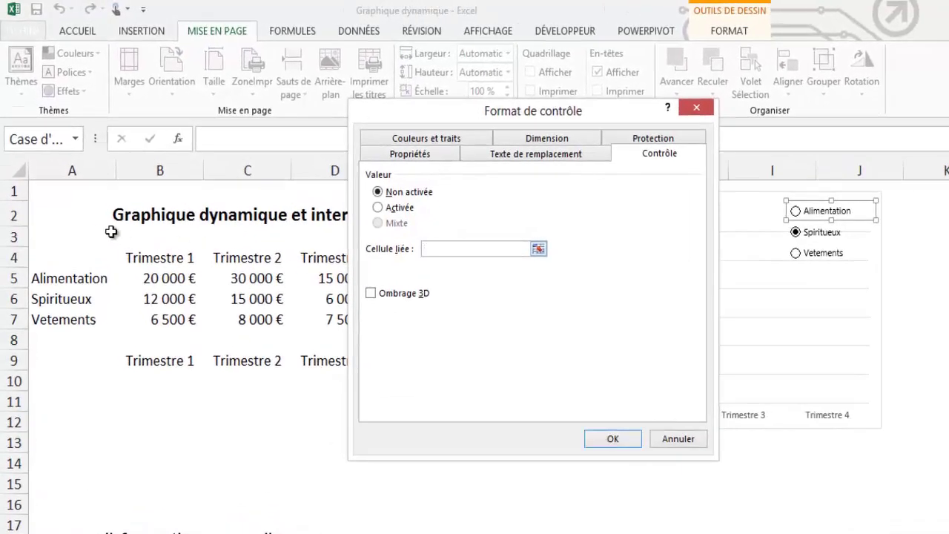
{"action": "left_click", "coordinate": [74, 237]}
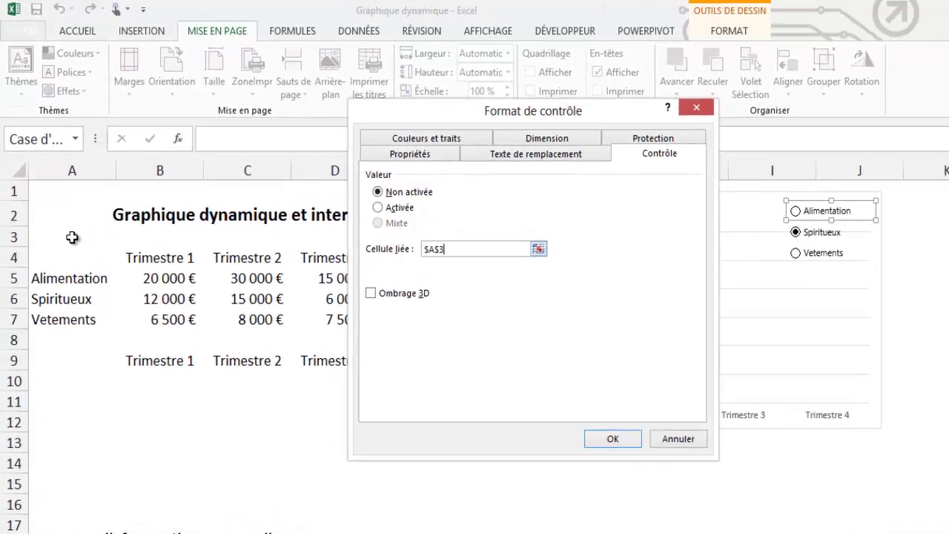
{"action": "left_click", "coordinate": [614, 439]}
{"action": "left_click", "coordinate": [295, 447]}
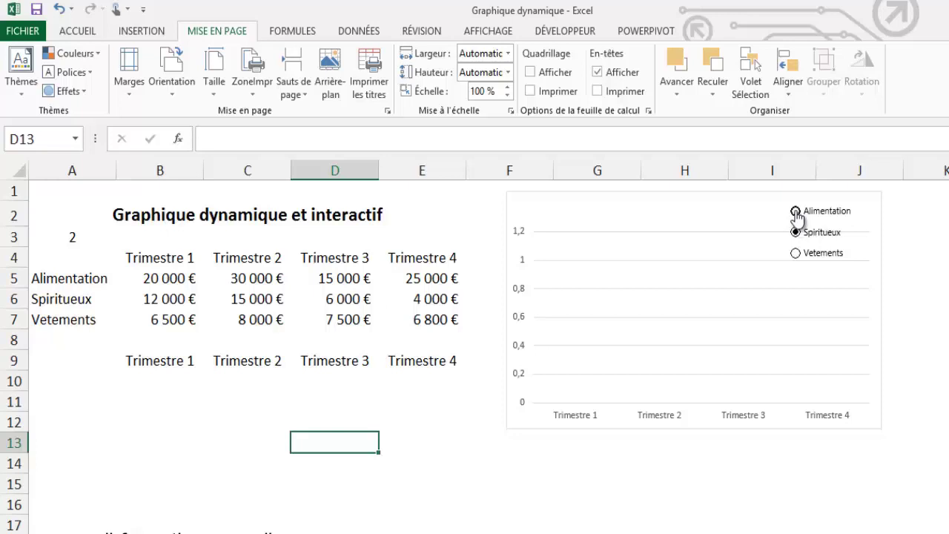
- Test Alimentation, Spiritueux and Vetements so A3 ends at 3, then select A10
{"action": "left_click", "coordinate": [795, 212]}
{"action": "left_click", "coordinate": [69, 239]}
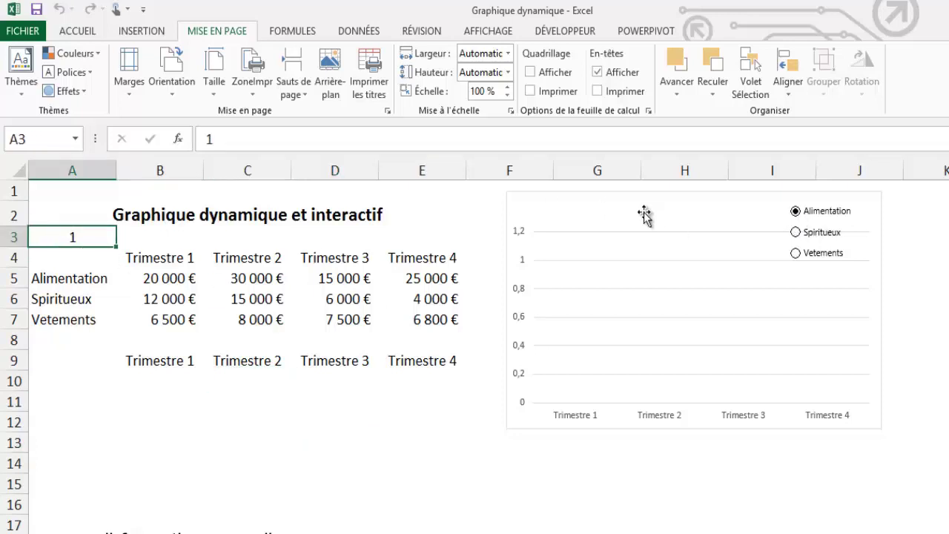
{"action": "left_click", "coordinate": [796, 232]}
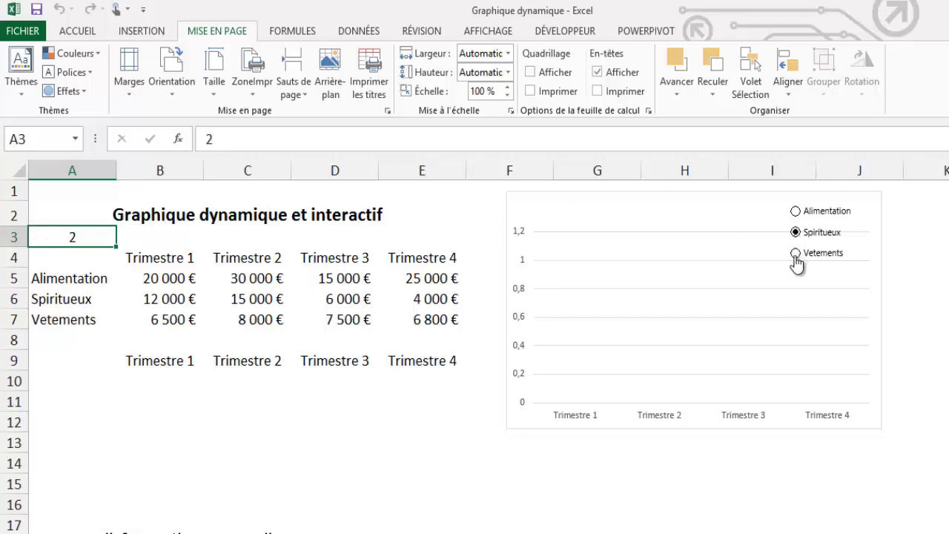
{"action": "left_click", "coordinate": [795, 253]}
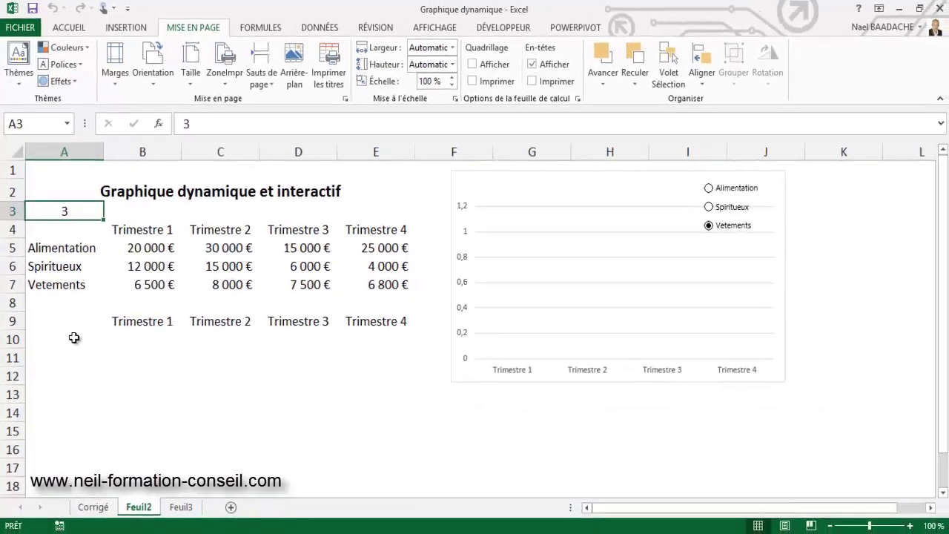
{"action": "left_click", "coordinate": [75, 338]}
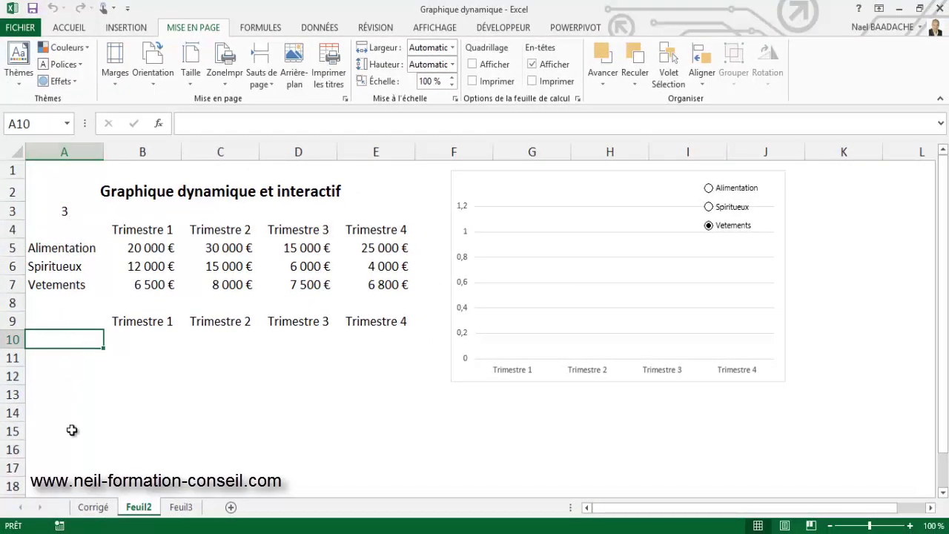
- Start A10's nested SI formula with Alimentation for A3=1 and Spiritueux for A3=2
{"action": "type", "text": "="}
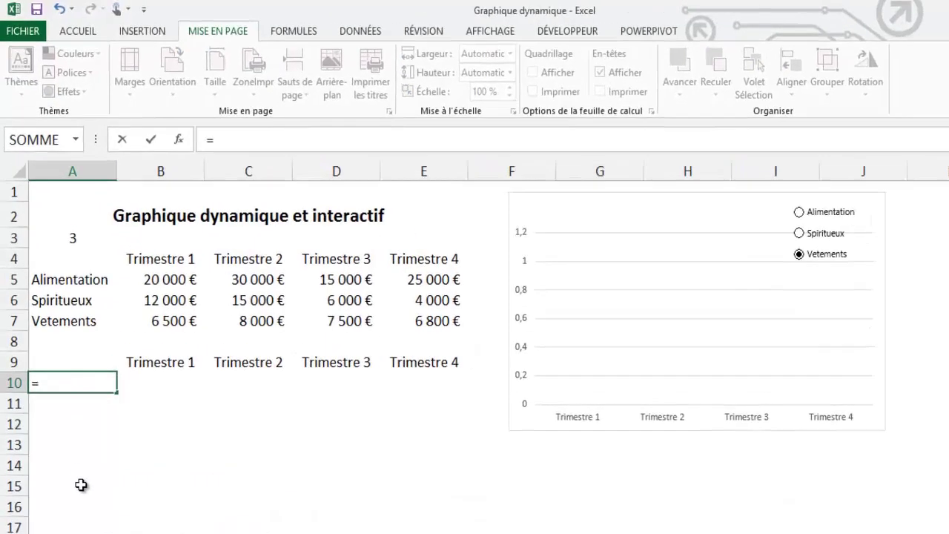
{"action": "type", "text": "si("}
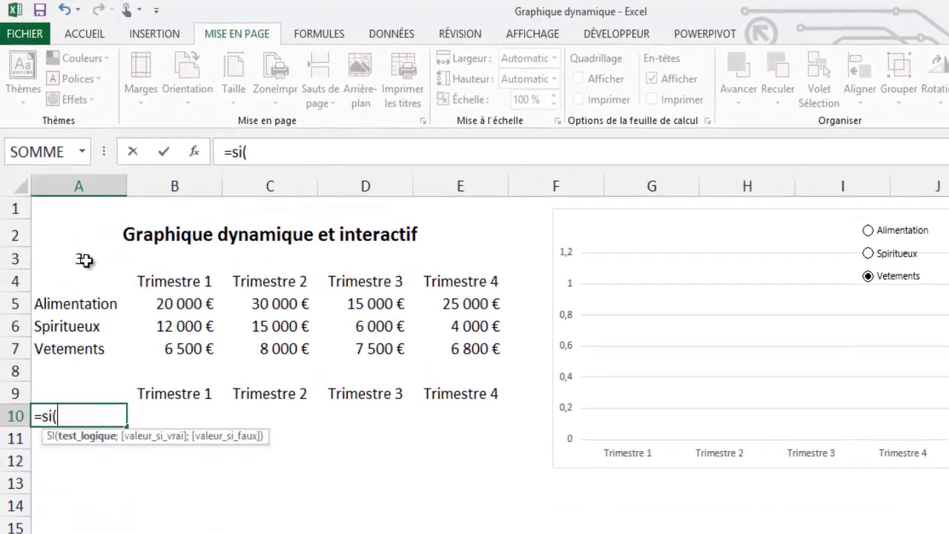
{"action": "left_click", "coordinate": [87, 257]}
{"action": "type", "text": "="}
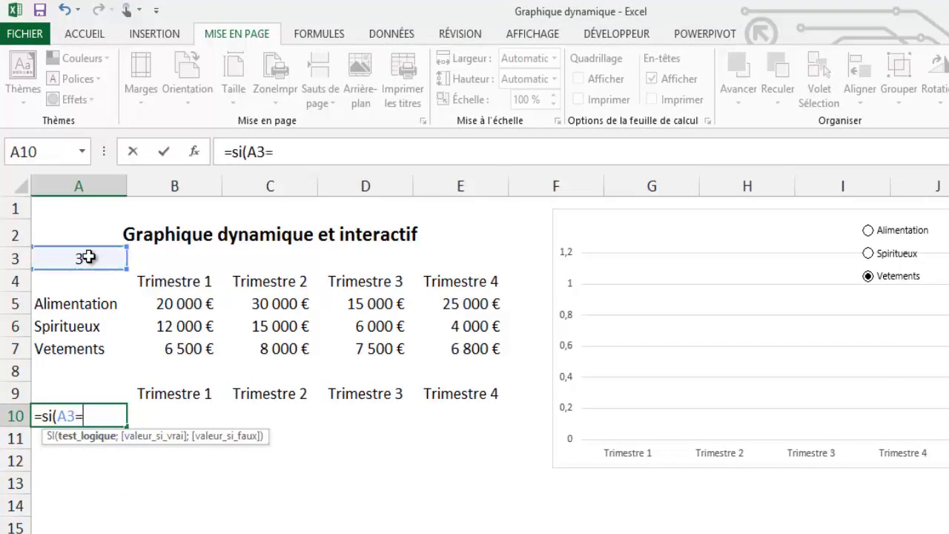
{"action": "type", "text": "1"}
{"action": "type", "text": ";\""}
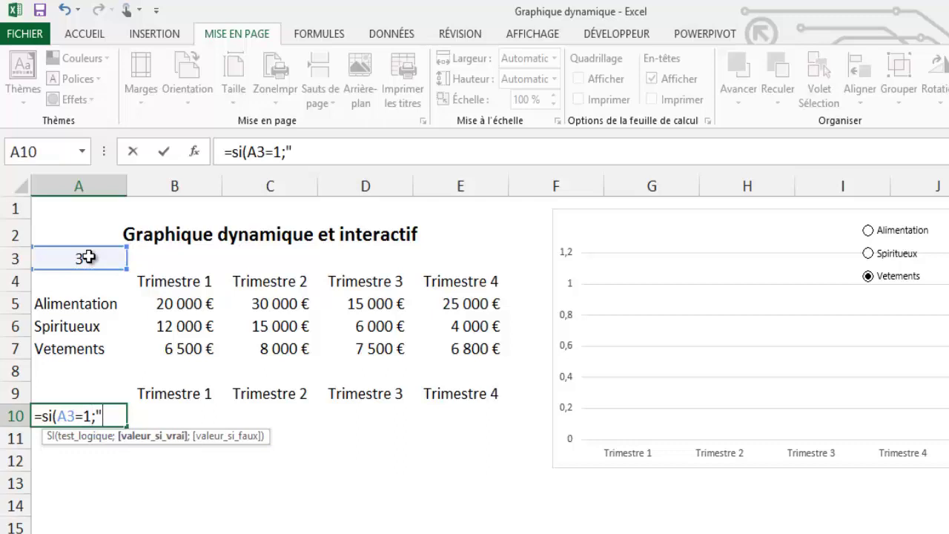
{"action": "type", "text": "A"}
{"action": "type", "text": "limentation"}
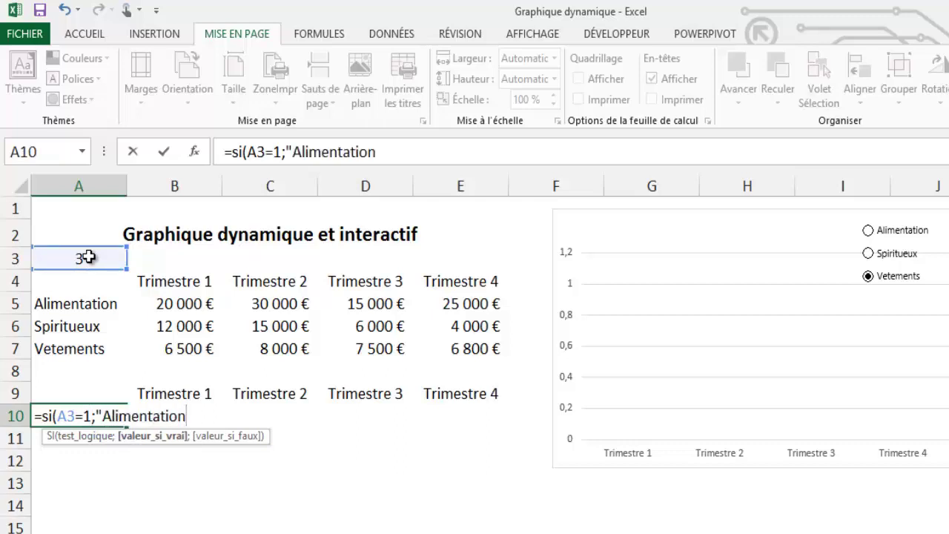
{"action": "type", "text": "\""}
{"action": "type", "text": ";"}
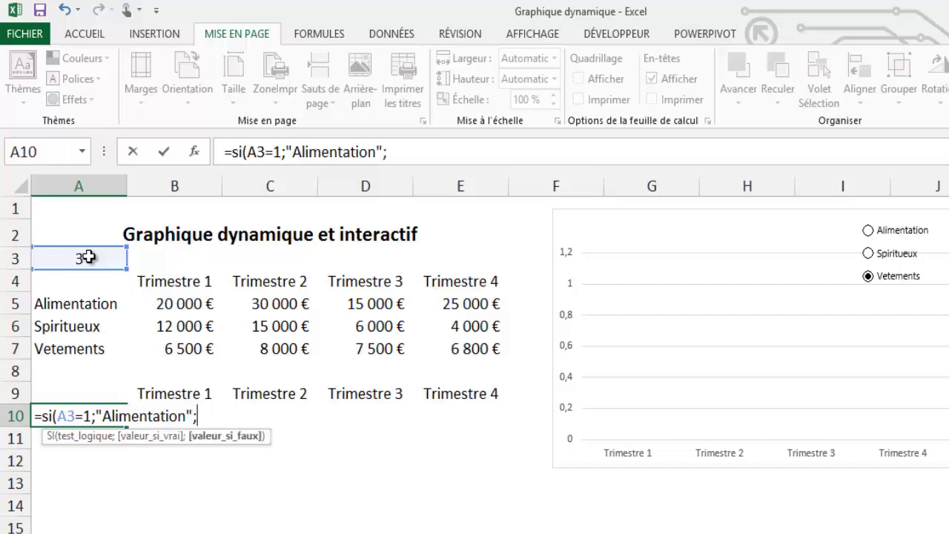
{"action": "type", "text": "si("}
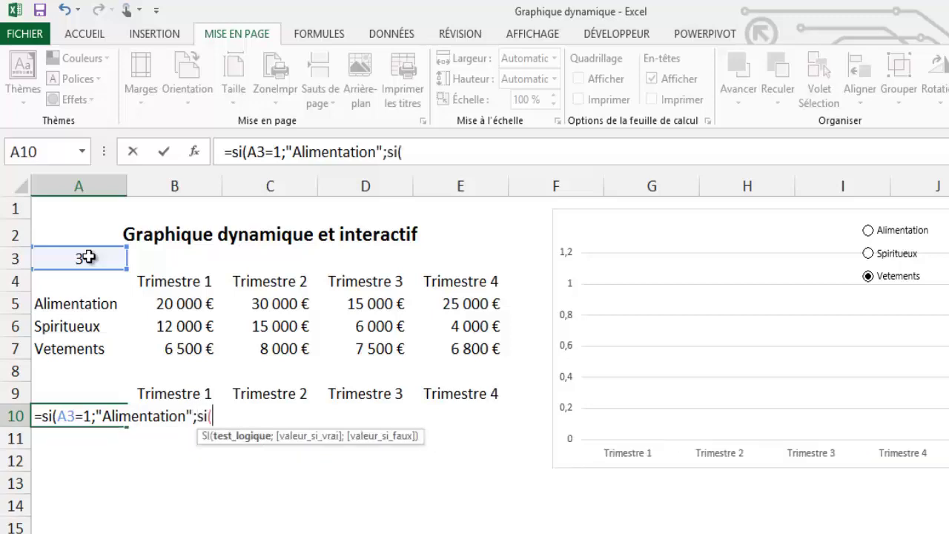
{"action": "left_click", "coordinate": [88, 257]}
{"action": "type", "text": "="}
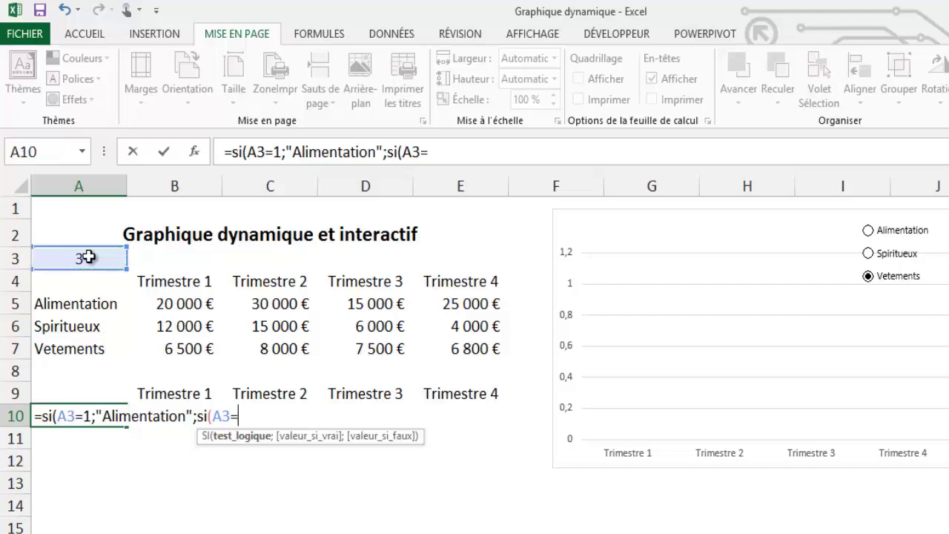
{"action": "type", "text": "2"}
{"action": "type", "text": ";"}
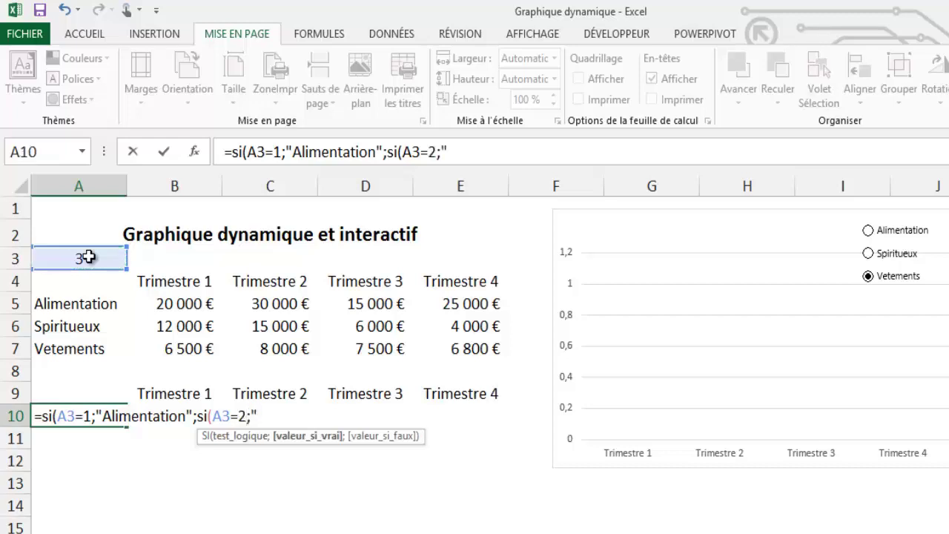
{"action": "type", "text": "A"}
{"action": "key", "text": "BackSpace"}
{"action": "type", "text": "Spiri"}
{"action": "type", "text": "teux"}
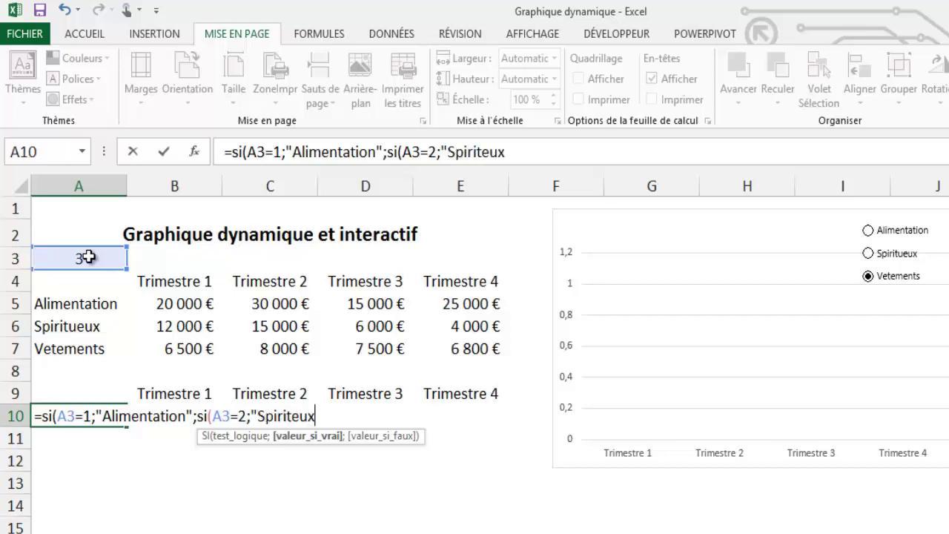
{"action": "type", "text": "\";"}
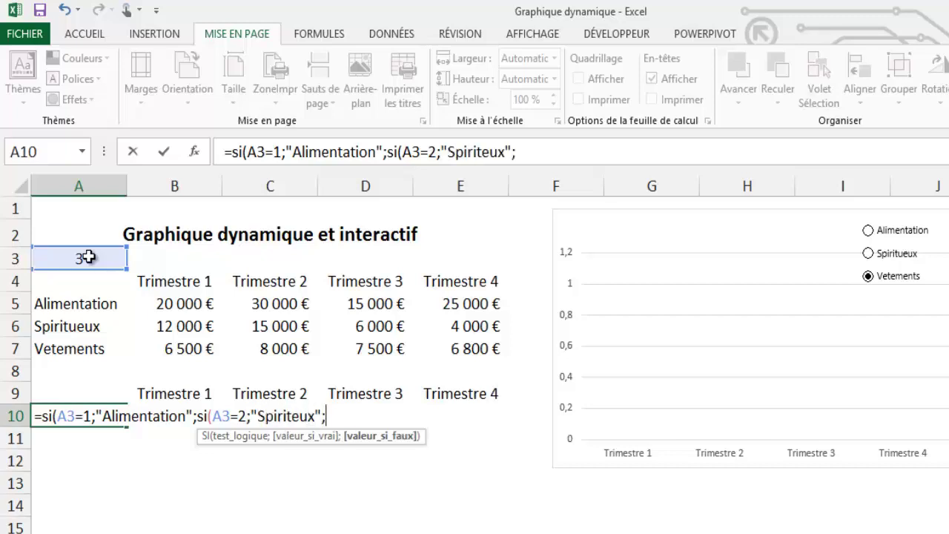
{"action": "type", "text": "si("}
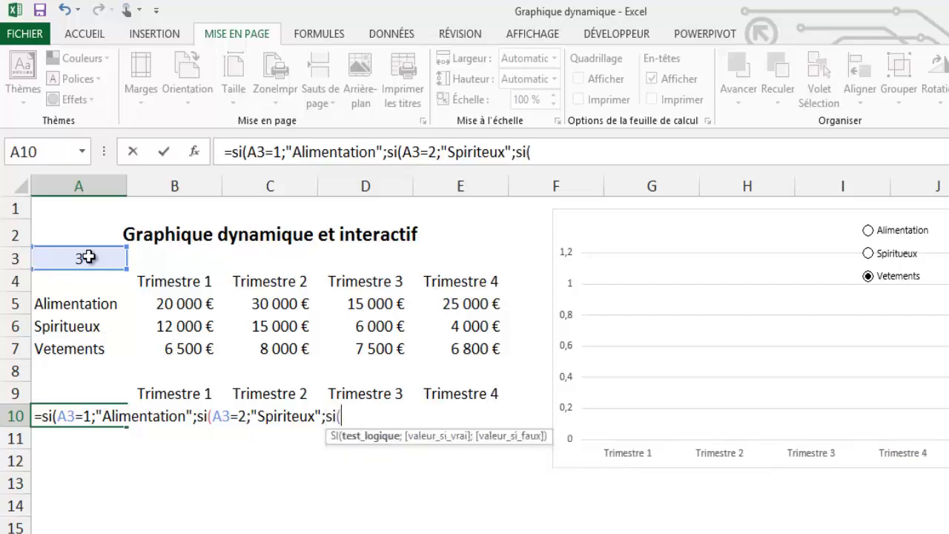
- Add Vetements for A3=3, close the parentheses and commit the formula
{"action": "left_click", "coordinate": [88, 256]}
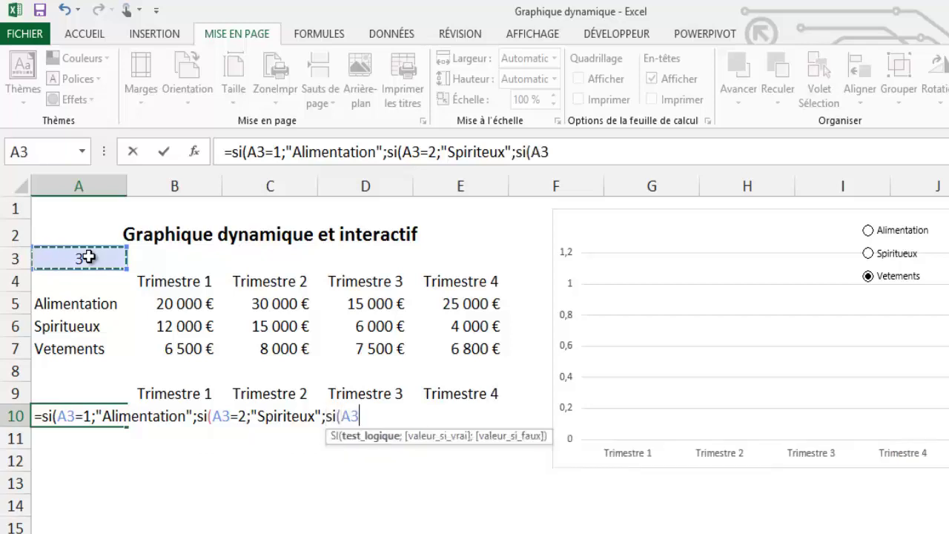
{"action": "type", "text": "=3"}
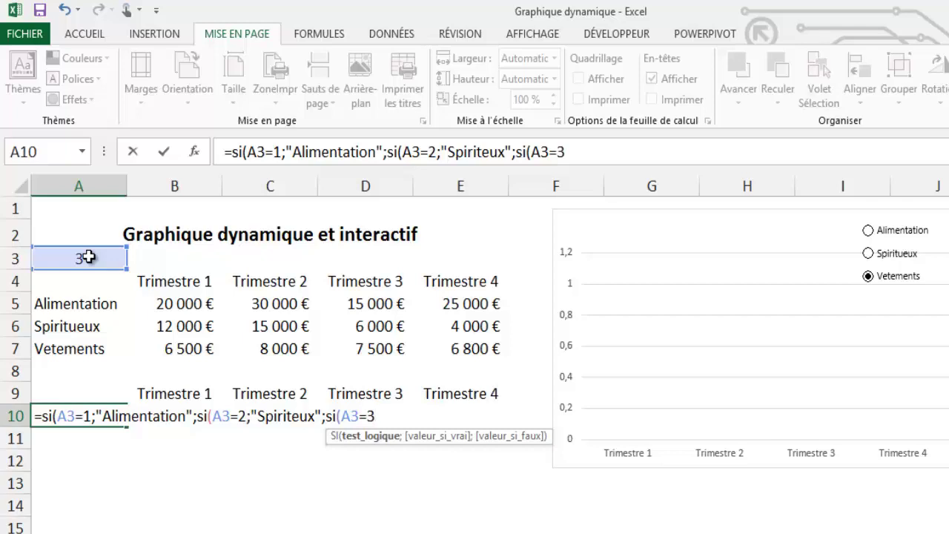
{"action": "type", "text": ";\""}
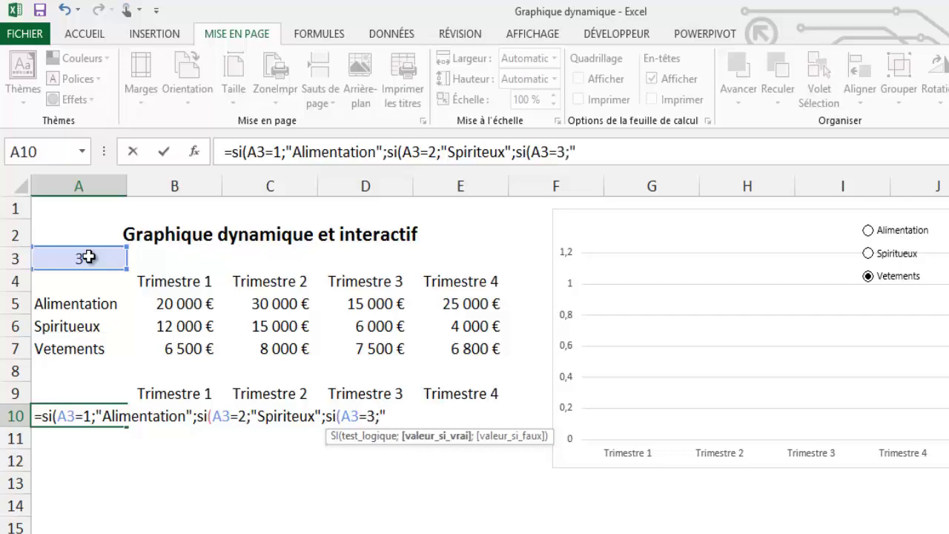
{"action": "type", "text": "Vetm"}
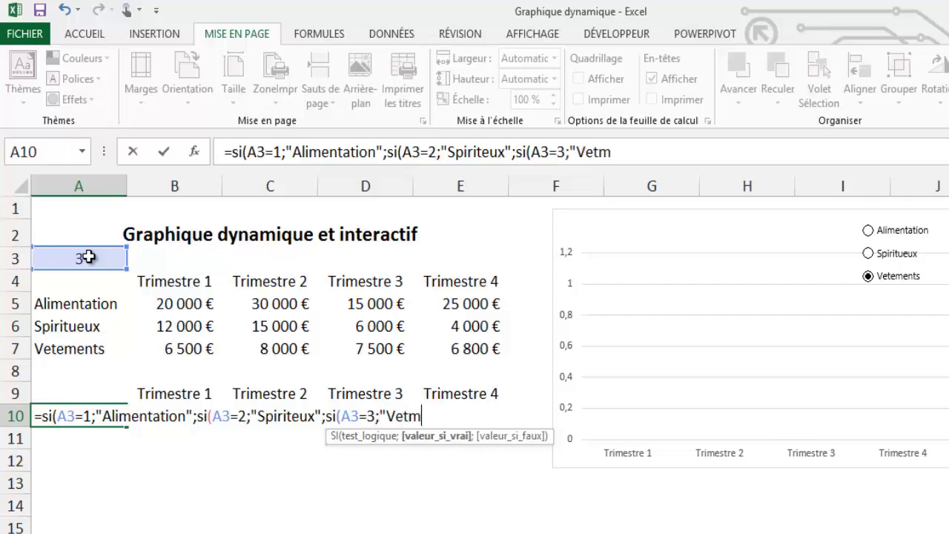
{"action": "key", "text": "BackSpace"}
{"action": "type", "text": "ements"}
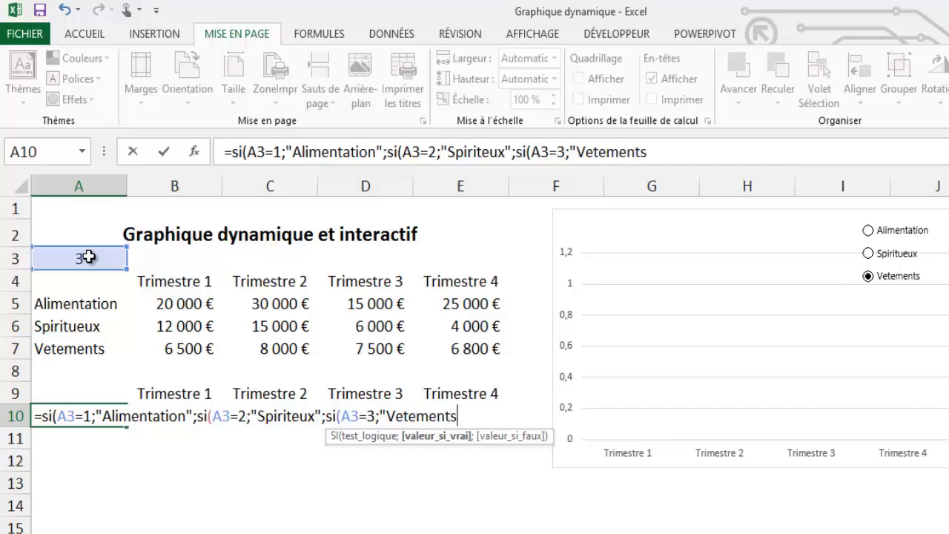
{"action": "type", "text": "\")"}
{"action": "type", "text": "))"}
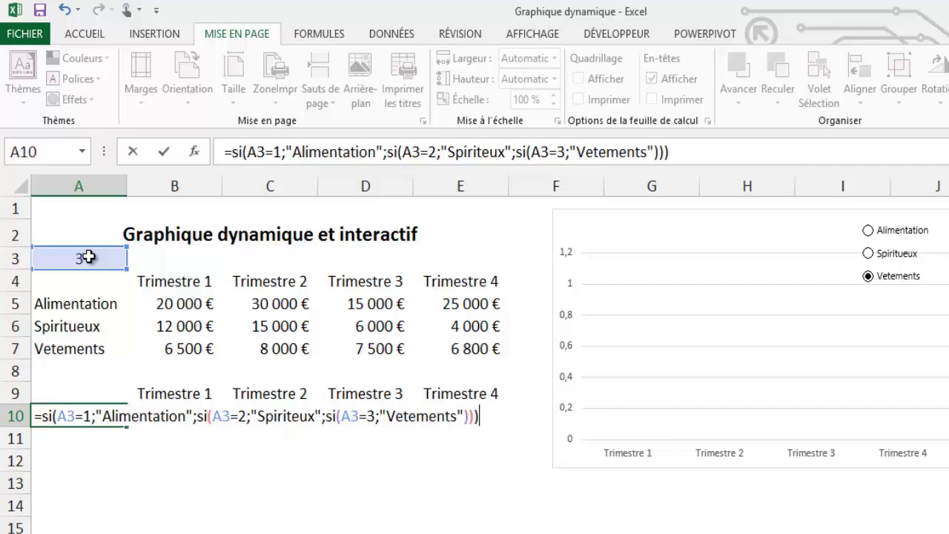
{"action": "key", "text": "Return"}
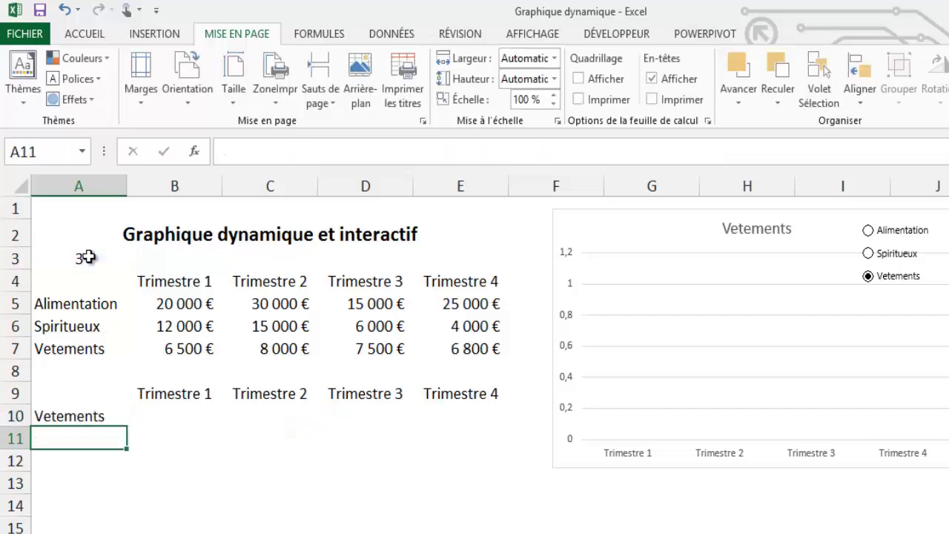
{"action": "key", "text": "Up"}
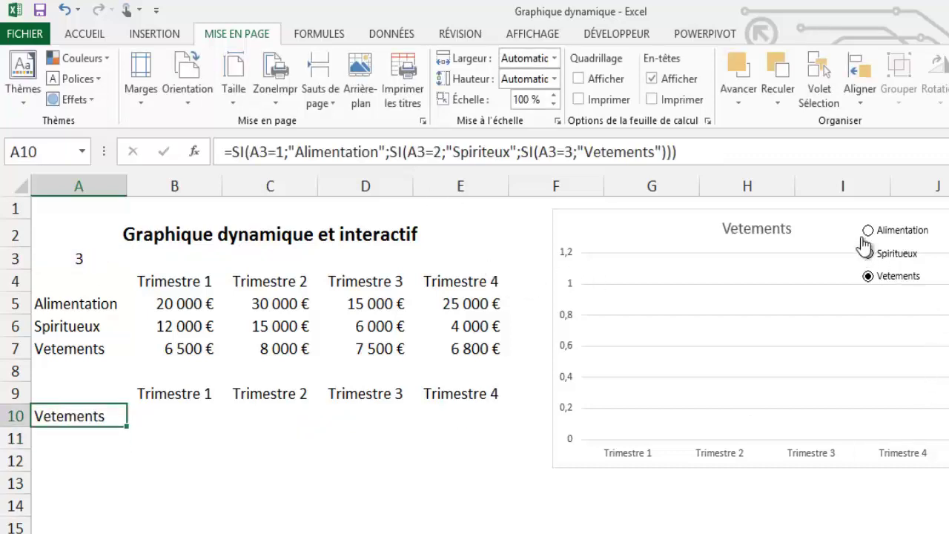
- Test all three option buttons, check B5 and A10, and finish with Alimentation chosen
{"action": "left_click", "coordinate": [868, 231]}
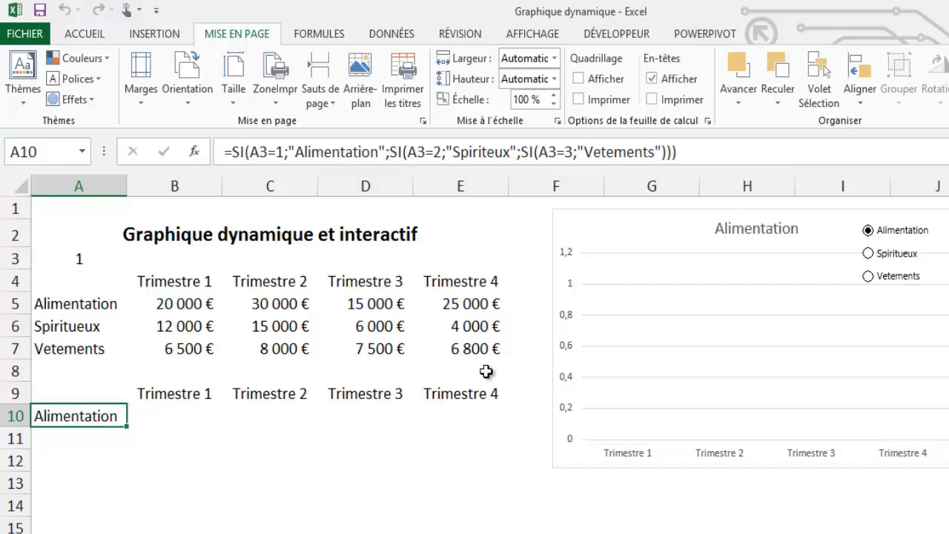
{"action": "left_click", "coordinate": [868, 253]}
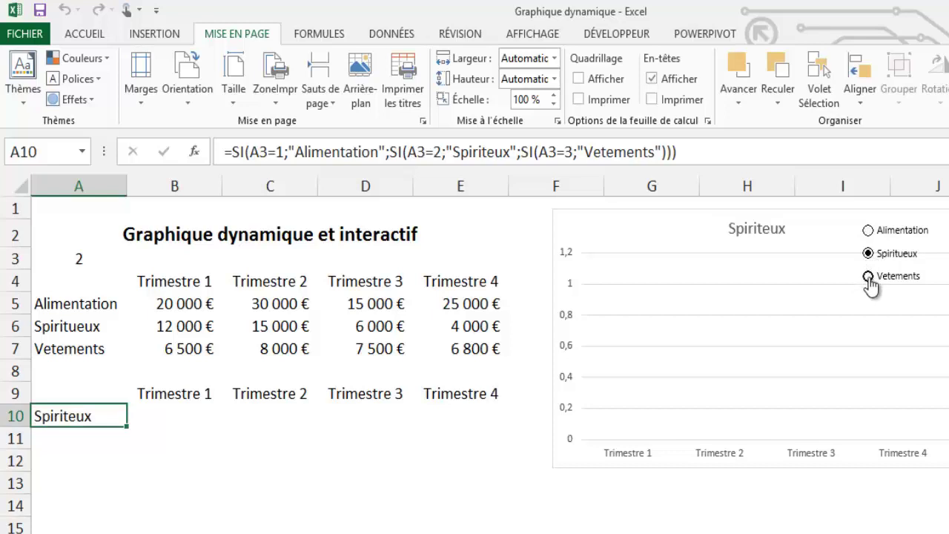
{"action": "left_click", "coordinate": [868, 276]}
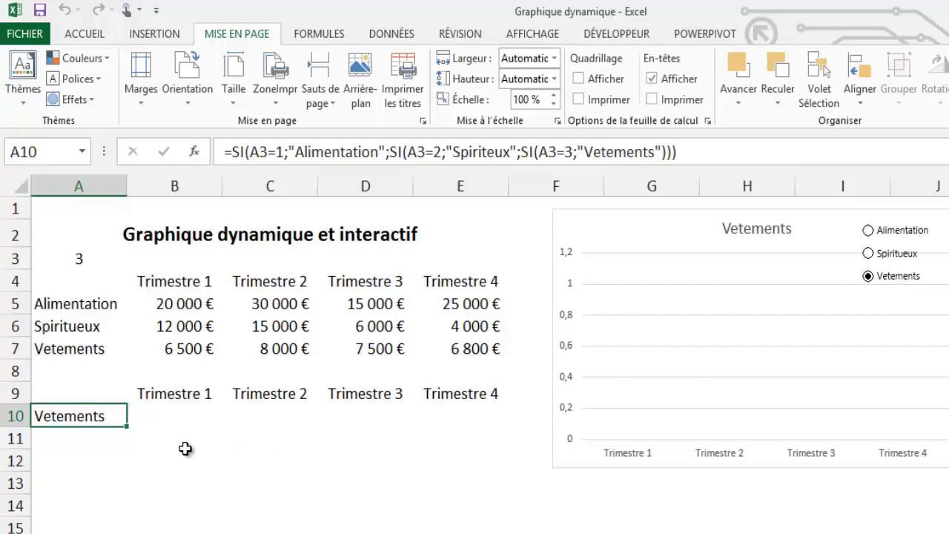
{"action": "left_click", "coordinate": [185, 307]}
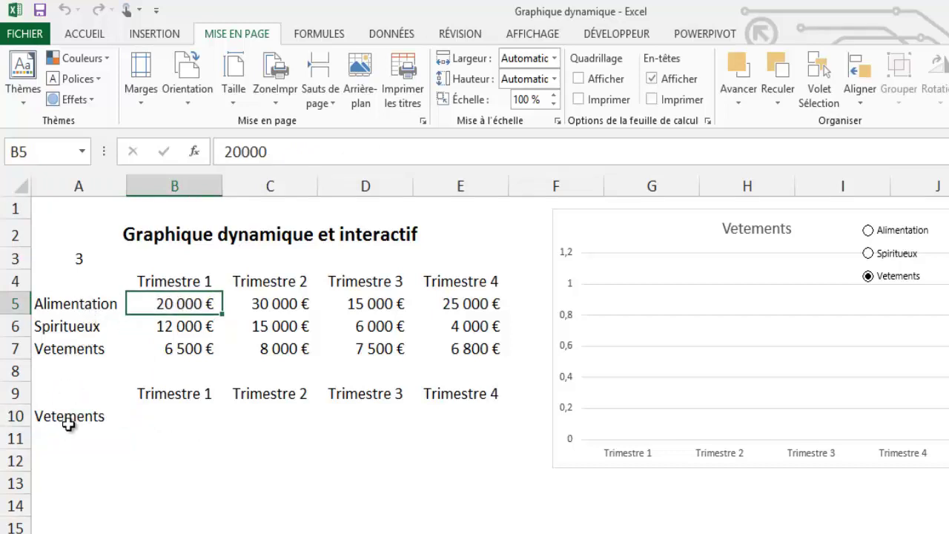
{"action": "left_click", "coordinate": [74, 417]}
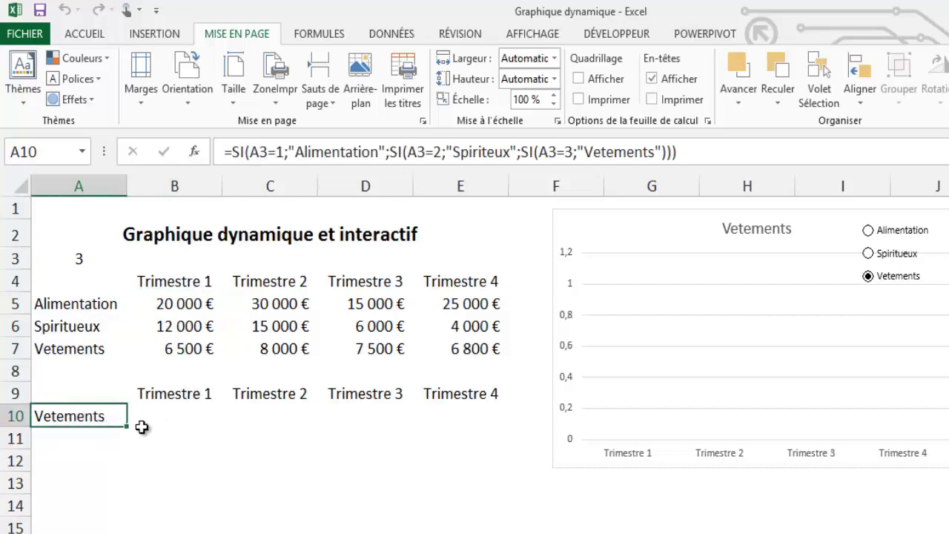
{"action": "left_click", "coordinate": [867, 231]}
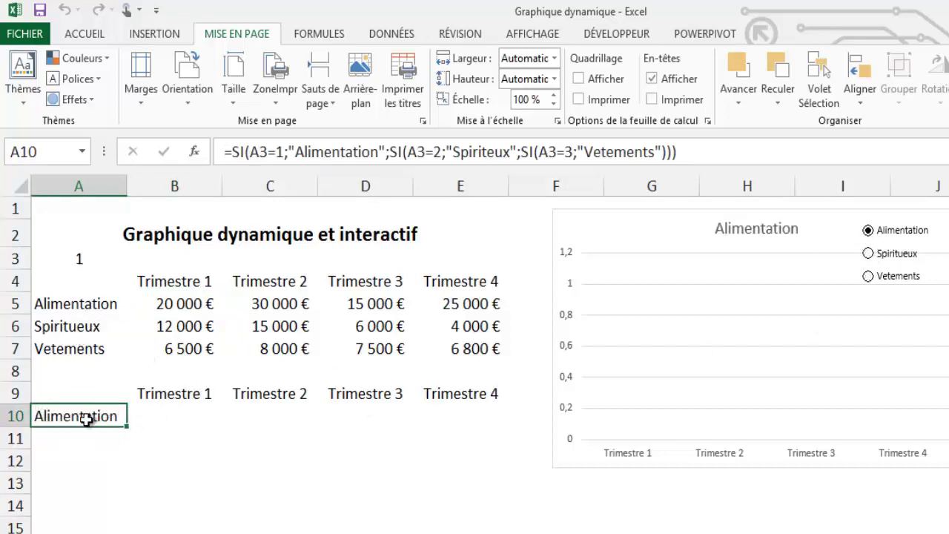
{"action": "left_click", "coordinate": [178, 418]}
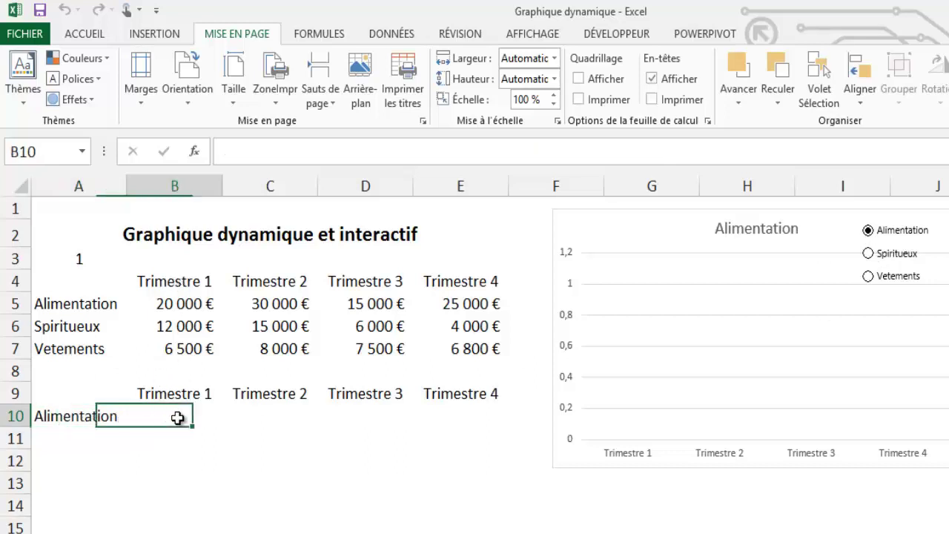
{"action": "left_click", "coordinate": [192, 301]}
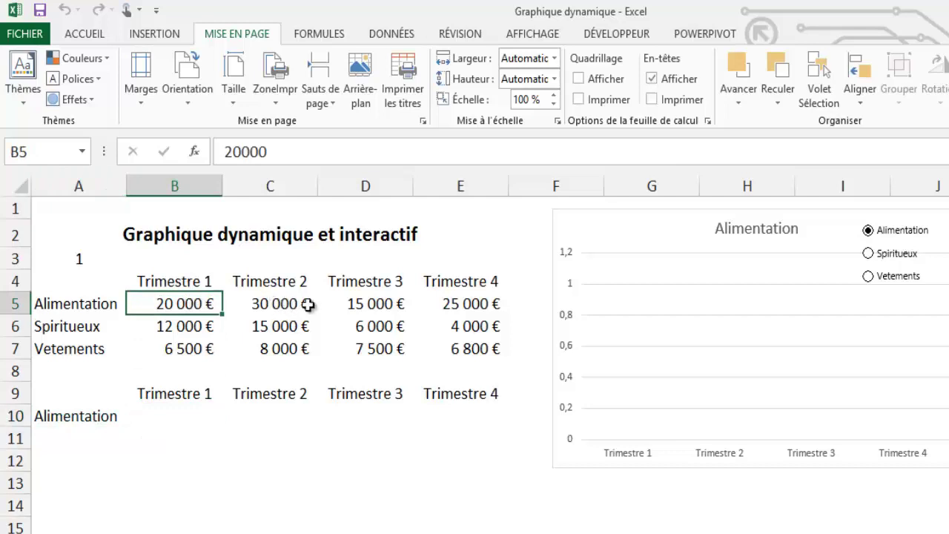
{"action": "left_click", "coordinate": [175, 419]}
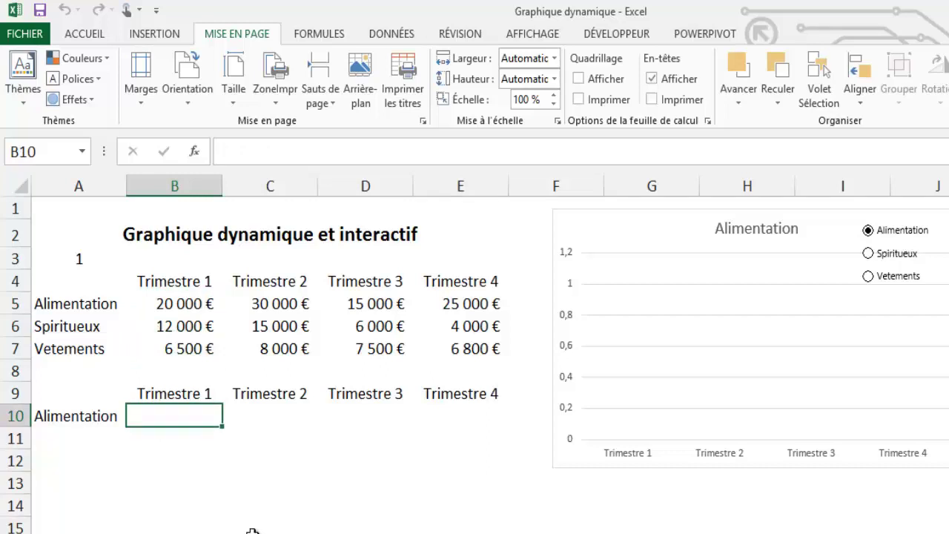
- Begin B10's formula =SI($A$3=1;B5;SI($A$3=… and dismiss the missing-parenthesis error
{"action": "type", "text": "="}
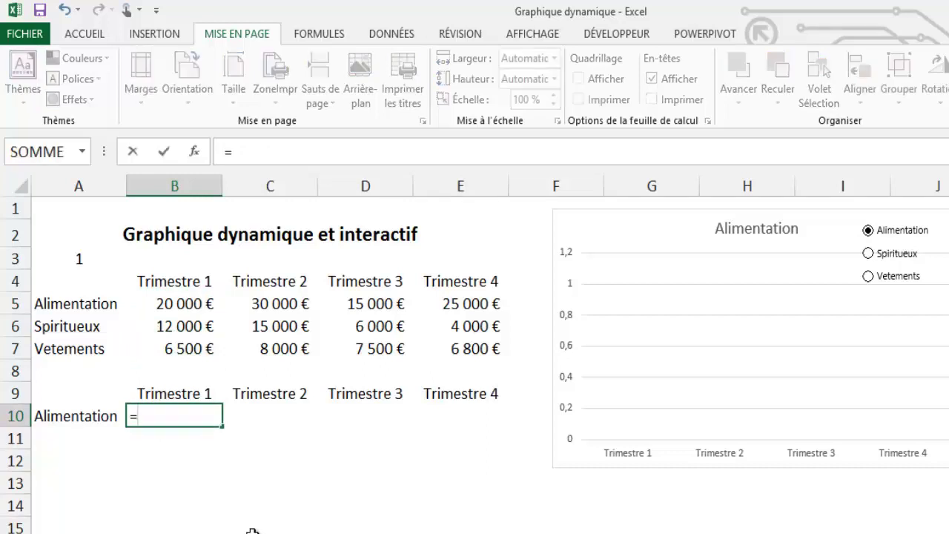
{"action": "type", "text": "si("}
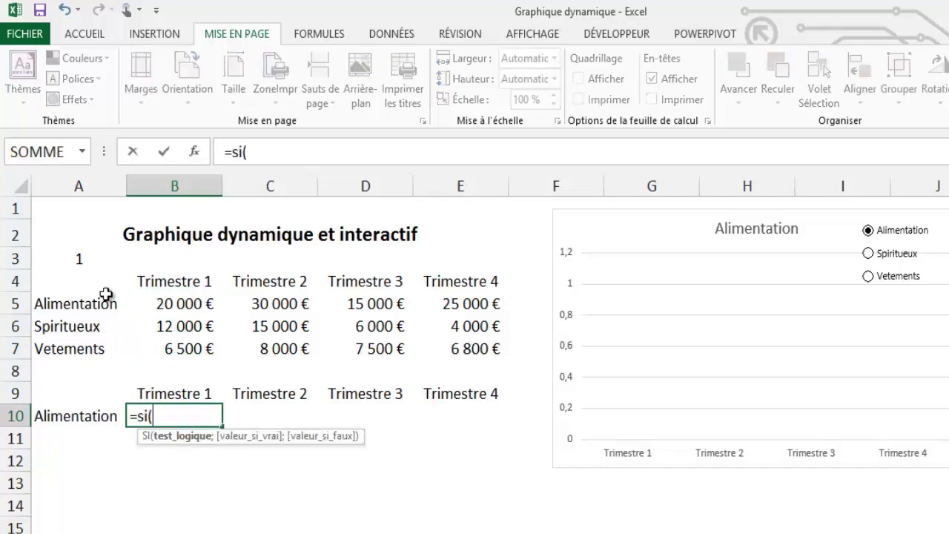
{"action": "left_click", "coordinate": [63, 259]}
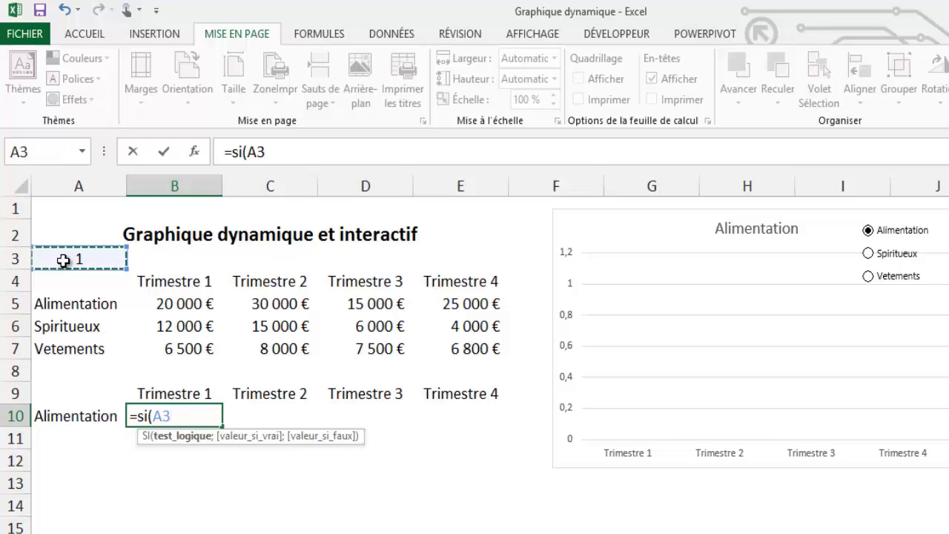
{"action": "key", "text": "F4"}
{"action": "type", "text": "$A$3=1"}
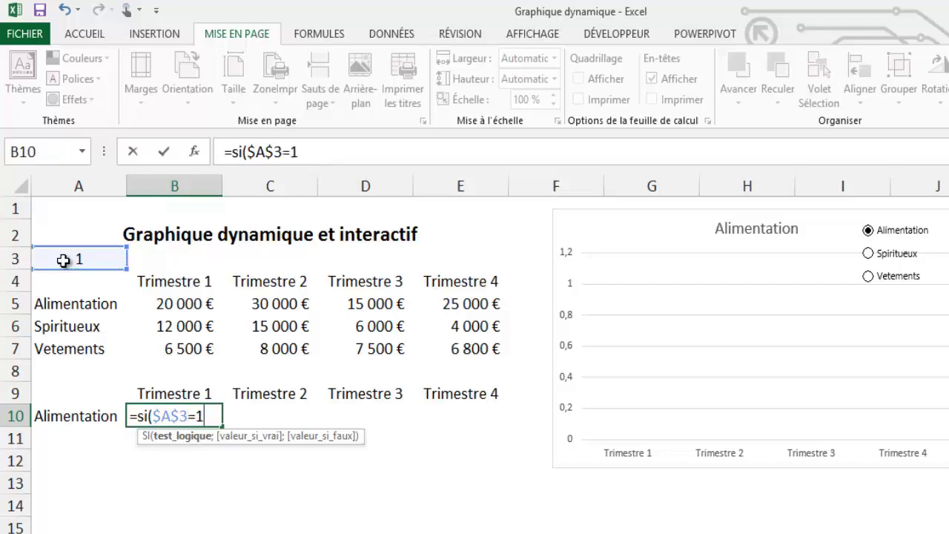
{"action": "type", "text": ";"}
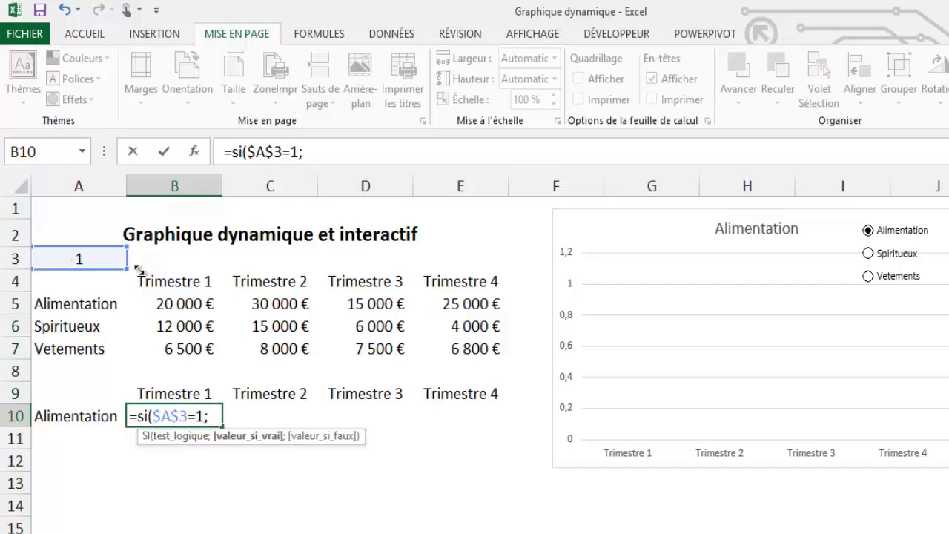
{"action": "left_click", "coordinate": [178, 304]}
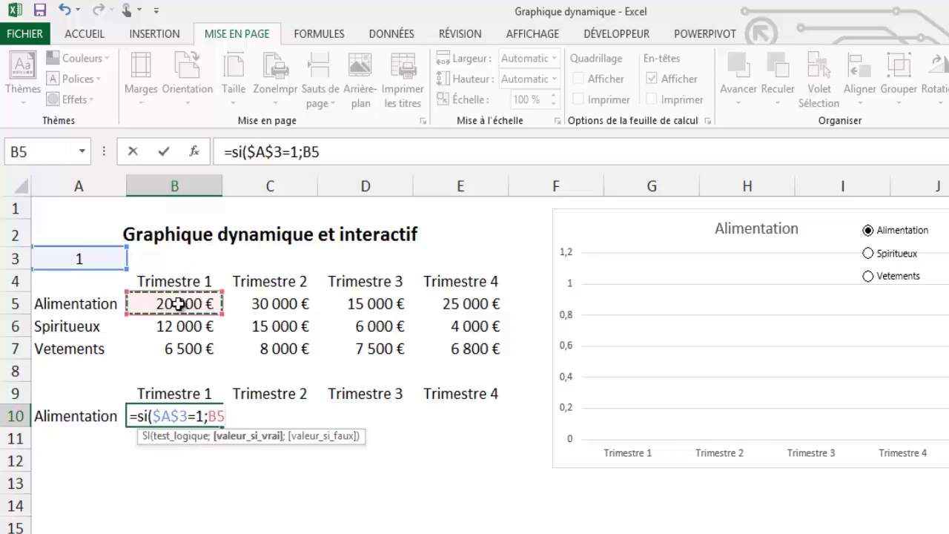
{"action": "type", "text": ";si"}
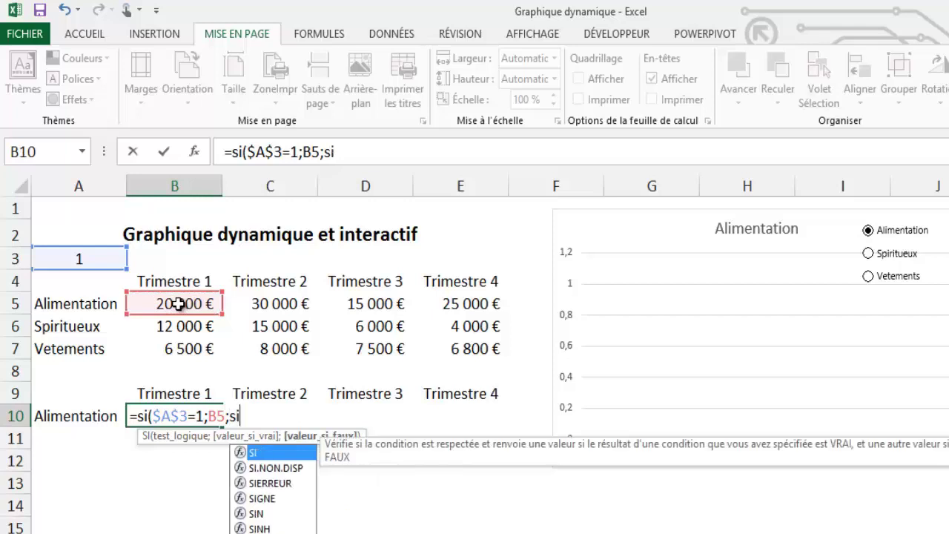
{"action": "type", "text": "("}
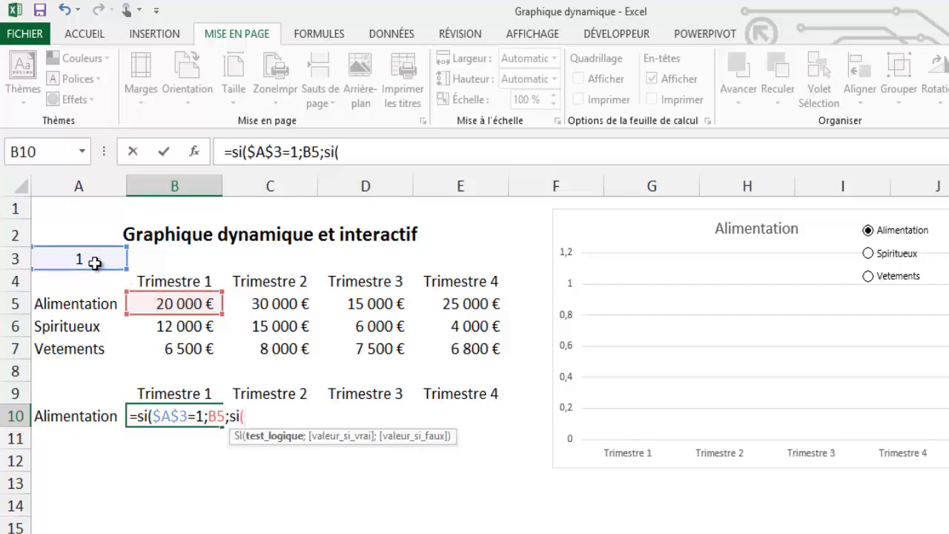
{"action": "left_click", "coordinate": [94, 261]}
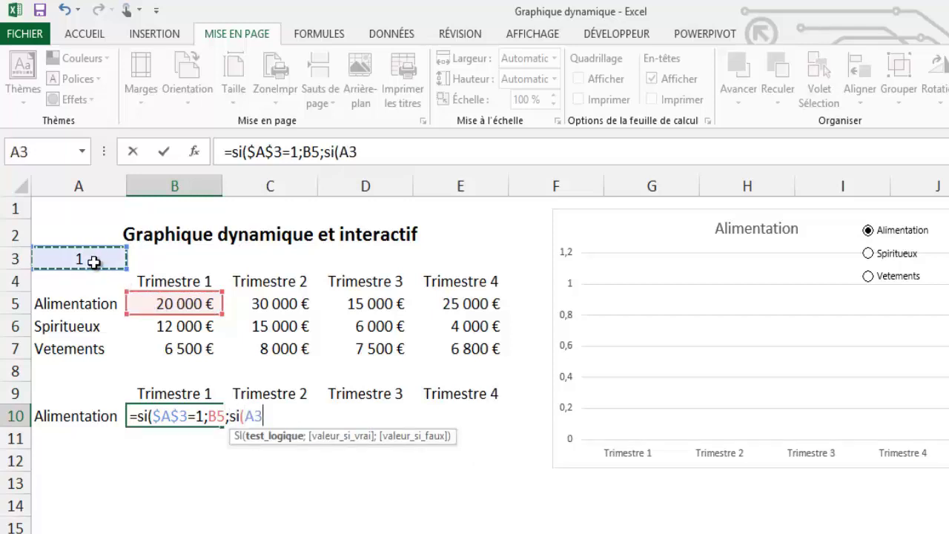
{"action": "key", "text": "F4"}
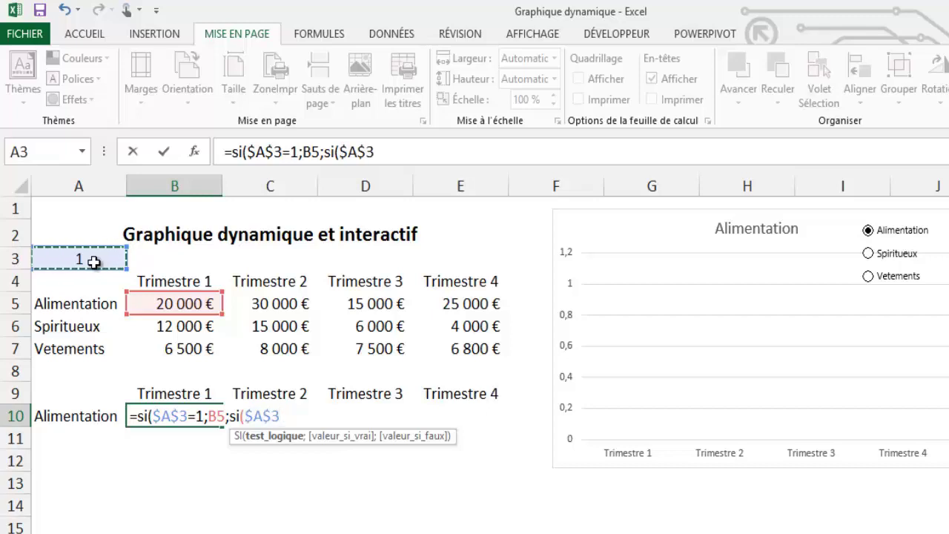
{"action": "type", "text": "=2"}
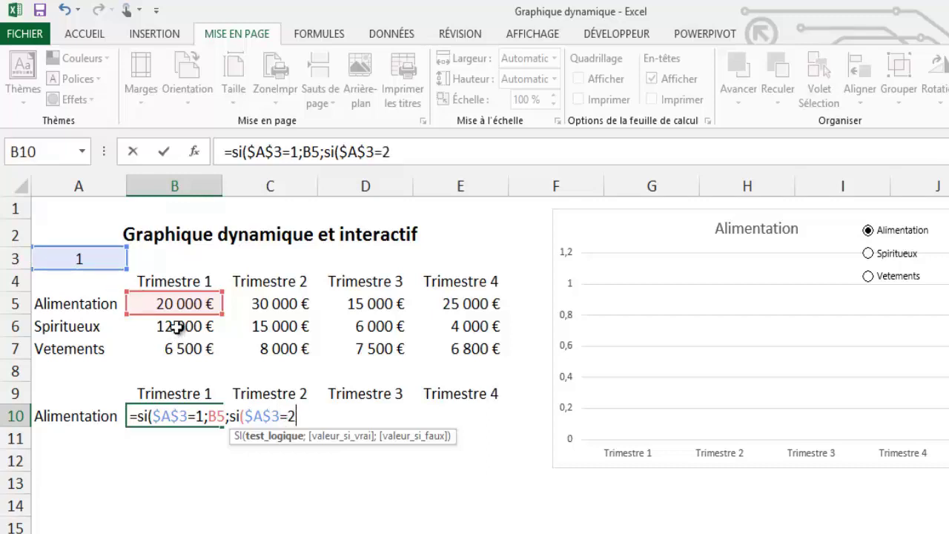
{"action": "key", "text": "Return"}
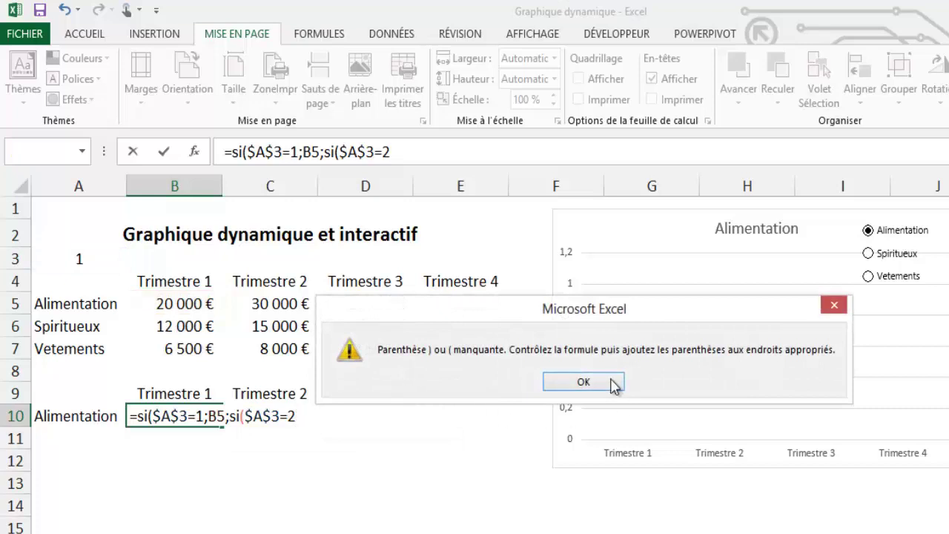
{"action": "left_click", "coordinate": [585, 381]}
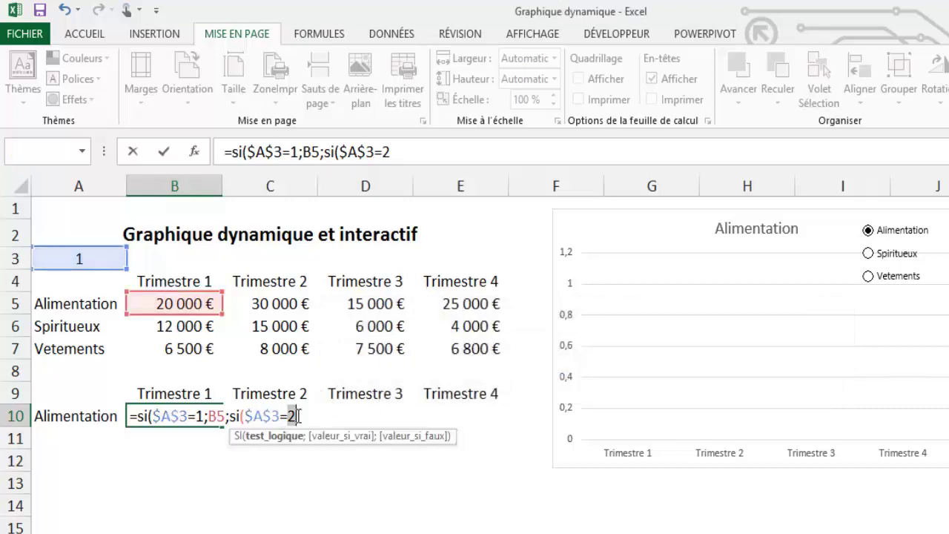
- Complete the formula with B6 and B7 as the other choices and commit it
{"action": "left_click", "coordinate": [298, 416]}
{"action": "type", "text": ";"}
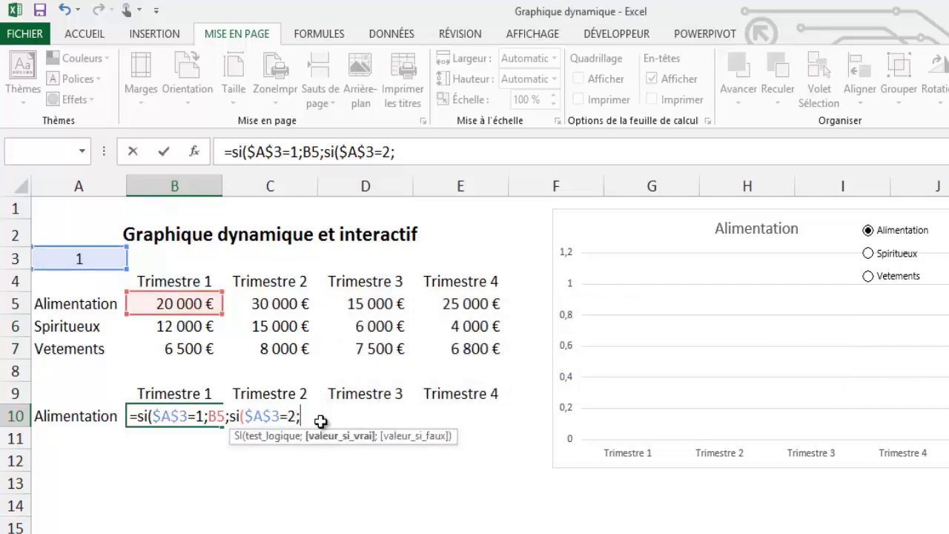
{"action": "left_click", "coordinate": [184, 328]}
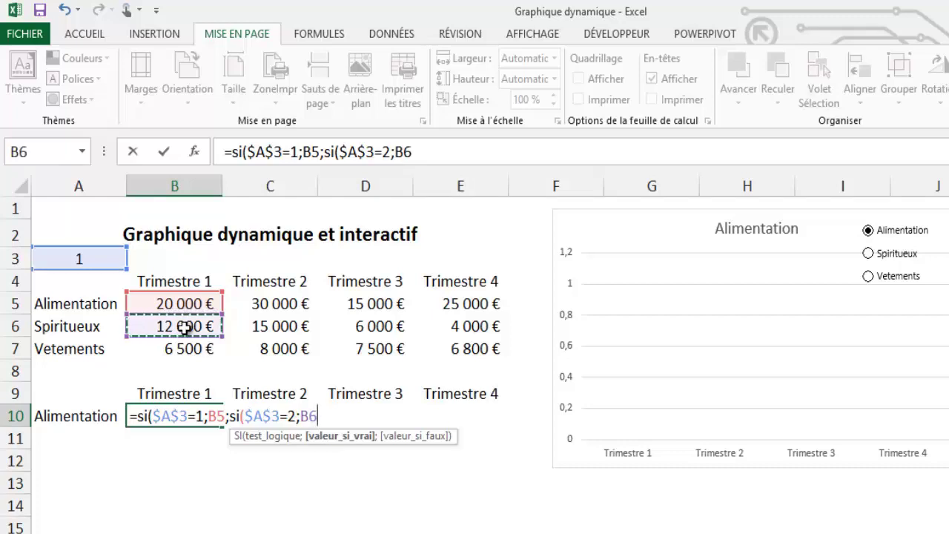
{"action": "type", "text": ";si"}
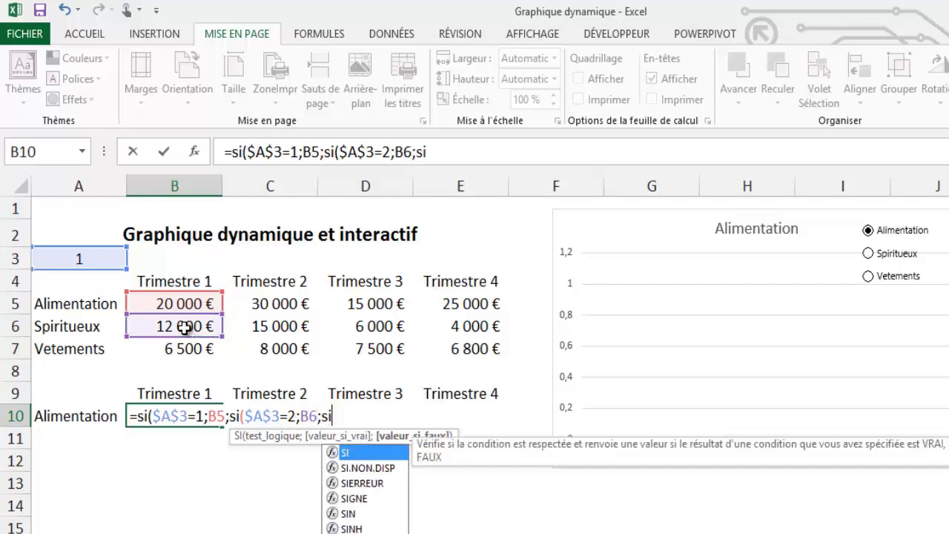
{"action": "type", "text": "("}
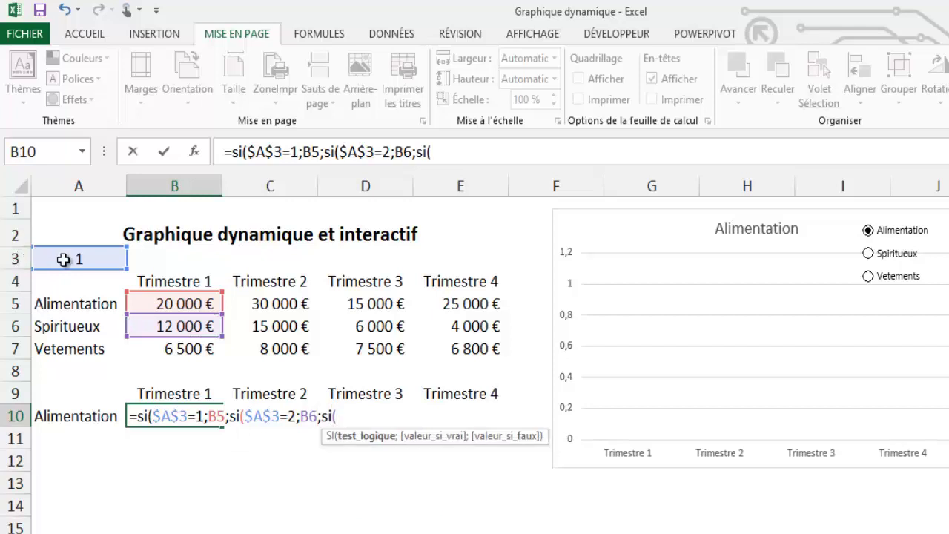
{"action": "left_click", "coordinate": [64, 259]}
{"action": "key", "text": "F4"}
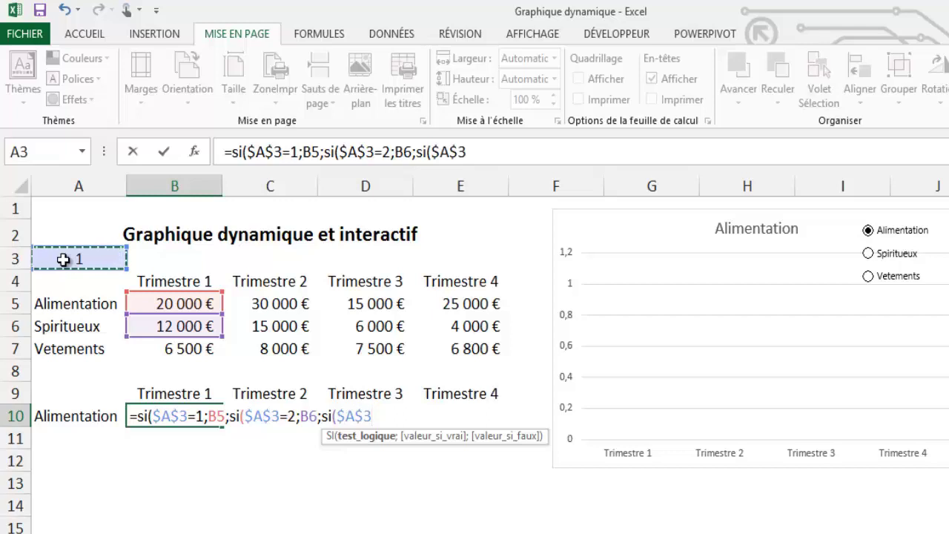
{"action": "type", "text": "=1"}
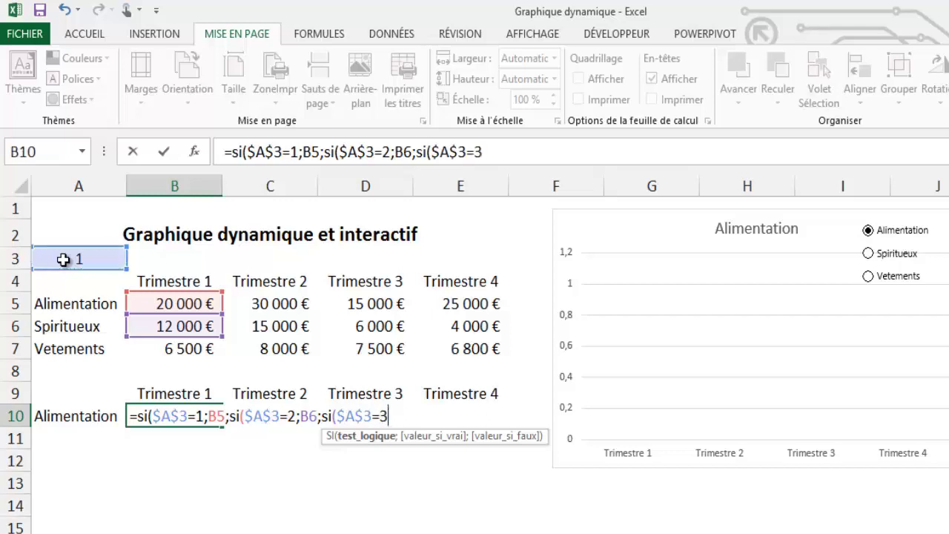
{"action": "type", "text": ";"}
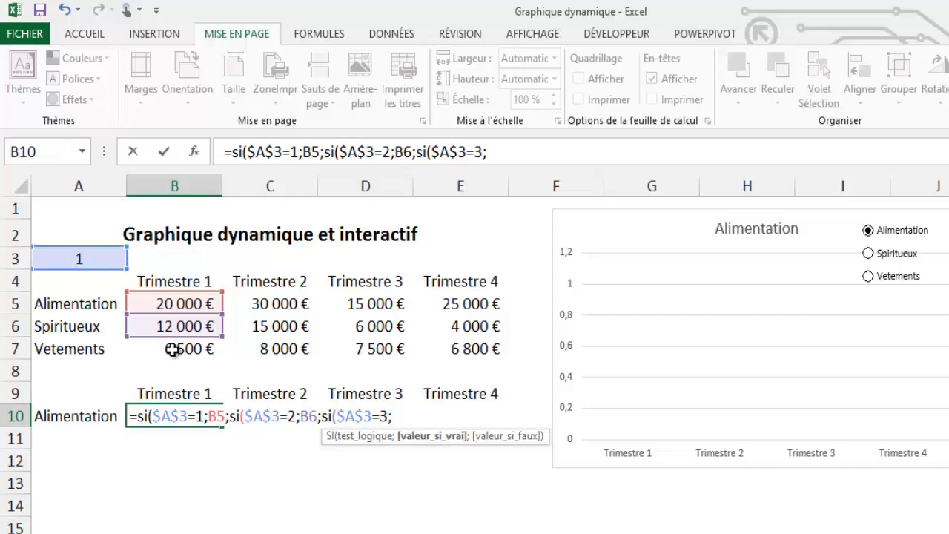
{"action": "left_click", "coordinate": [172, 350]}
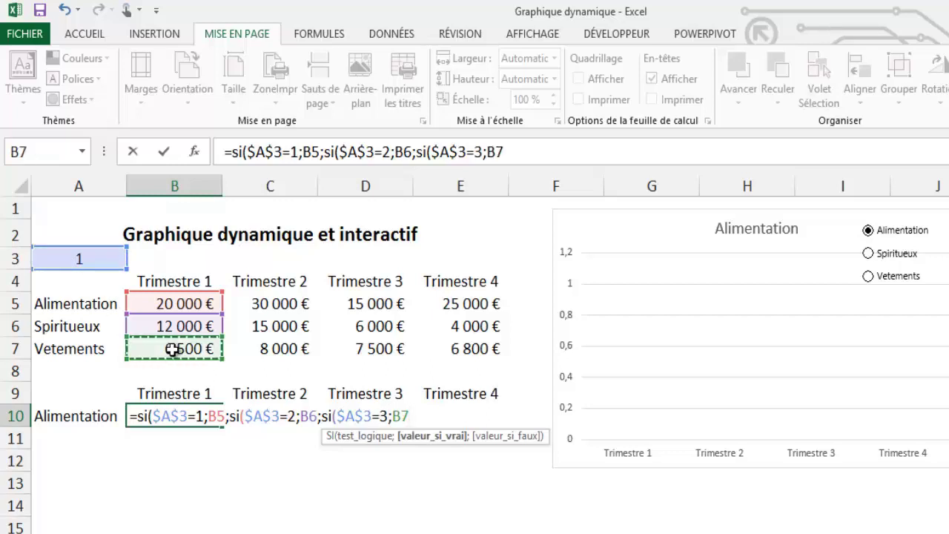
{"action": "type", "text": ")))"}
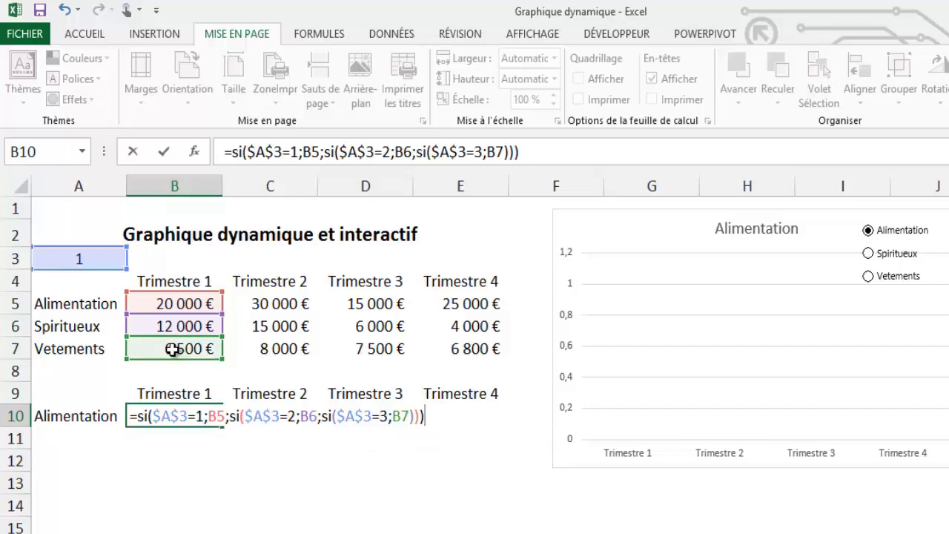
{"action": "key", "text": "Return"}
- Copy the B10 formula across C10:E10 so row 10 fills all four quarters
{"action": "key", "text": "Up"}
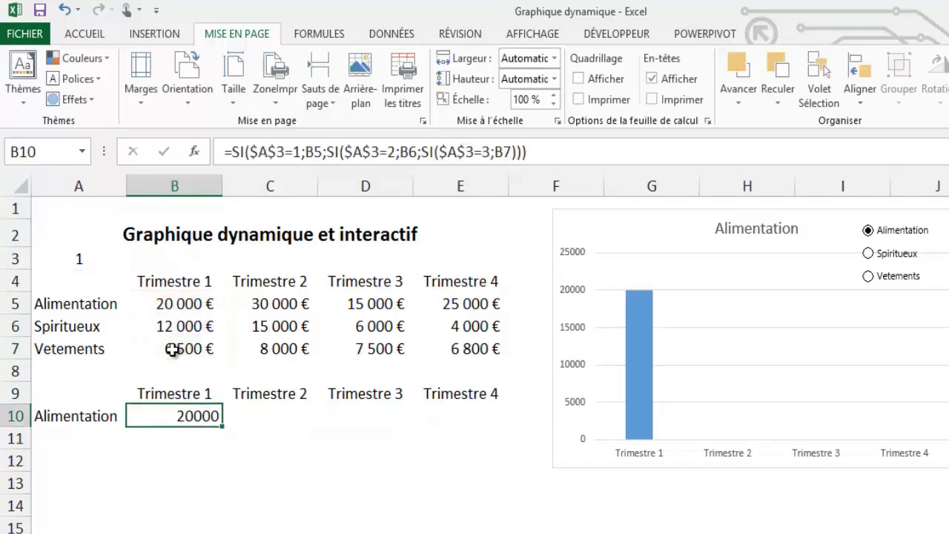
{"action": "key", "text": "ctrl+c"}
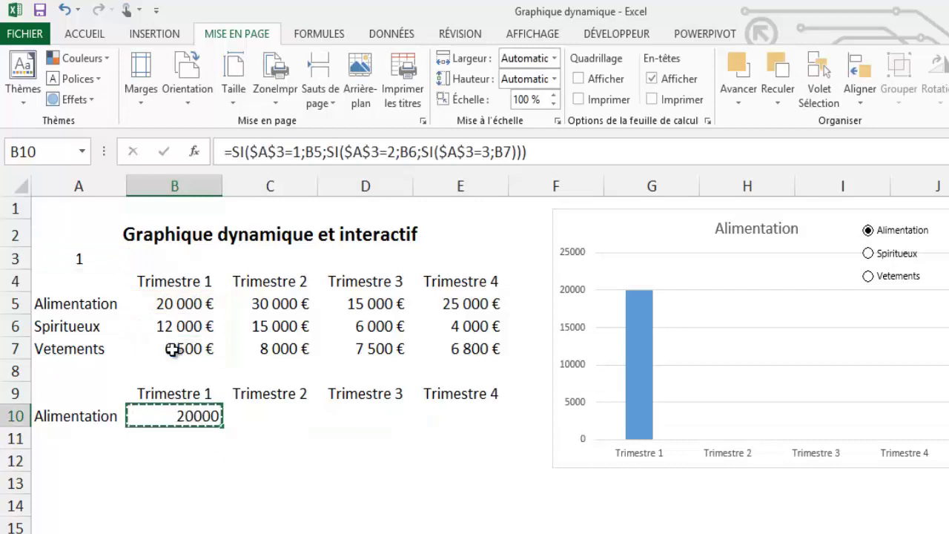
{"action": "key", "text": "shift+Right"}
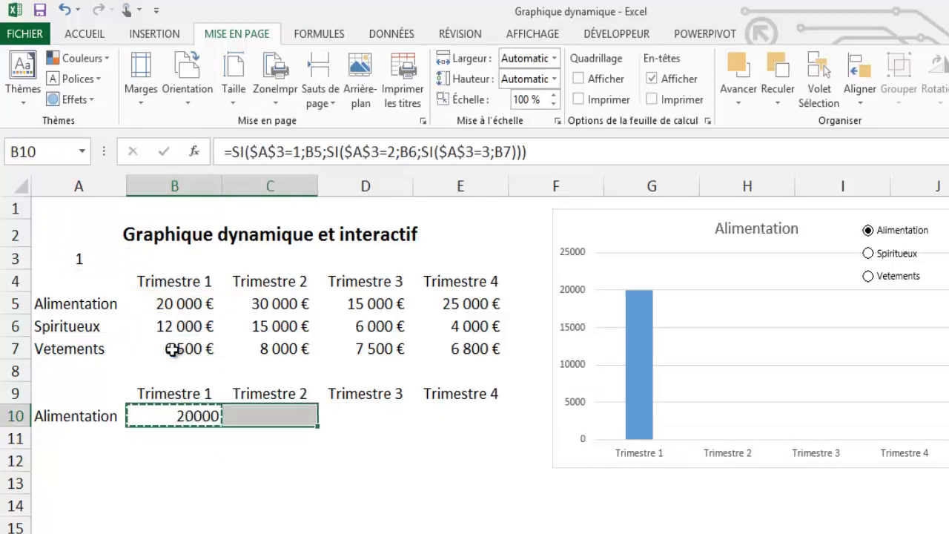
{"action": "key", "text": "Right"}
{"action": "key", "text": "shift+Right"}
{"action": "key", "text": "shift+Right"}
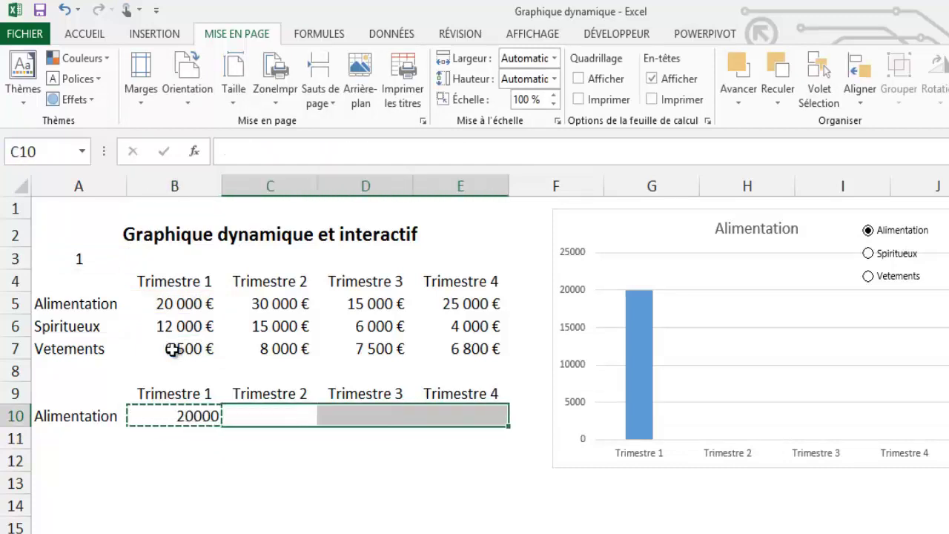
{"action": "key", "text": "ctrl+v"}
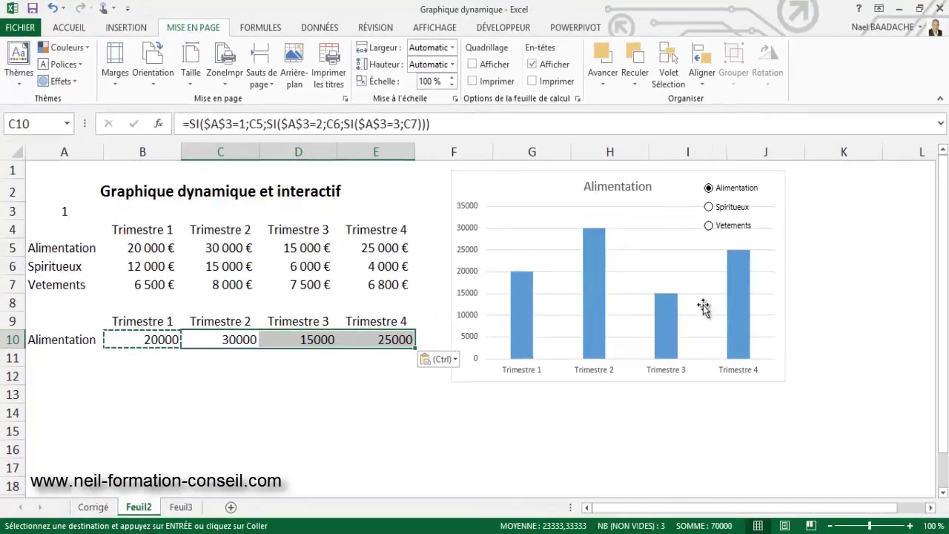
{"action": "left_click", "coordinate": [392, 418]}
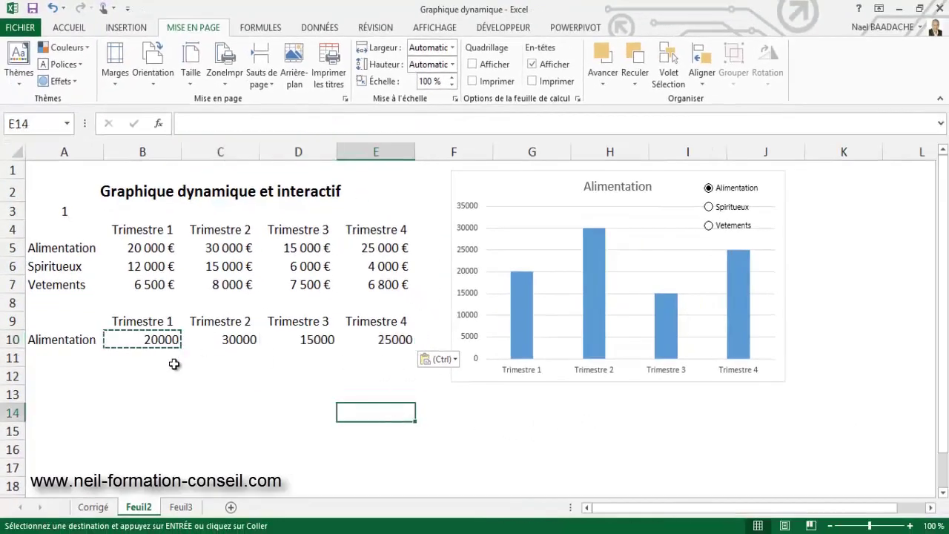
{"action": "key", "text": "Escape"}
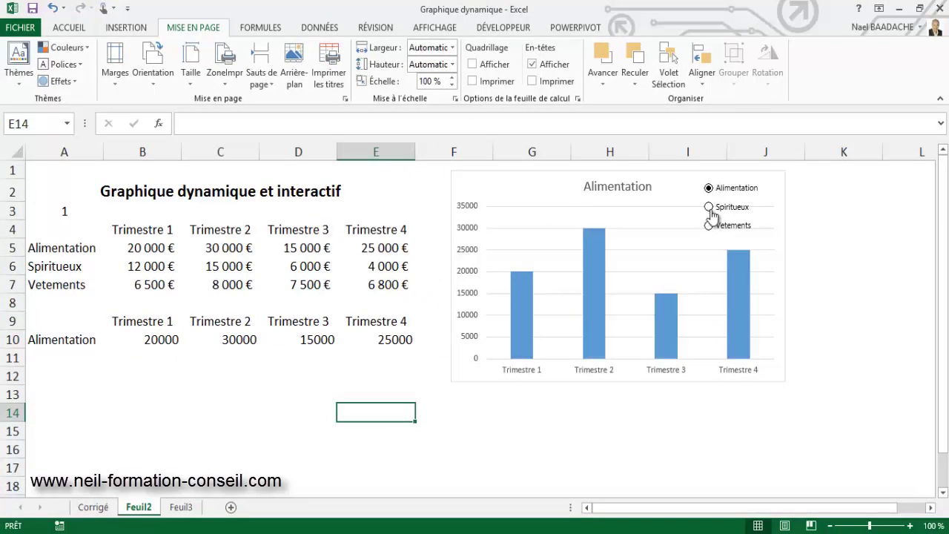
- Choose the Vetements option and enlarge the chart down and to the right
{"action": "left_click", "coordinate": [710, 210]}
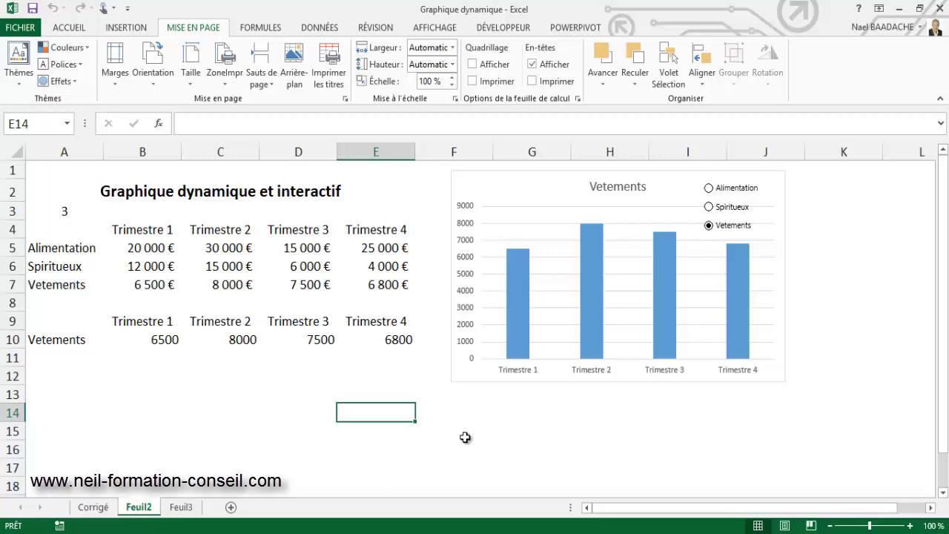
{"action": "left_click", "coordinate": [779, 378]}
{"action": "left_click_drag", "start_coordinate": [784, 381], "coordinate": [835, 430]}
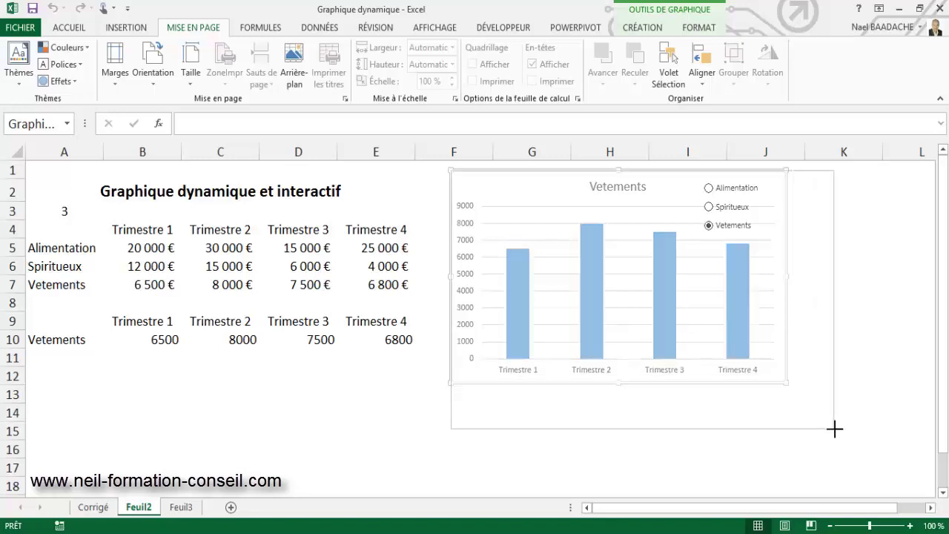
- Replace the chart title text with 'Ventes trimestrielles'
{"action": "left_click", "coordinate": [620, 190]}
{"action": "left_click", "coordinate": [616, 186]}
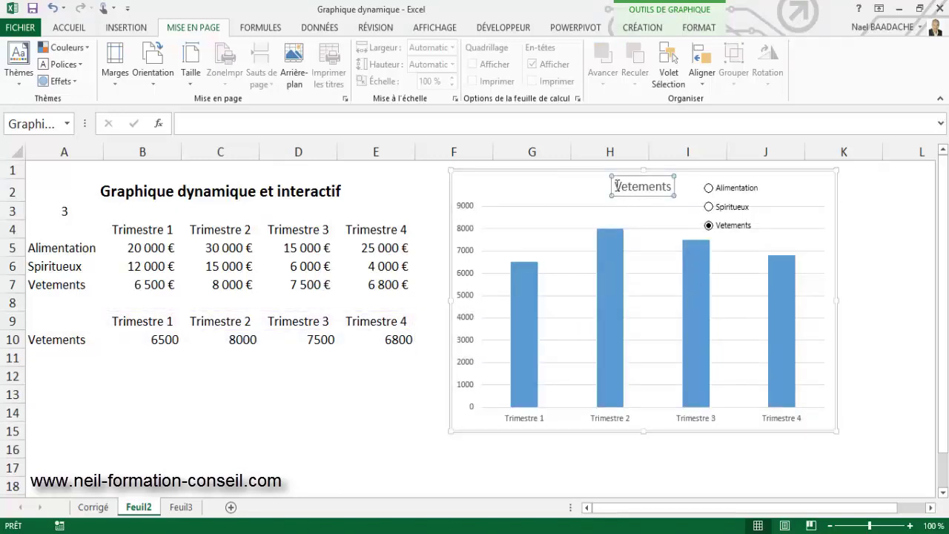
{"action": "double_click", "coordinate": [645, 186]}
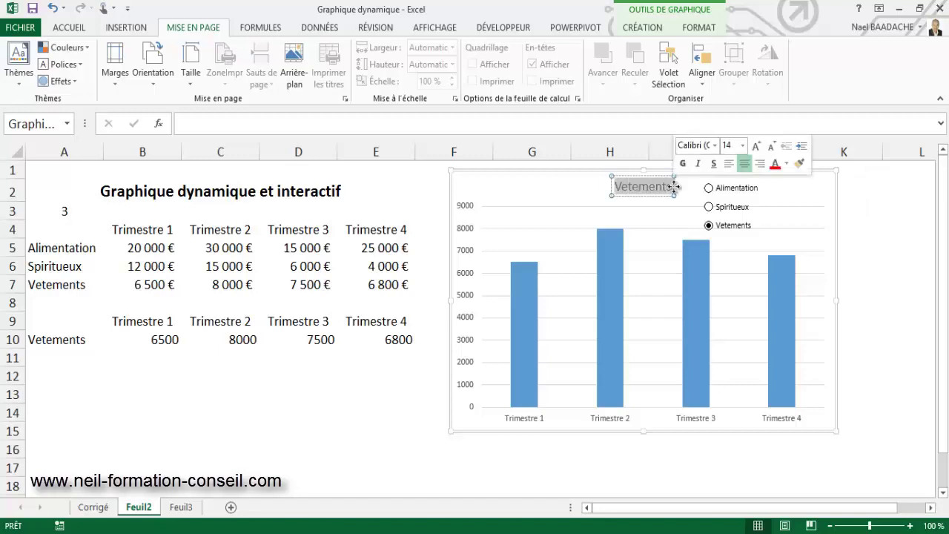
{"action": "key", "text": "BackSpace"}
{"action": "type", "text": "Ventes"}
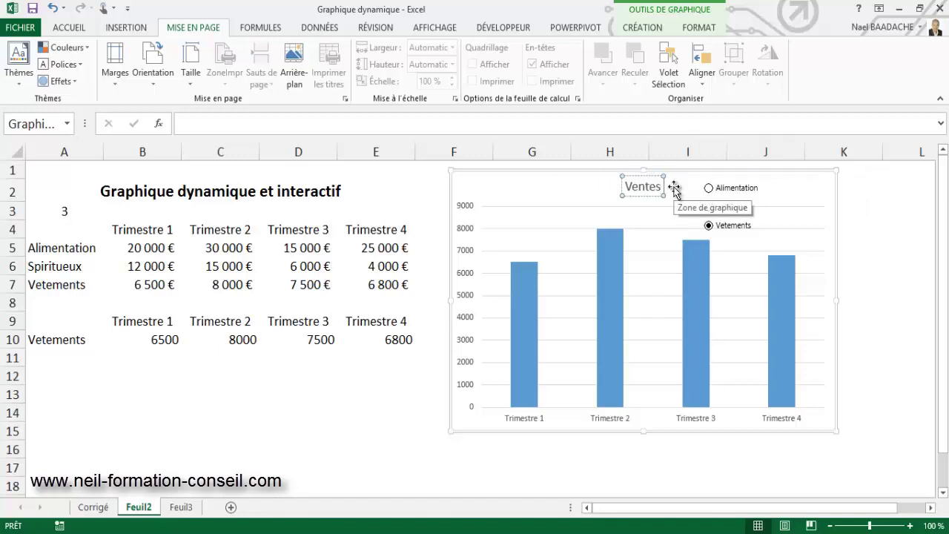
{"action": "type", "text": " trimestri"}
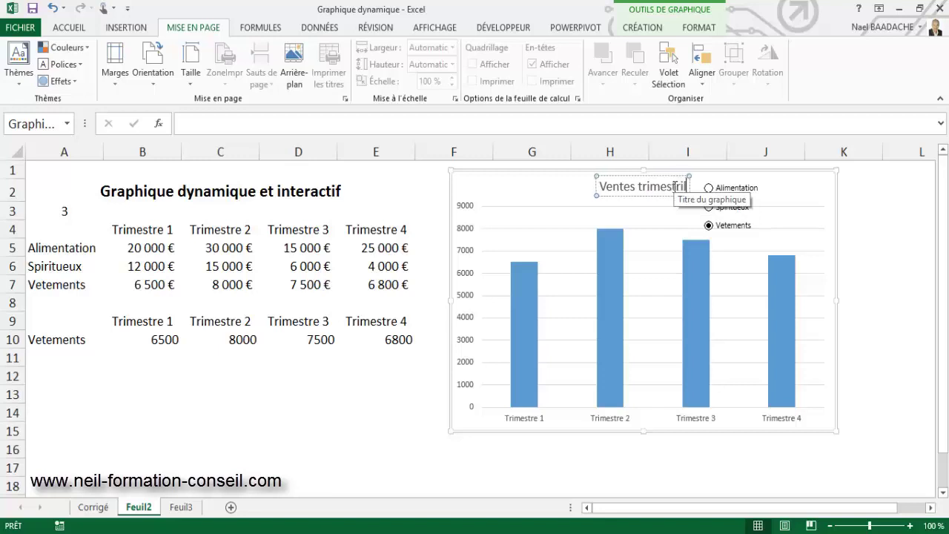
{"action": "type", "text": "elles"}
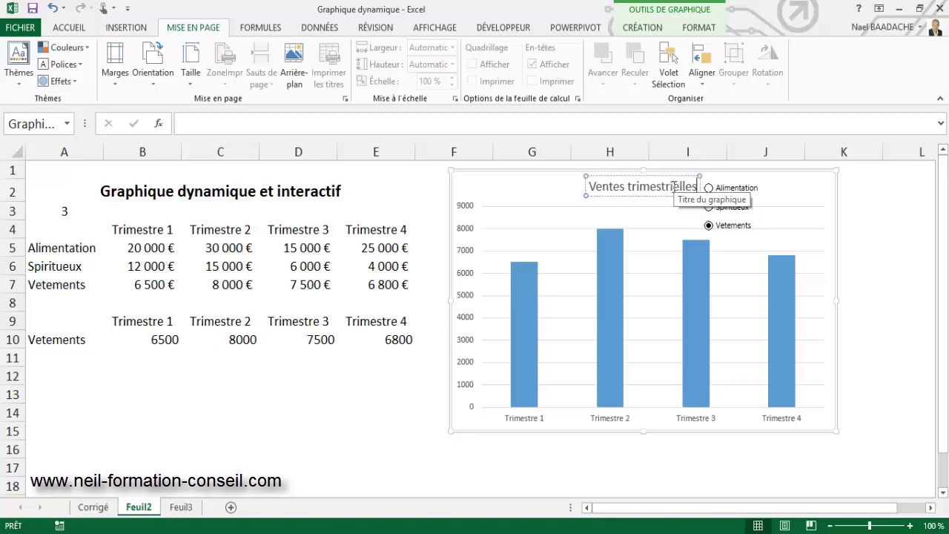
{"action": "left_click", "coordinate": [594, 176]}
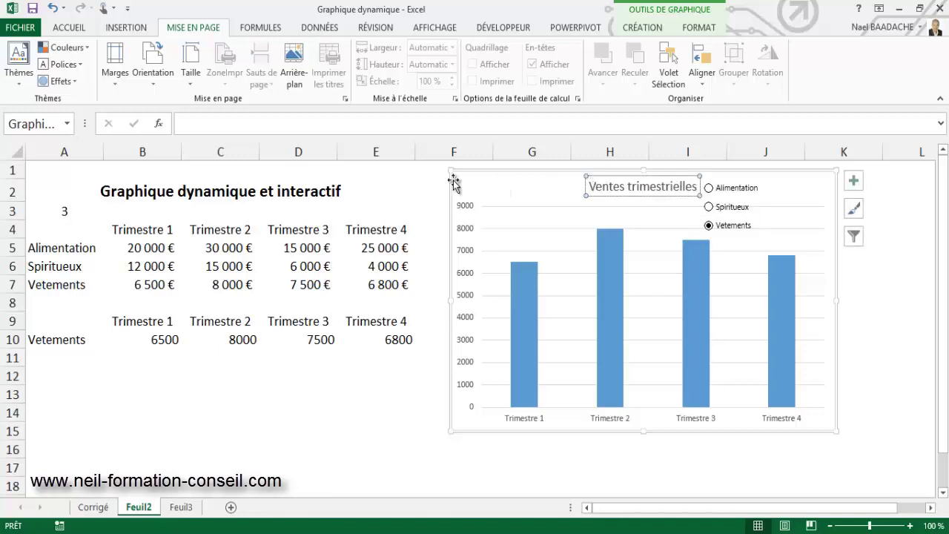
- Make the title bold and move it left of the category option buttons
{"action": "left_click", "coordinate": [67, 28]}
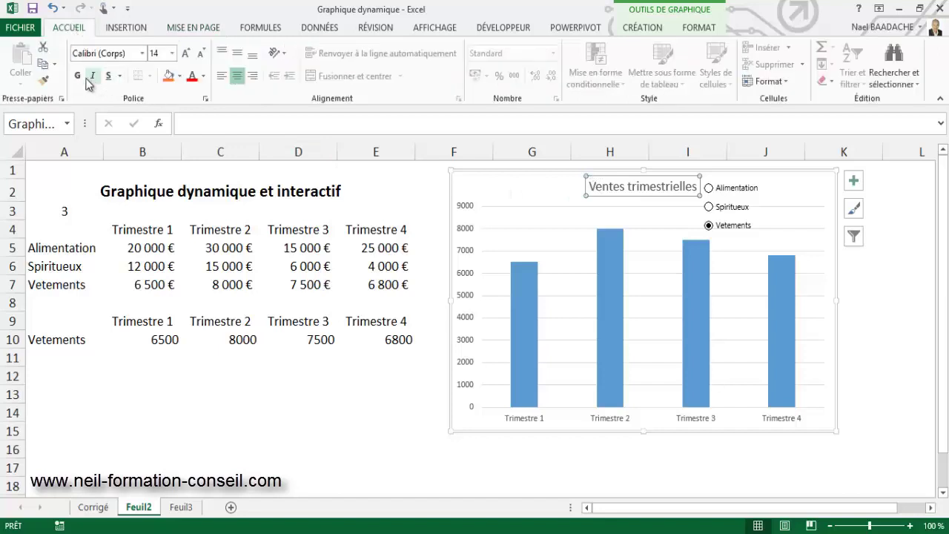
{"action": "left_click", "coordinate": [77, 76]}
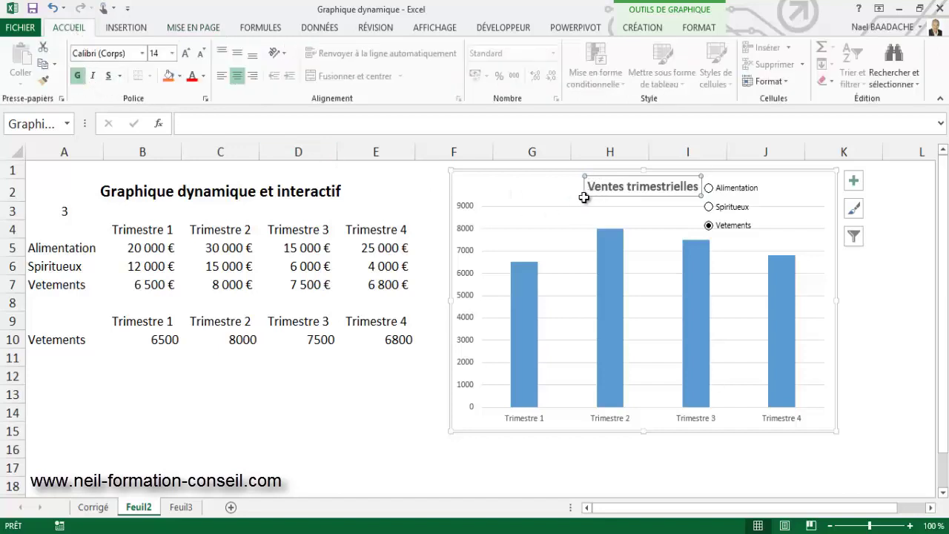
{"action": "left_click_drag", "start_coordinate": [604, 175], "coordinate": [553, 174]}
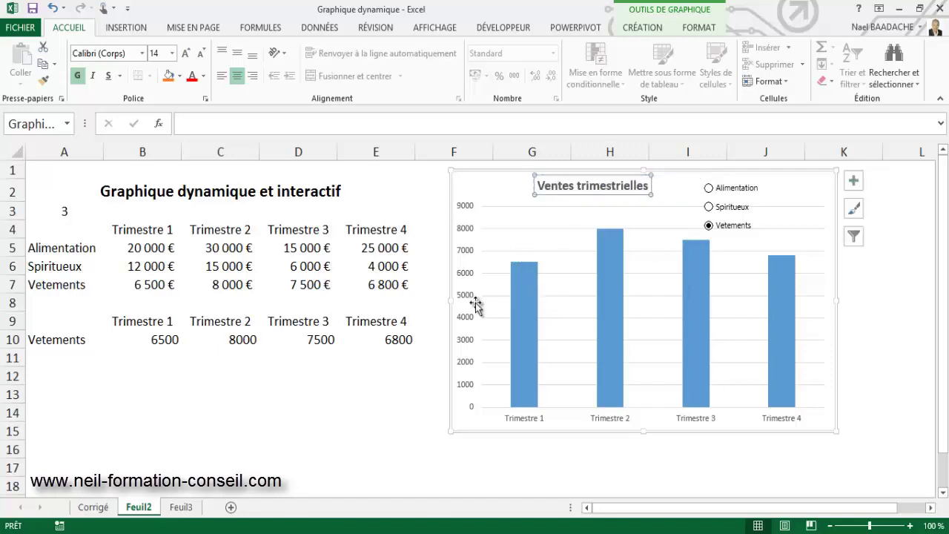
{"action": "left_click", "coordinate": [900, 378]}
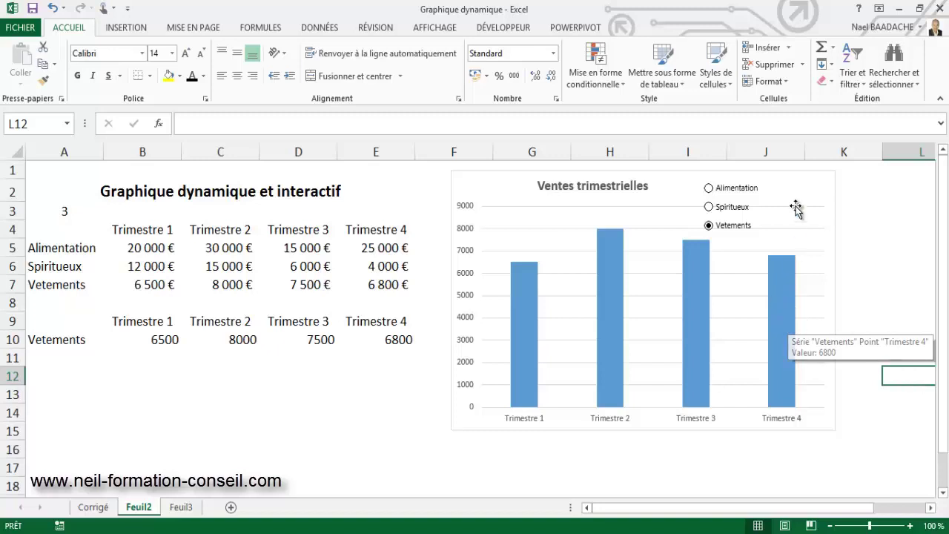
- Add Étiquettes de données to the columns, showing 6500, 8000, 7500 and 6800
{"action": "left_click", "coordinate": [793, 174]}
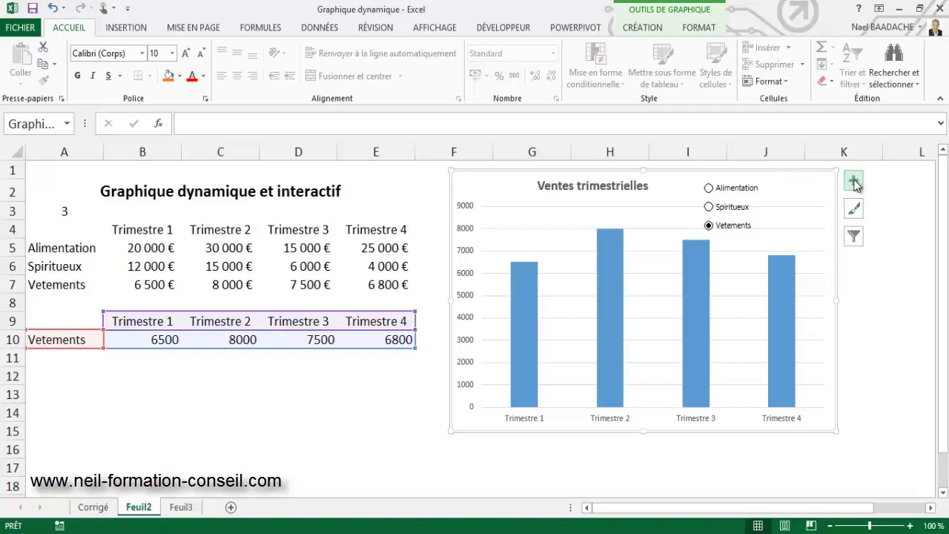
{"action": "left_click", "coordinate": [854, 182]}
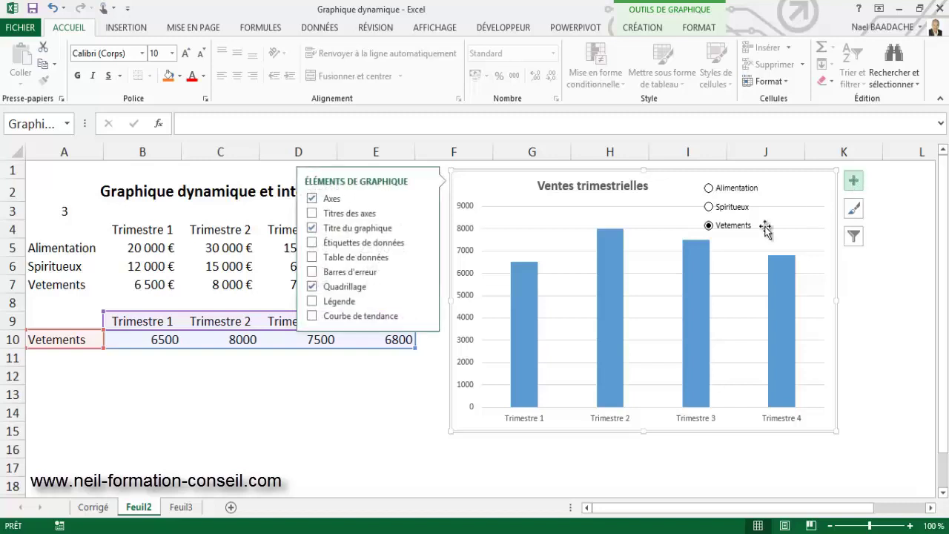
{"action": "left_click", "coordinate": [316, 244]}
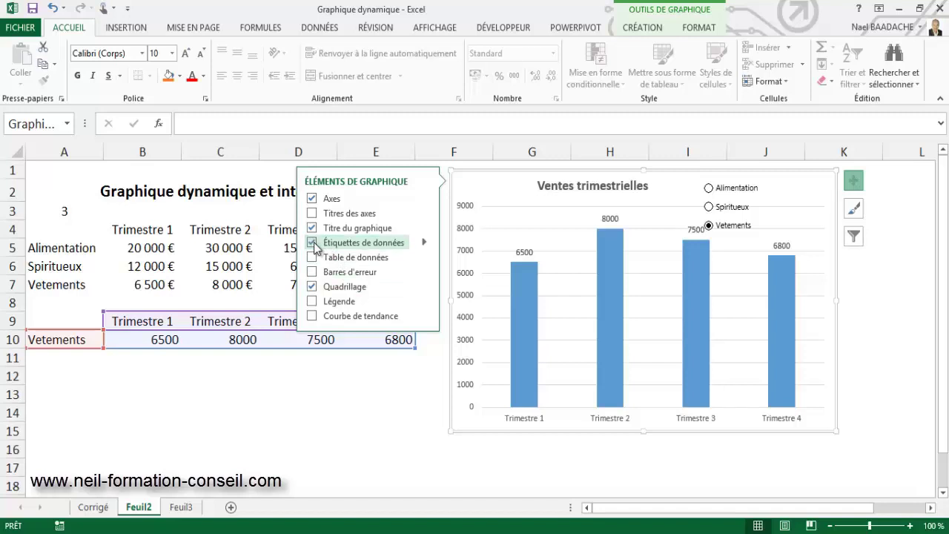
{"action": "left_click", "coordinate": [363, 413]}
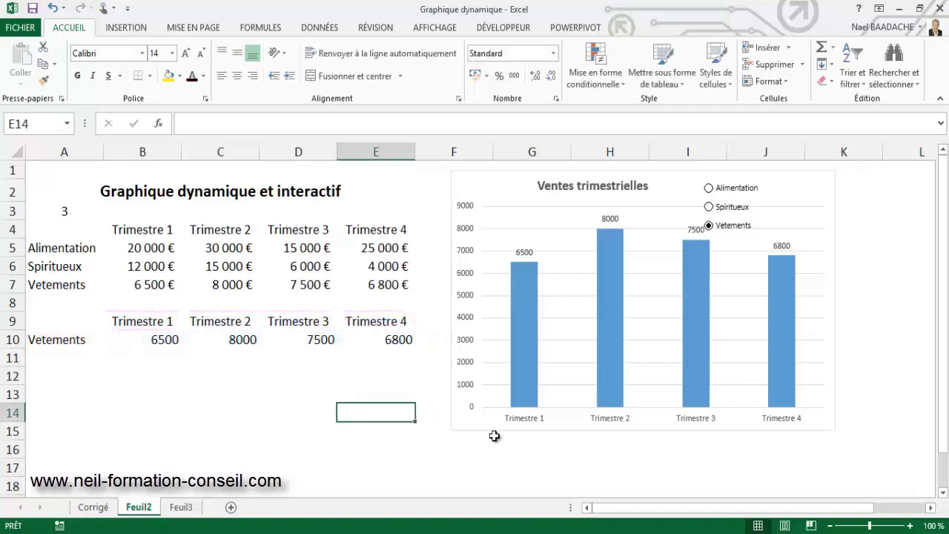
{"action": "left_click", "coordinate": [607, 178]}
{"action": "left_click", "coordinate": [683, 173]}
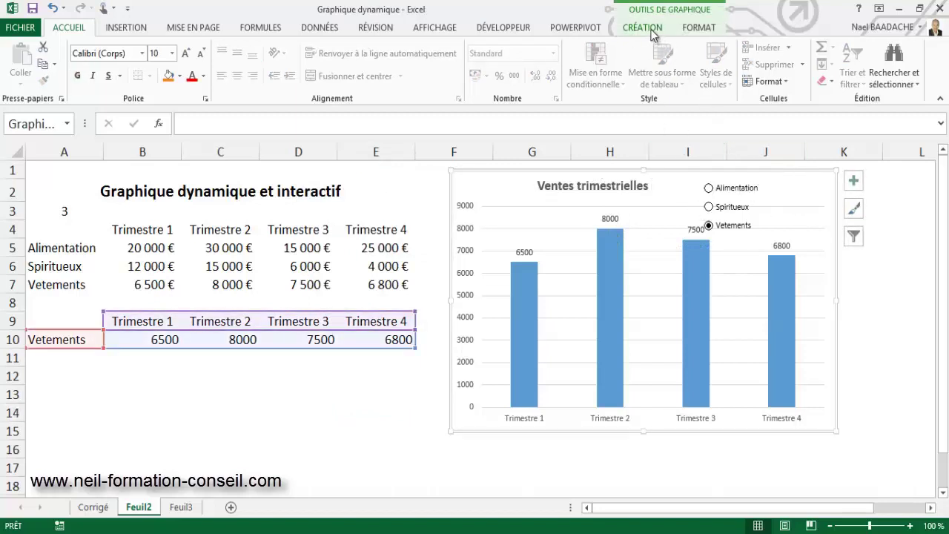
- Apply quick layout Mise en forme 10 to the chart
{"action": "left_click", "coordinate": [642, 28]}
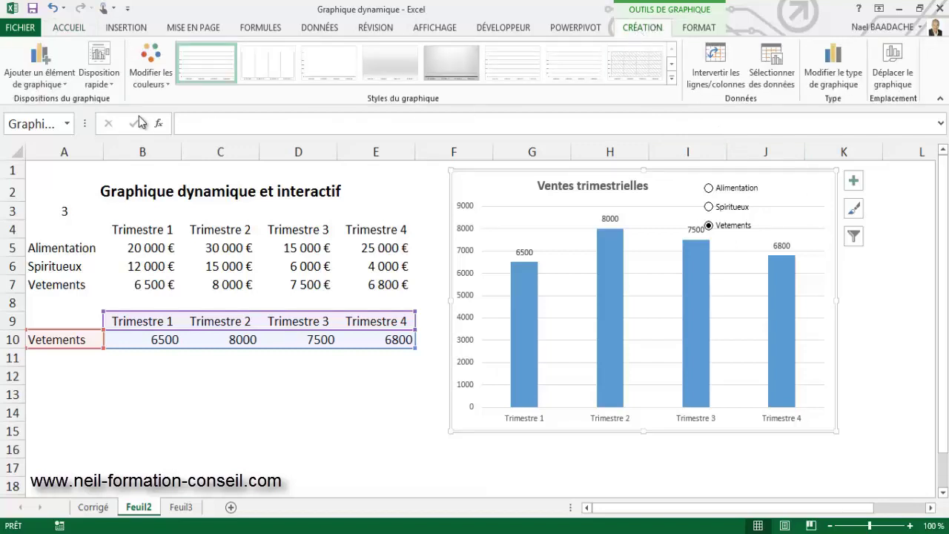
{"action": "left_click", "coordinate": [112, 85]}
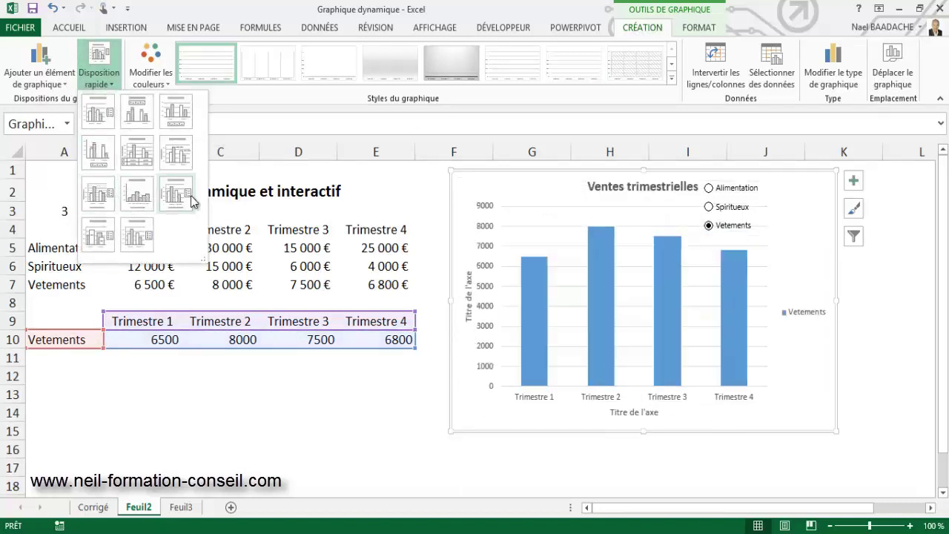
{"action": "left_click", "coordinate": [105, 237]}
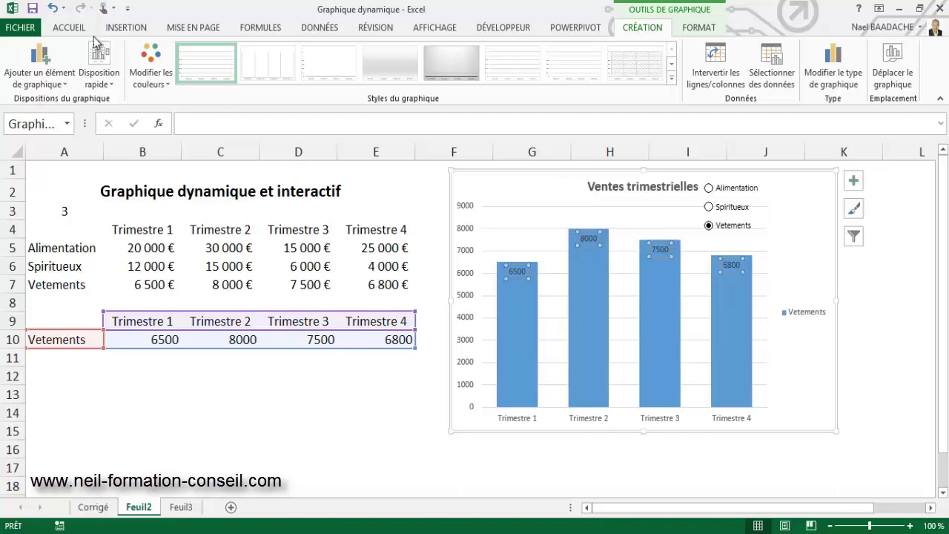
{"action": "left_click", "coordinate": [70, 30]}
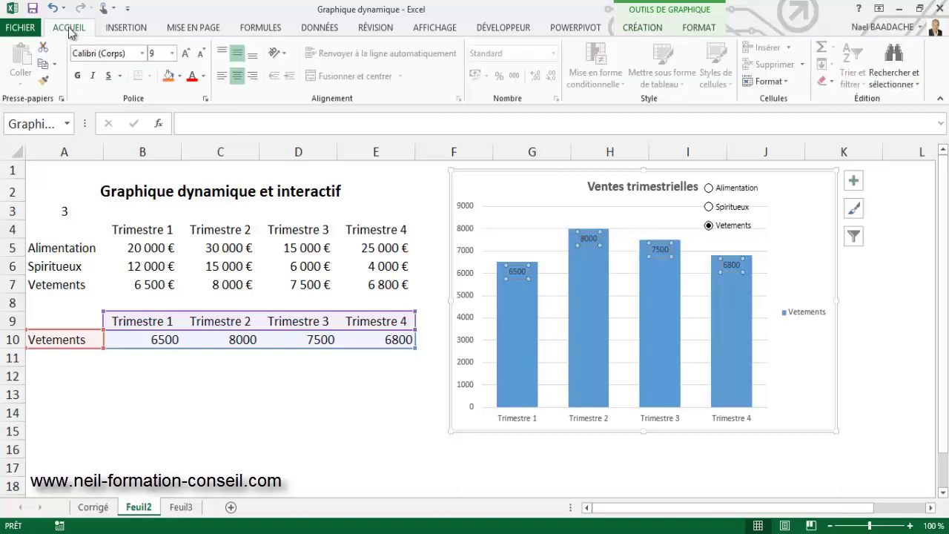
- Make the data labels red at size 14, then switch the chart to Alimentation
{"action": "left_click", "coordinate": [192, 72]}
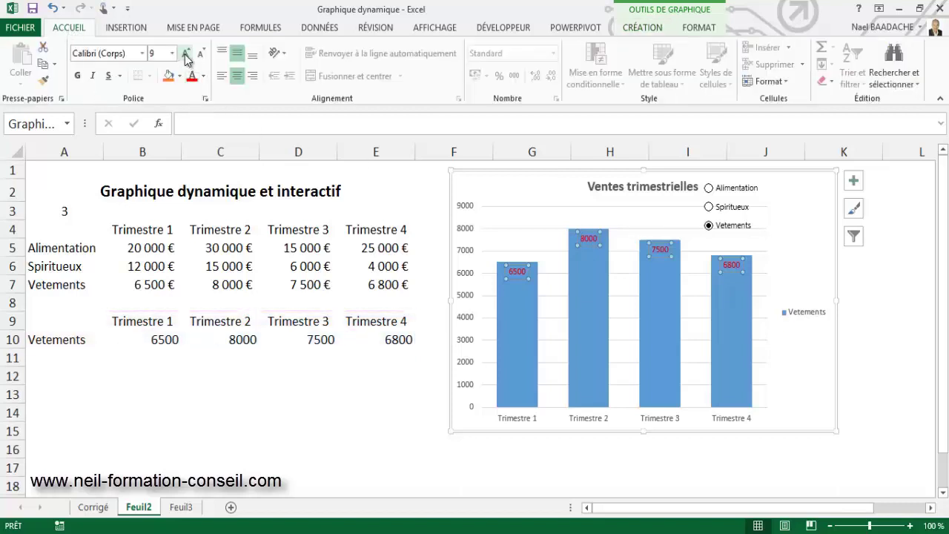
{"action": "left_click", "coordinate": [186, 60]}
{"action": "left_click", "coordinate": [186, 59]}
{"action": "left_click", "coordinate": [186, 60]}
{"action": "left_click", "coordinate": [186, 60]}
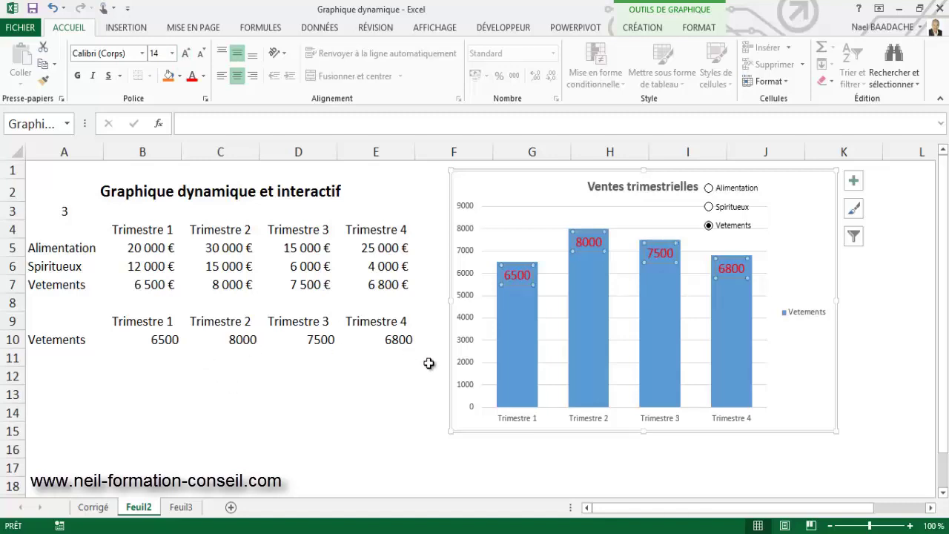
{"action": "left_click", "coordinate": [709, 188]}
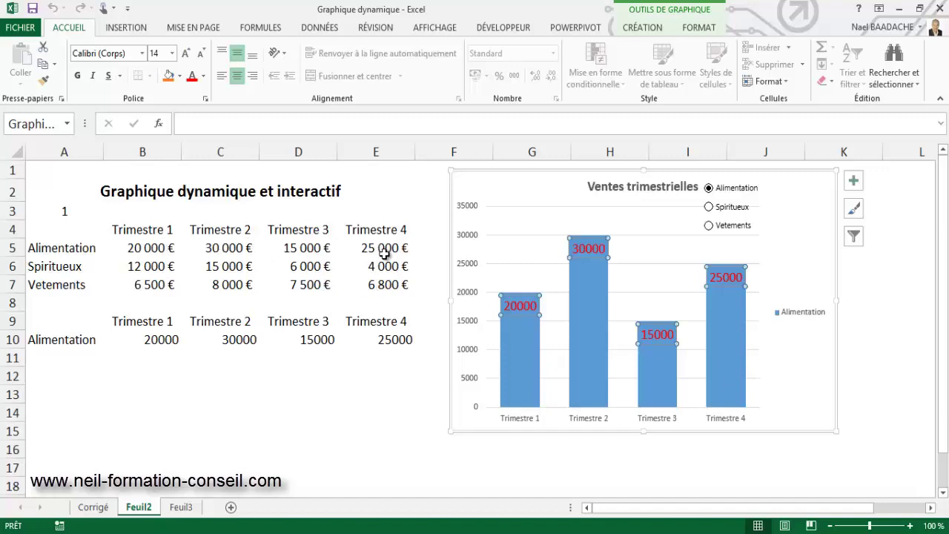
- Set the vertical axis Maximum to 30000 in Mise en forme de l'axe
{"action": "left_click", "coordinate": [468, 213]}
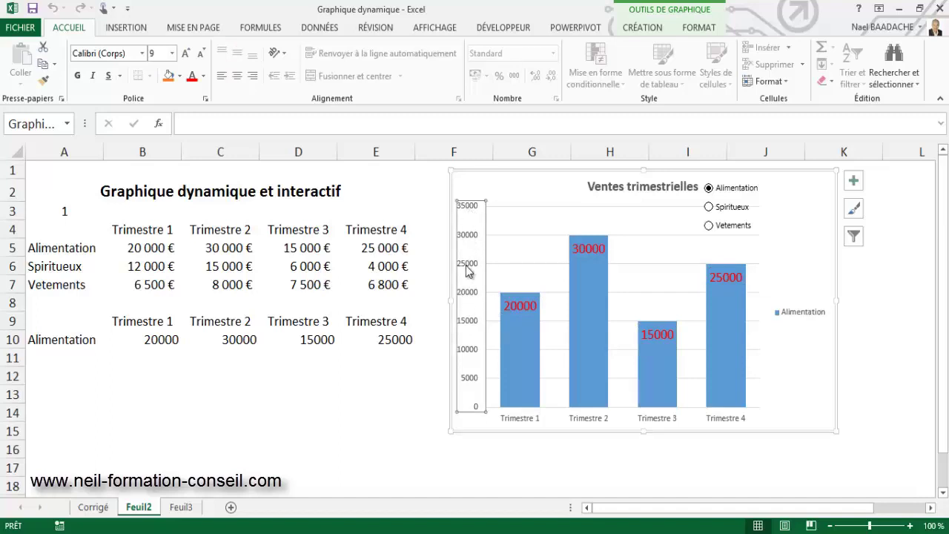
{"action": "right_click", "coordinate": [470, 214]}
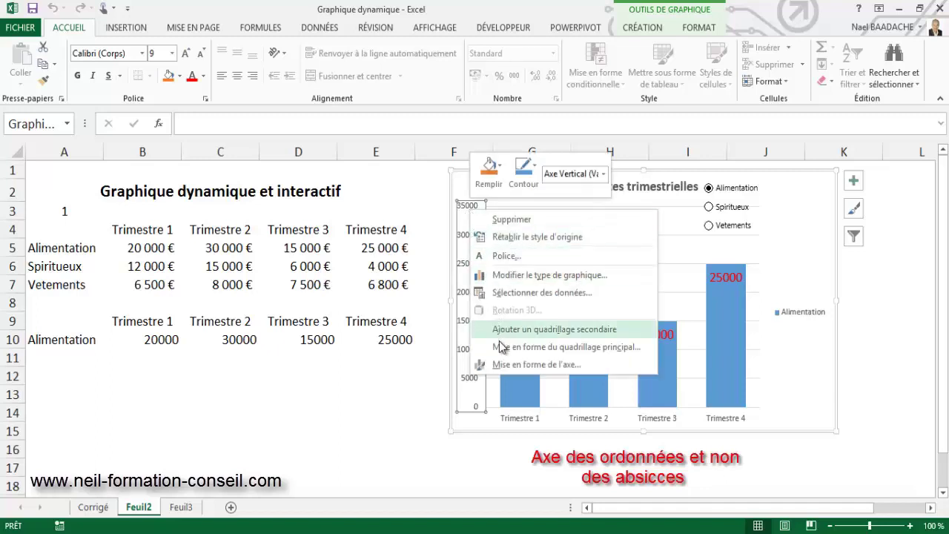
{"action": "left_click", "coordinate": [504, 366]}
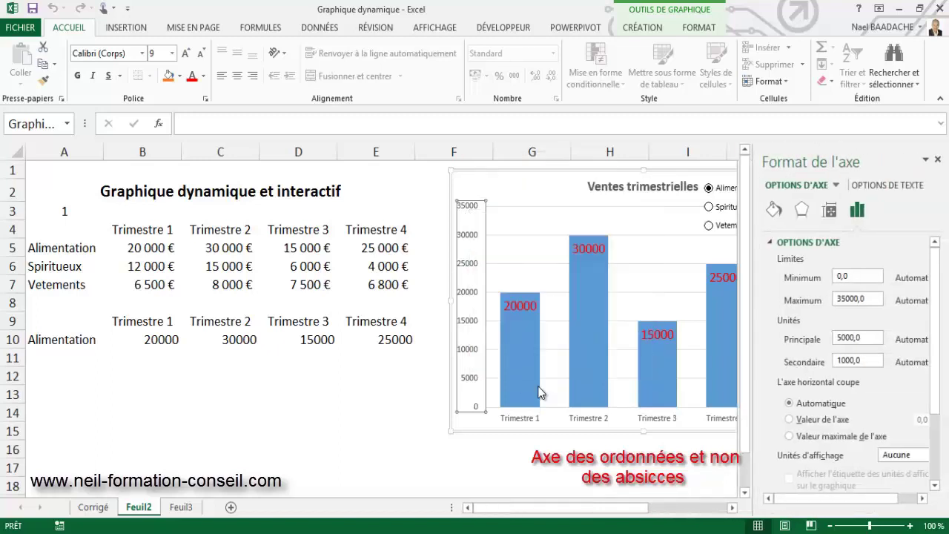
{"action": "left_click_drag", "start_coordinate": [868, 298], "coordinate": [788, 295]}
{"action": "type", "text": "30000"}
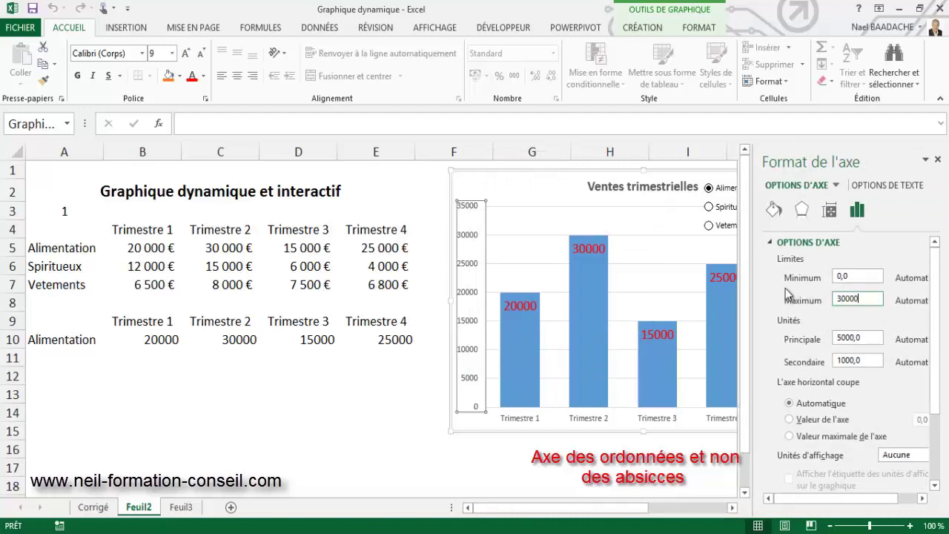
{"action": "left_click", "coordinate": [347, 412]}
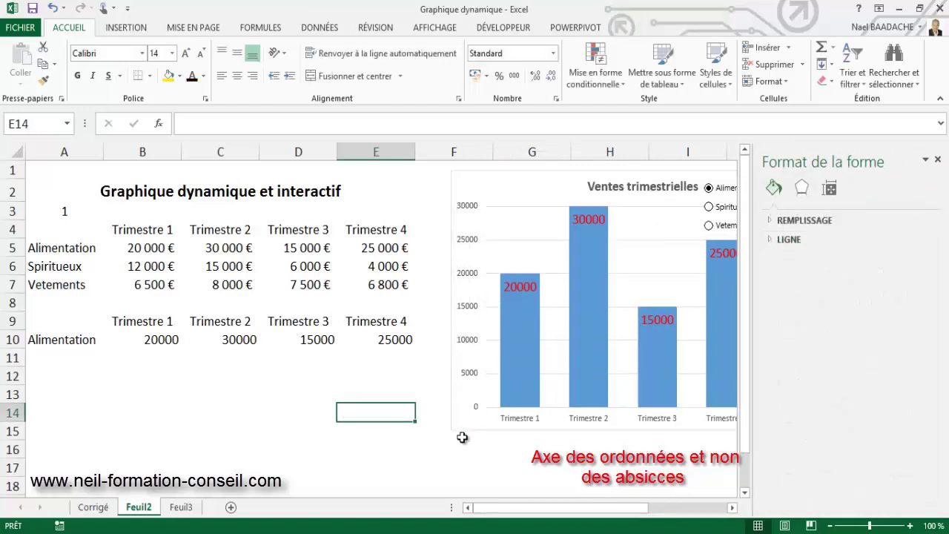
{"action": "left_click", "coordinate": [937, 162]}
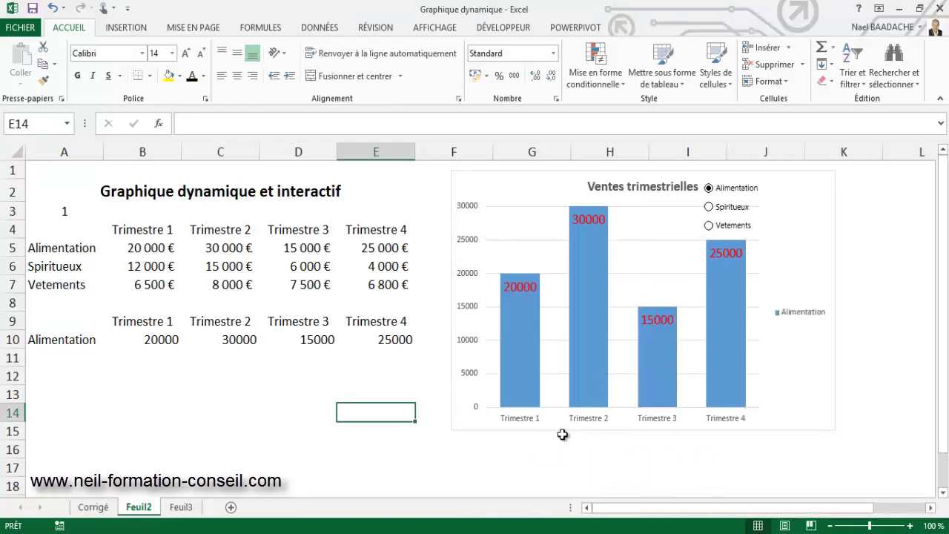
- Apply chart Style 4 with gradient shading and white labels, and enlarge the chart
{"action": "left_click", "coordinate": [815, 195]}
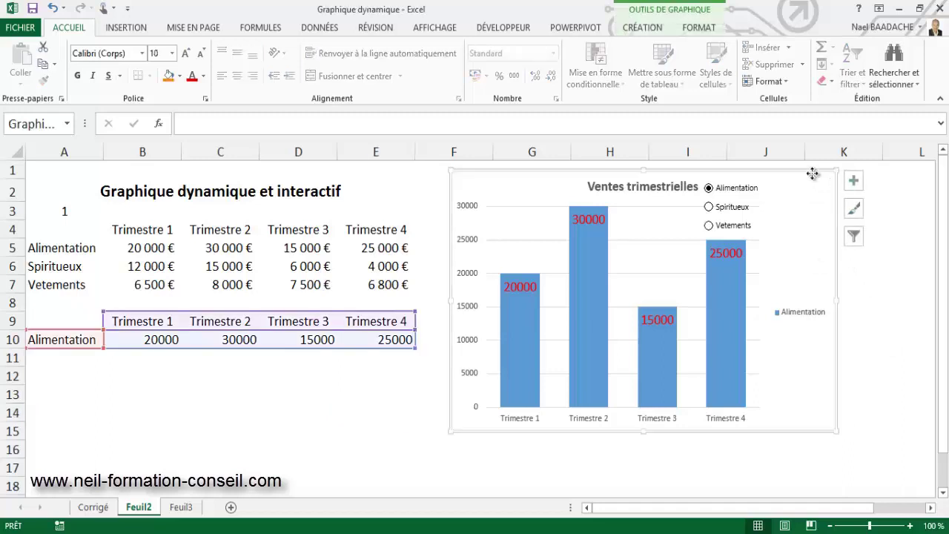
{"action": "left_click", "coordinate": [655, 30]}
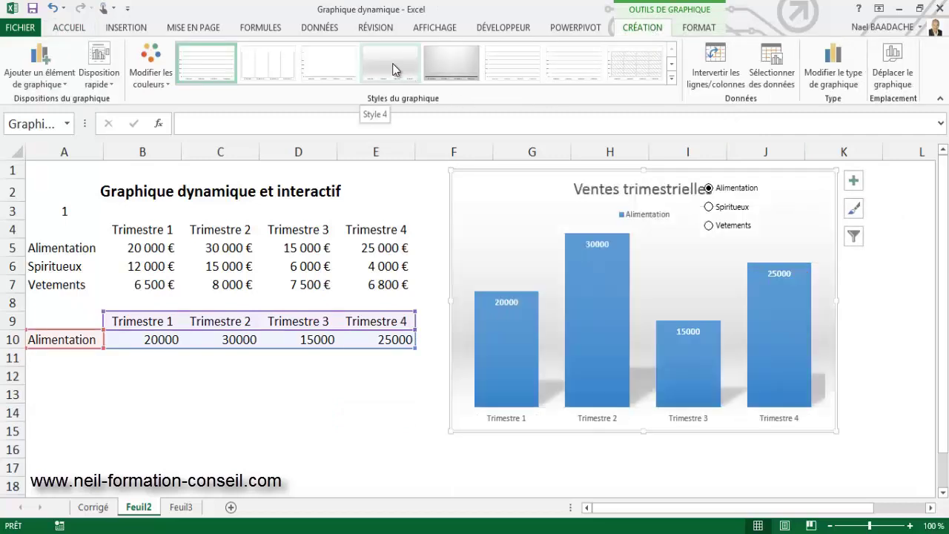
{"action": "left_click", "coordinate": [392, 63]}
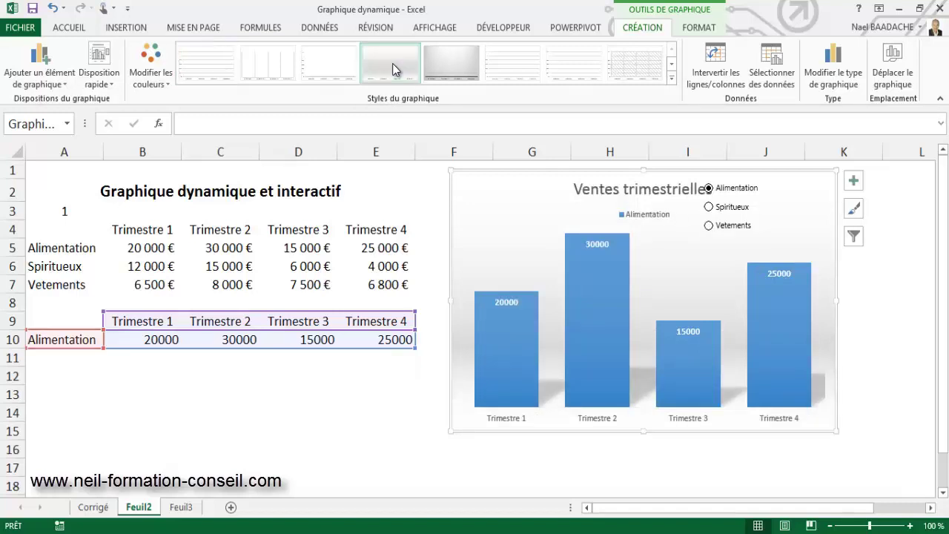
{"action": "left_click", "coordinate": [372, 429]}
{"action": "left_click", "coordinate": [829, 432]}
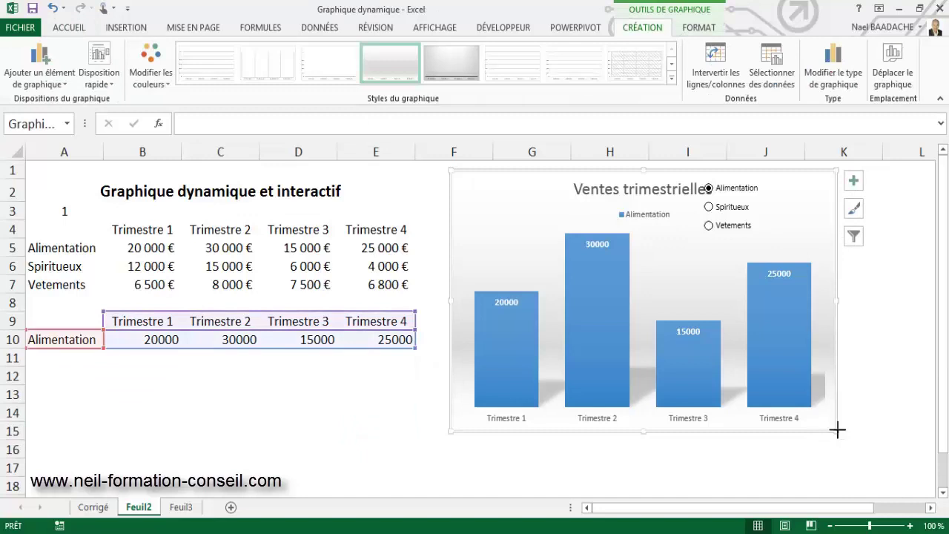
{"action": "left_click_drag", "start_coordinate": [837, 429], "coordinate": [860, 460]}
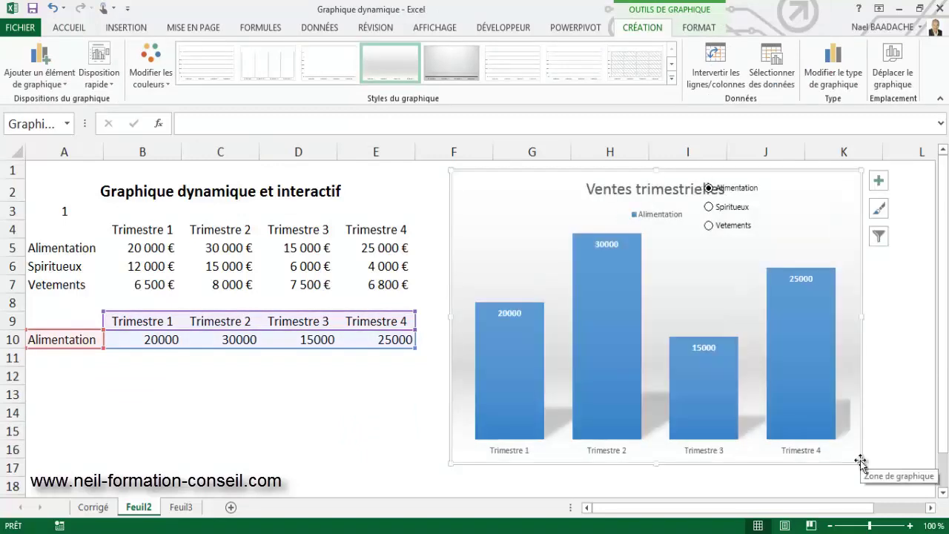
- Delete the chart legend and move the title to the chart's top-left
{"action": "left_click", "coordinate": [661, 217]}
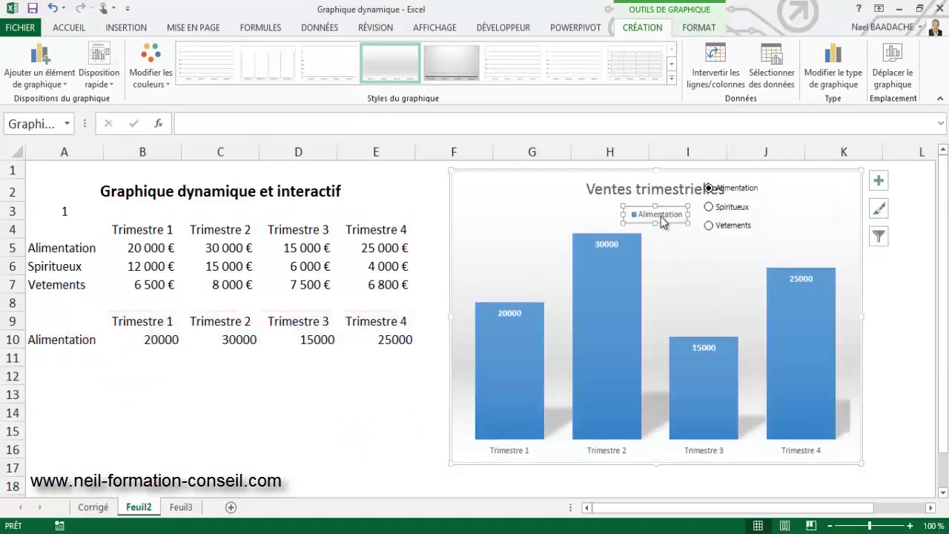
{"action": "key", "text": "Delete"}
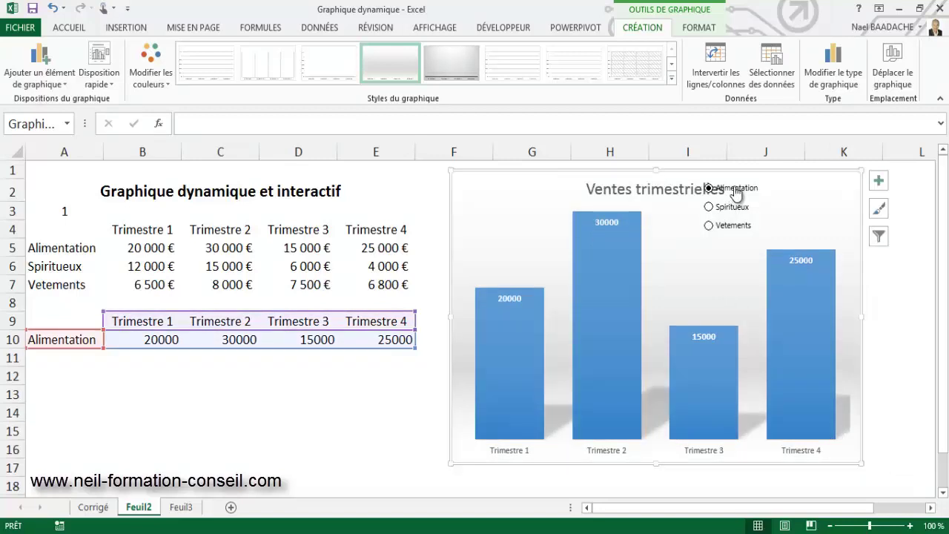
{"action": "left_click", "coordinate": [666, 191]}
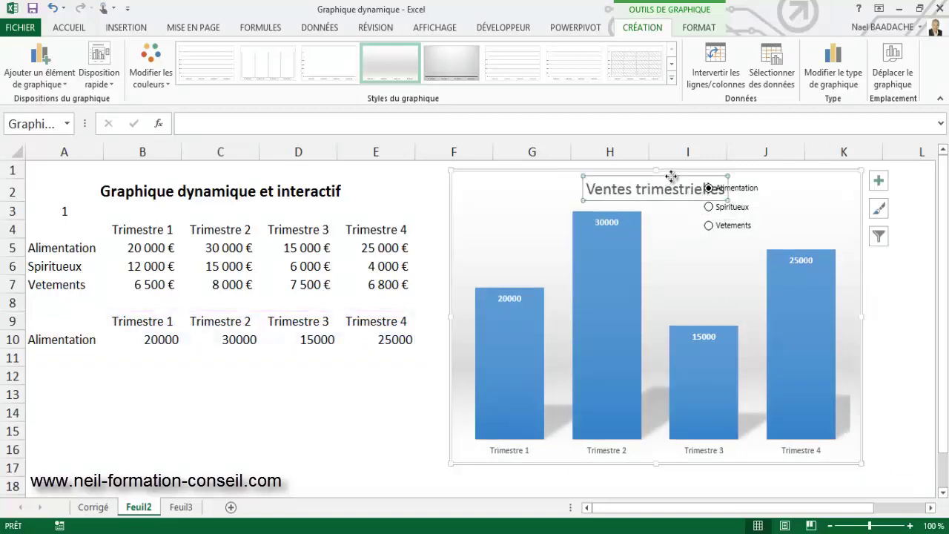
{"action": "left_click_drag", "start_coordinate": [671, 176], "coordinate": [565, 179]}
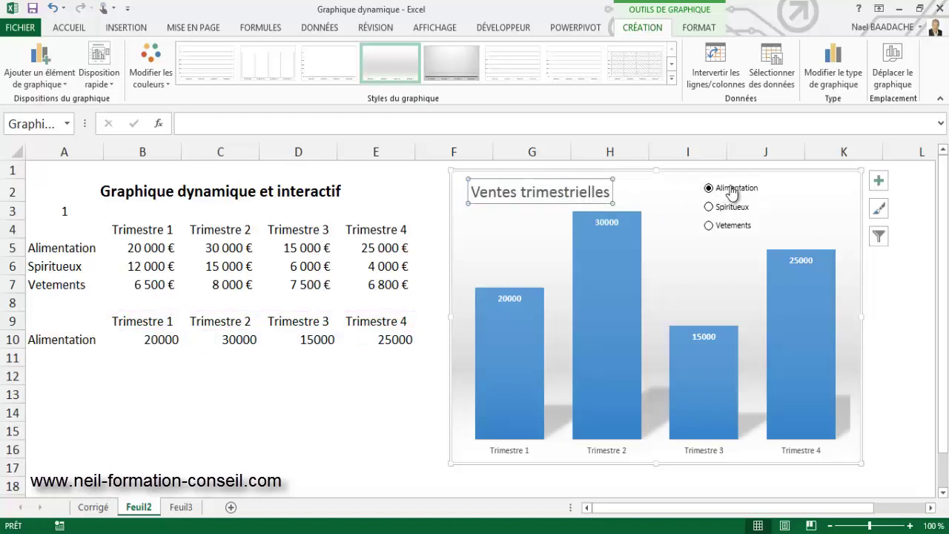
- Test the Vetements, Spiritueux and Alimentation option buttons, ending on Alimentation
{"action": "left_click", "coordinate": [731, 189], "text": "ctrl"}
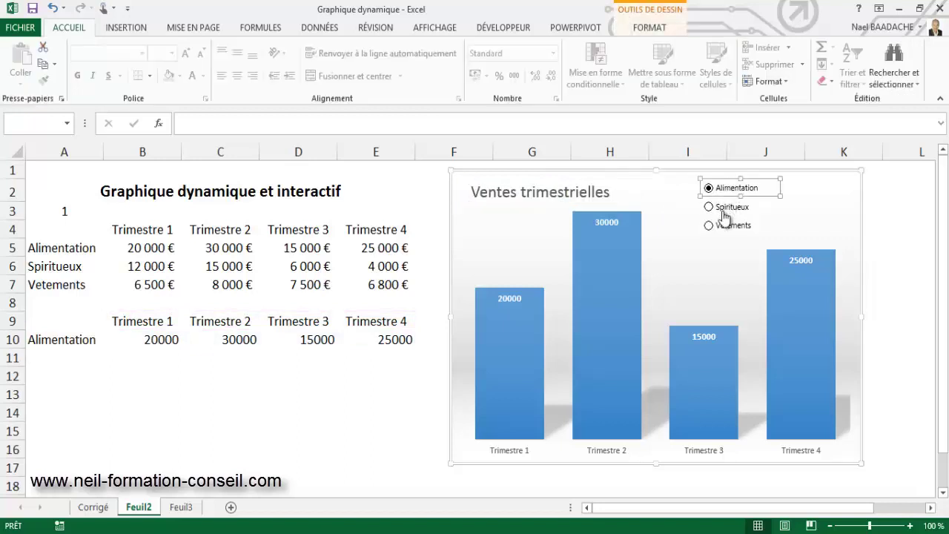
{"action": "left_click", "coordinate": [722, 208], "text": "ctrl"}
{"action": "left_click", "coordinate": [720, 226], "text": "ctrl"}
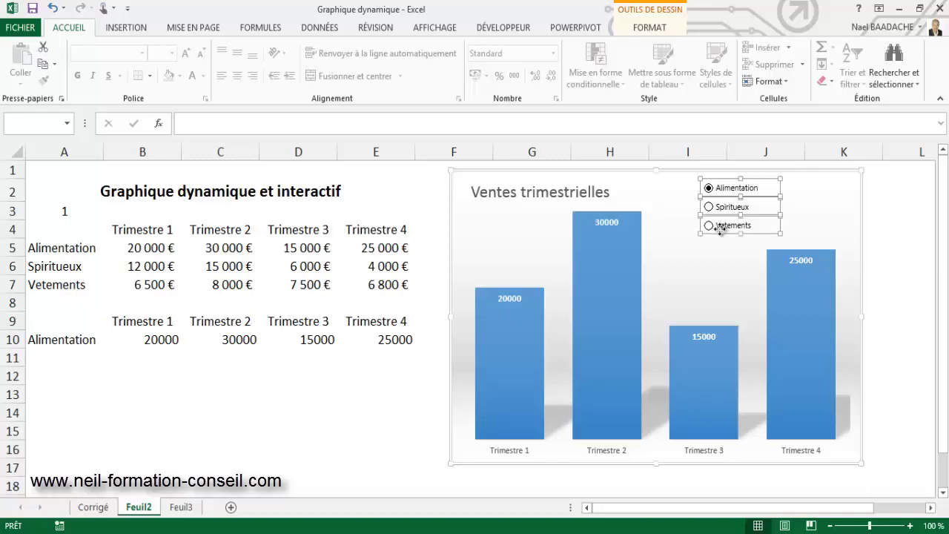
{"action": "left_click", "coordinate": [767, 235]}
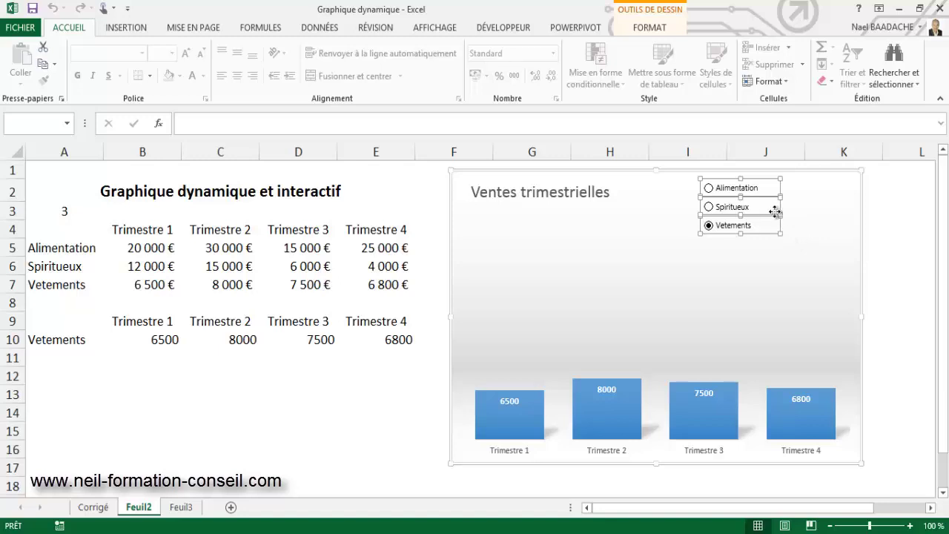
{"action": "left_click", "coordinate": [764, 207]}
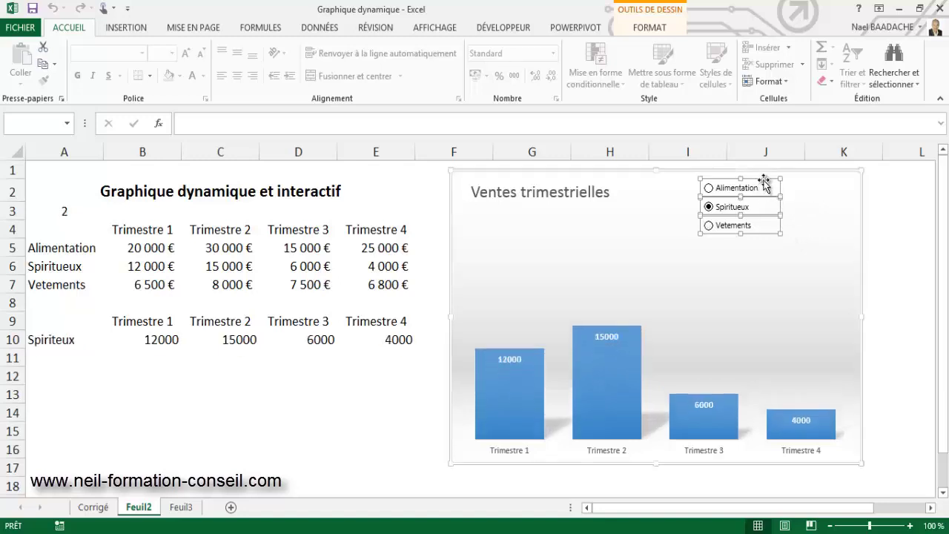
{"action": "left_click", "coordinate": [777, 186]}
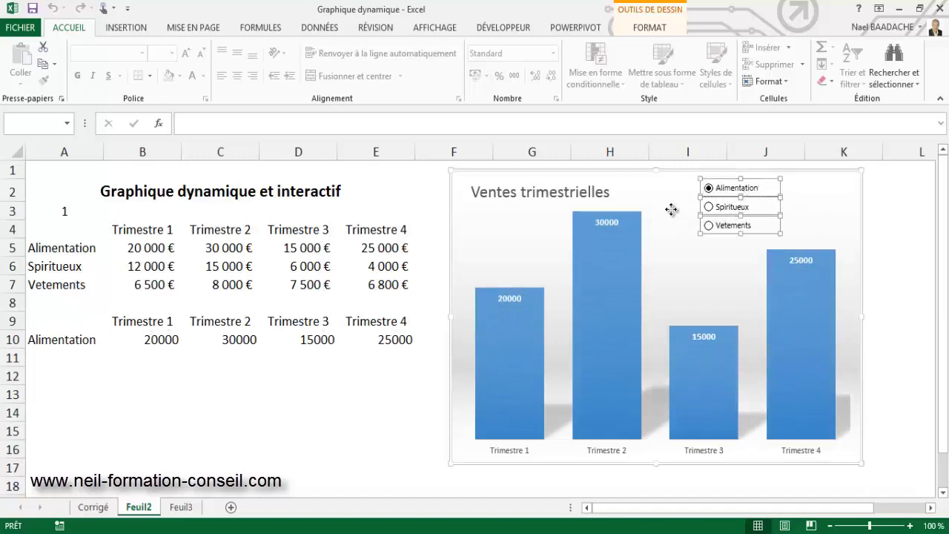
- Hide the helper values by making A3 and A9:E10 white text
{"action": "left_click", "coordinate": [882, 236]}
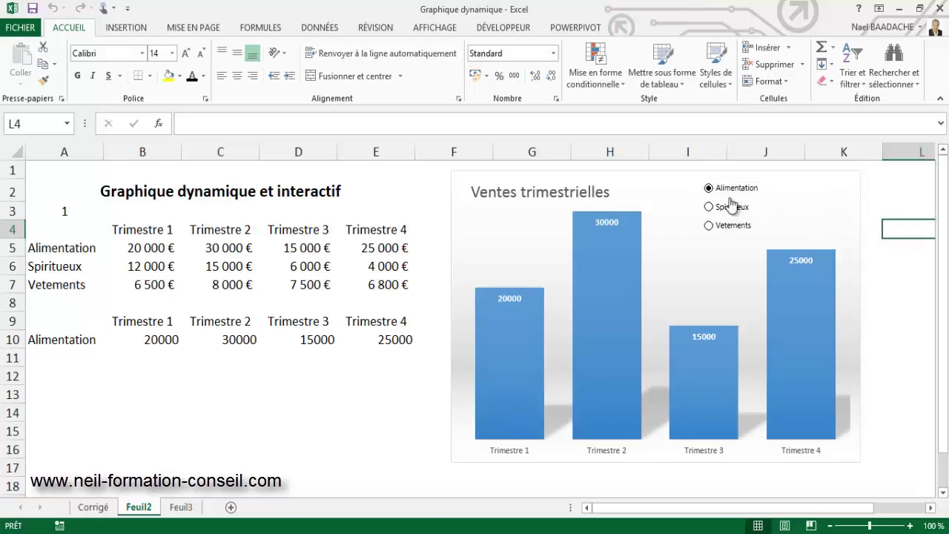
{"action": "left_click", "coordinate": [227, 375]}
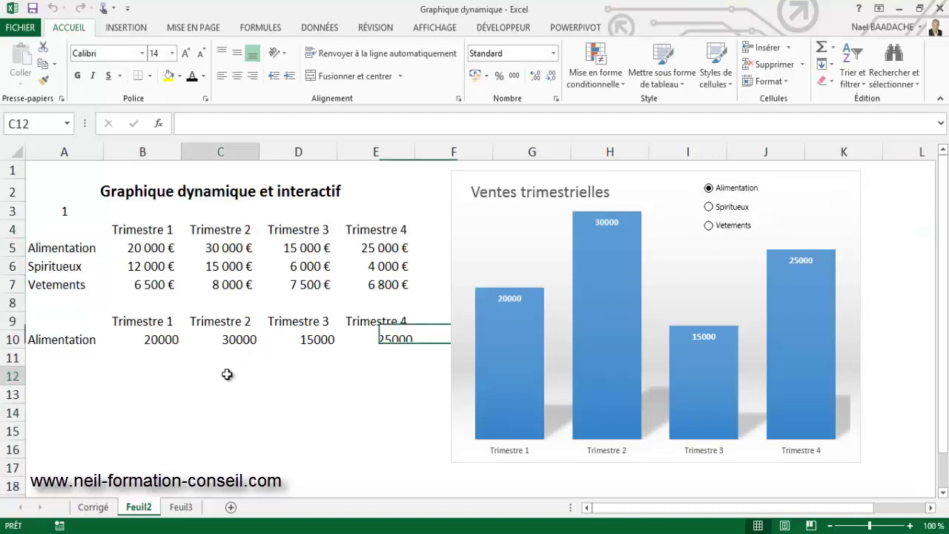
{"action": "left_click", "coordinate": [64, 212]}
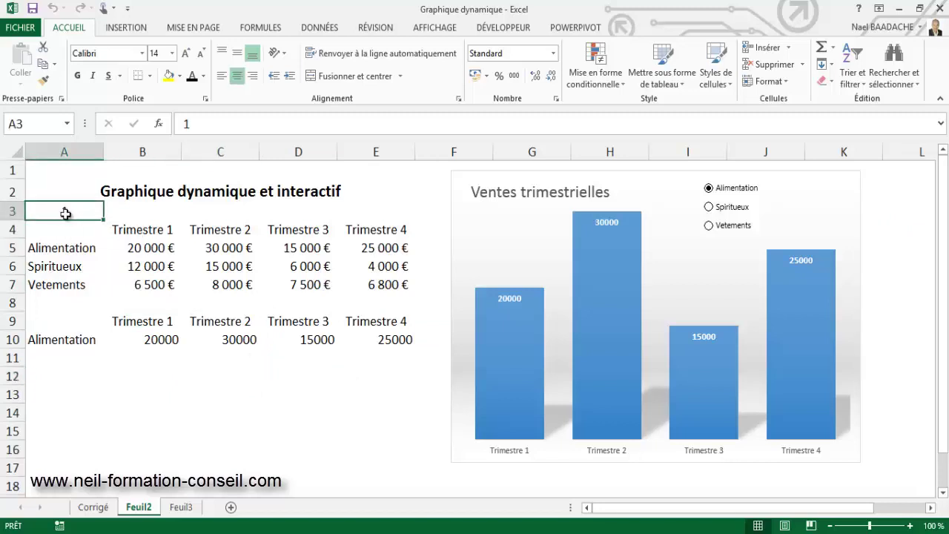
{"action": "left_click", "coordinate": [204, 77]}
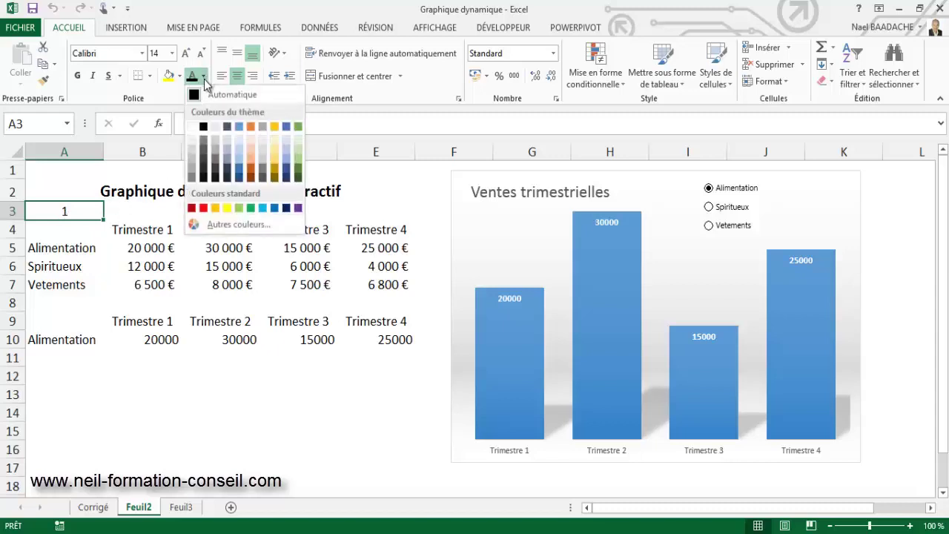
{"action": "left_click", "coordinate": [191, 127]}
{"action": "left_click_drag", "start_coordinate": [50, 322], "coordinate": [397, 339]}
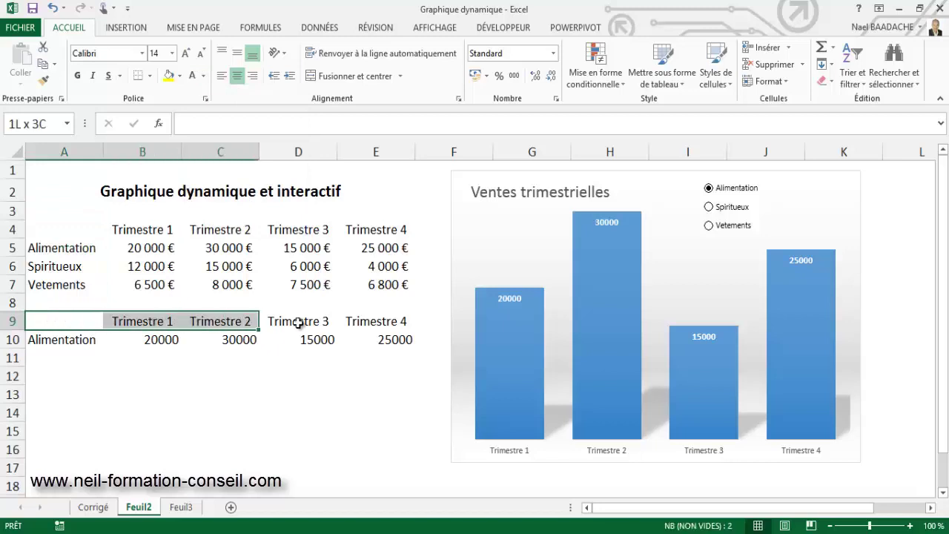
{"action": "left_click", "coordinate": [192, 75]}
{"action": "left_click", "coordinate": [141, 375]}
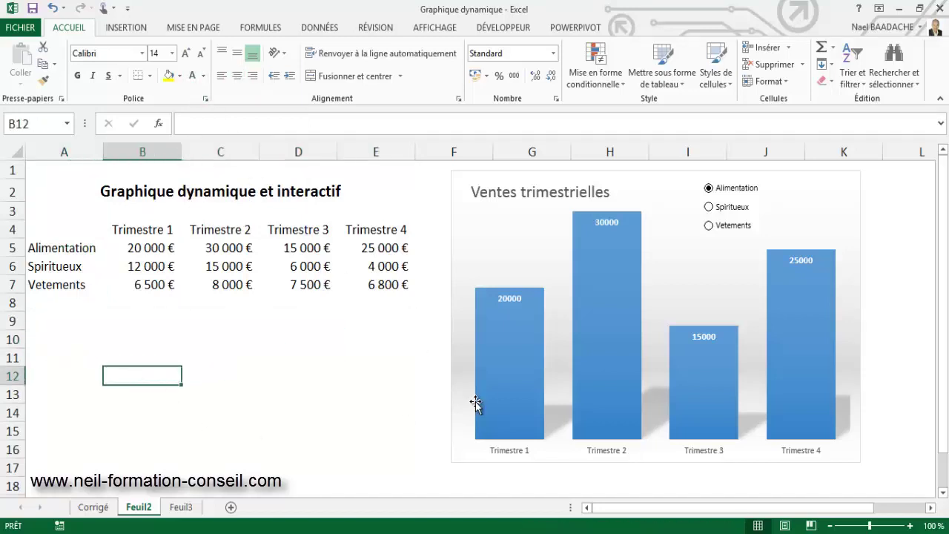
- Test the Spiritueux, Vetements and Alimentation option buttons, ending on Spiritueux
{"action": "left_click", "coordinate": [709, 208]}
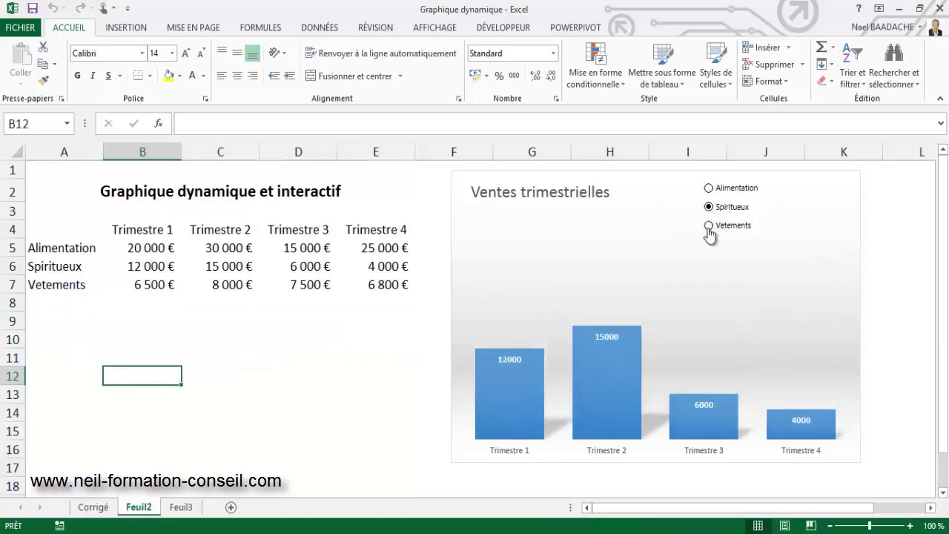
{"action": "left_click", "coordinate": [708, 227]}
{"action": "left_click", "coordinate": [709, 188]}
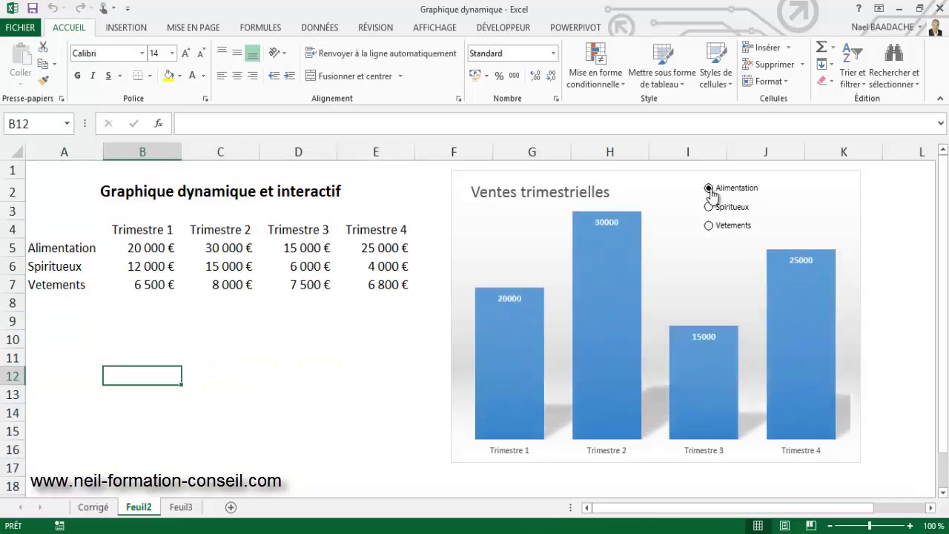
{"action": "left_click", "coordinate": [709, 207]}
{"action": "left_click", "coordinate": [249, 356]}
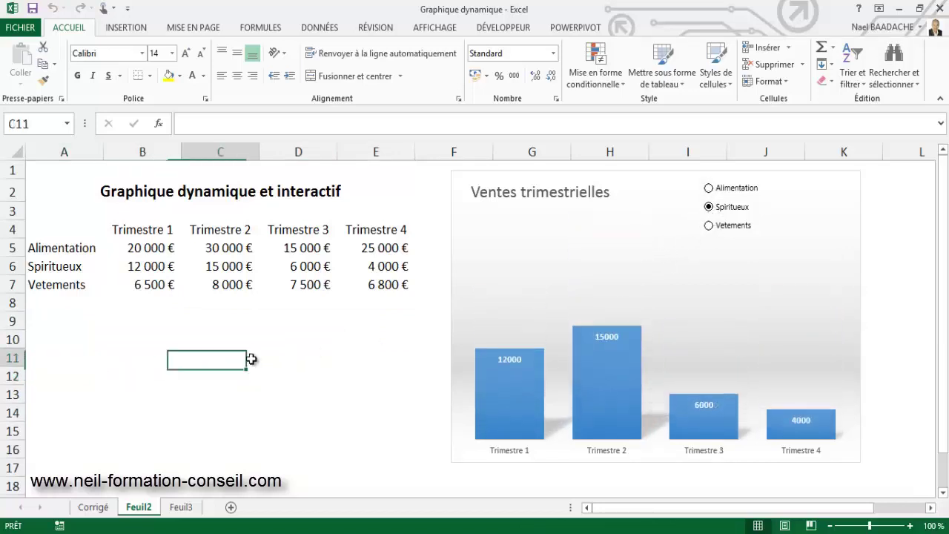